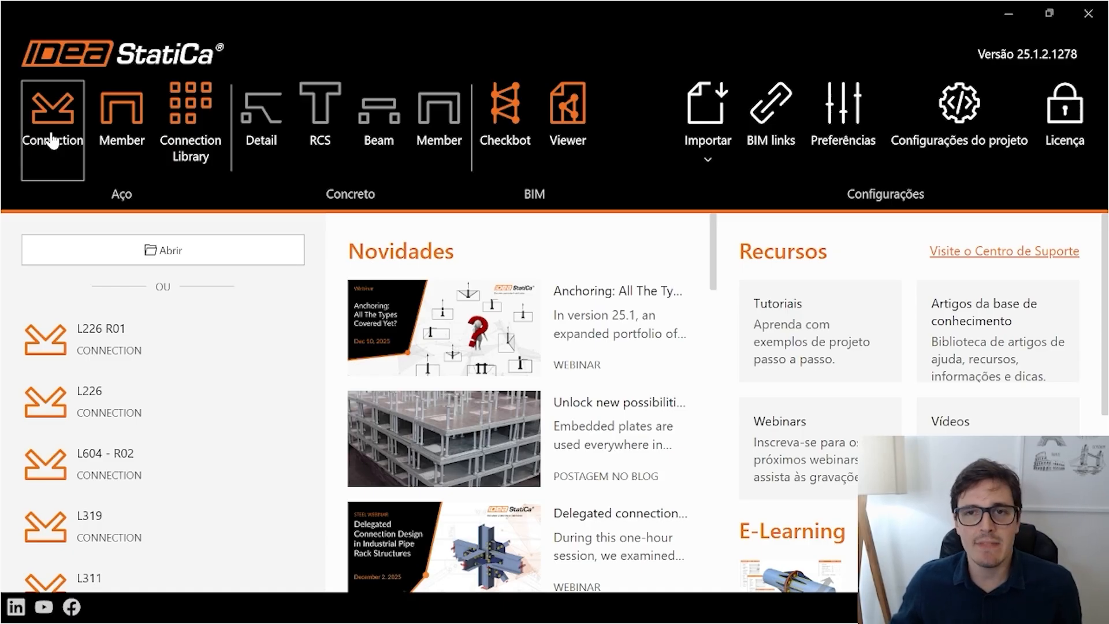
Start a new Connection project and choose the geometry of a continuous column with one beam framing into its side.
{"action": "left_click", "coordinate": [52, 140]}
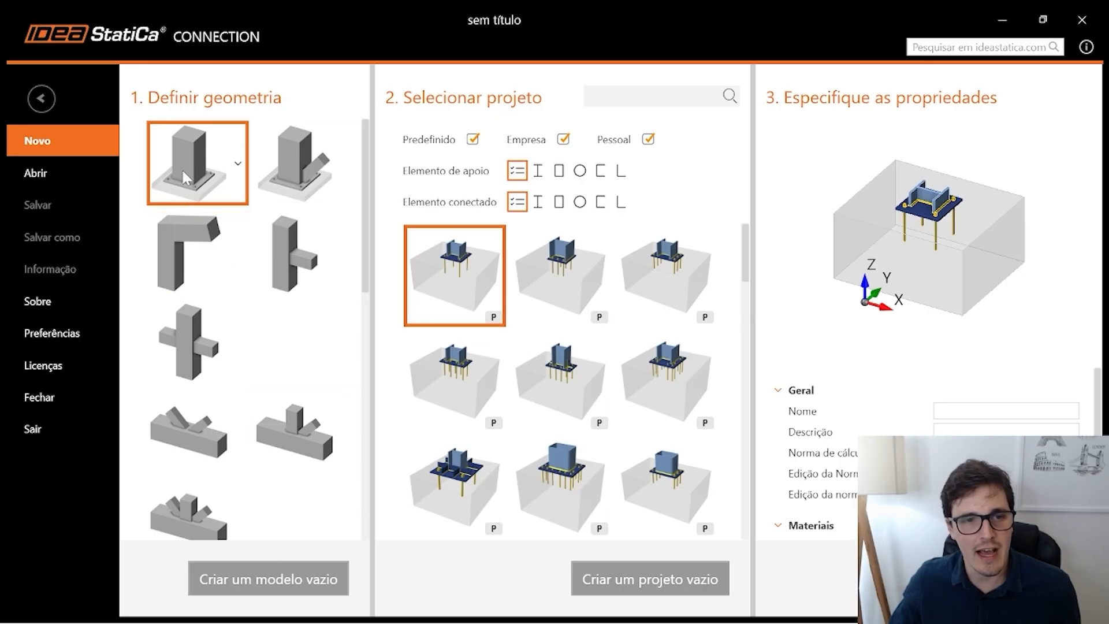
{"action": "left_click", "coordinate": [239, 166]}
{"action": "left_click", "coordinate": [239, 165]}
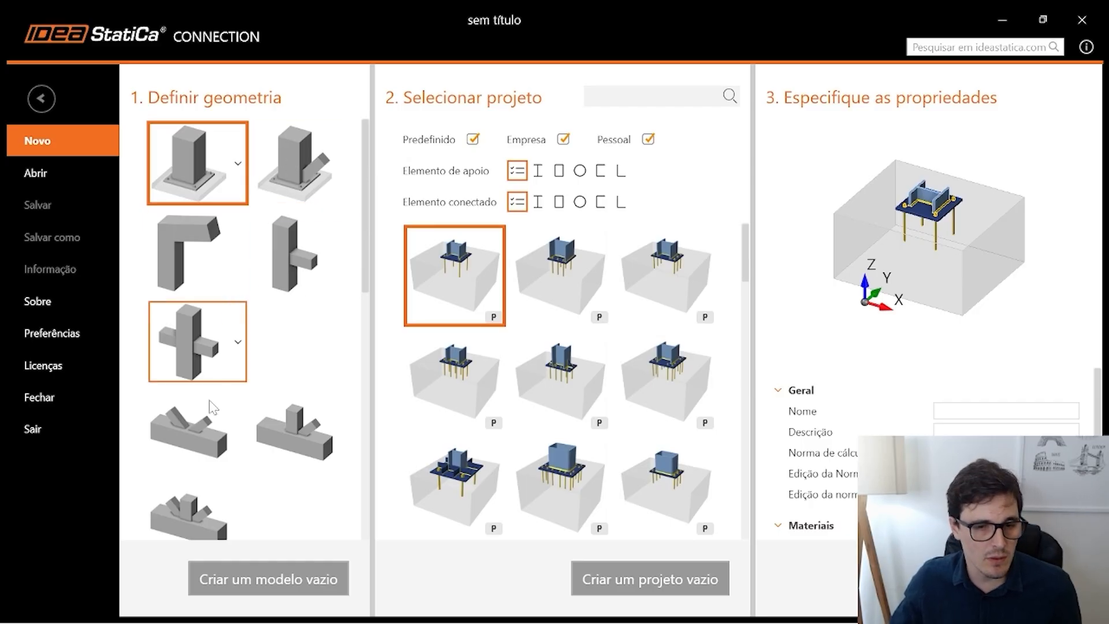
{"action": "scroll", "coordinate": [202, 427], "scroll_direction": "down", "scroll_amount": 3}
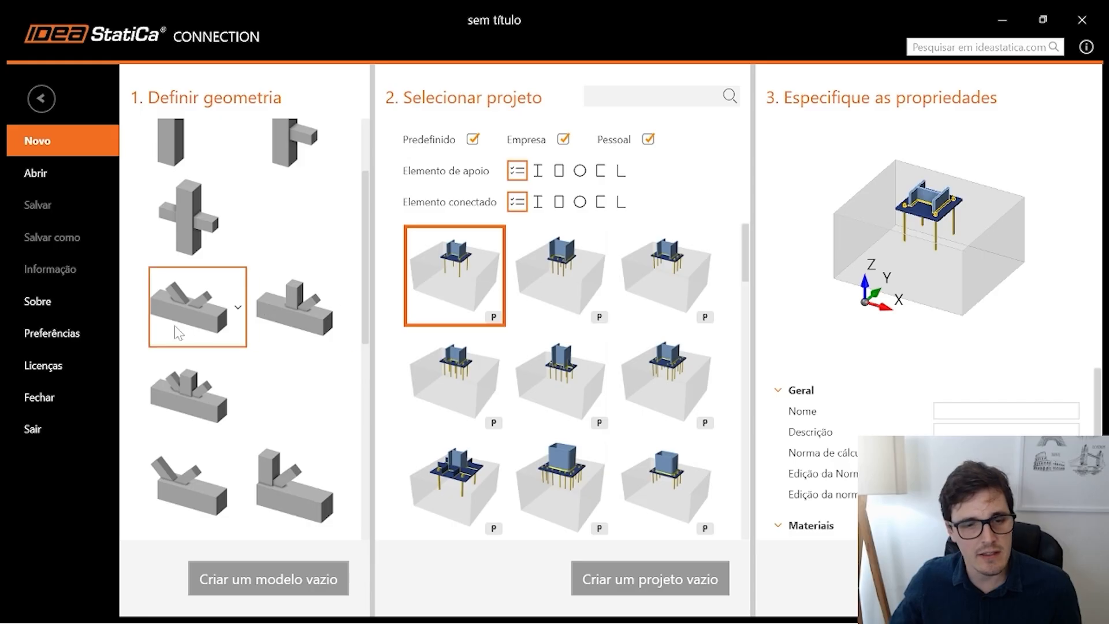
{"action": "scroll", "coordinate": [188, 347], "scroll_direction": "down", "scroll_amount": 2}
{"action": "scroll", "coordinate": [208, 393], "scroll_direction": "down", "scroll_amount": 4}
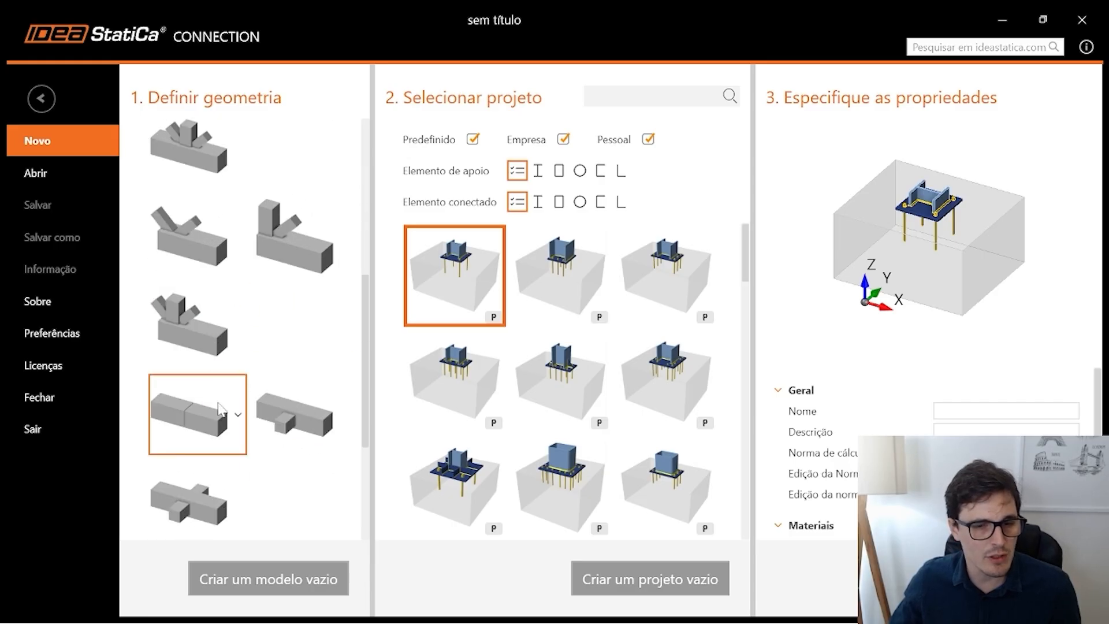
{"action": "scroll", "coordinate": [222, 352], "scroll_direction": "down", "scroll_amount": 1}
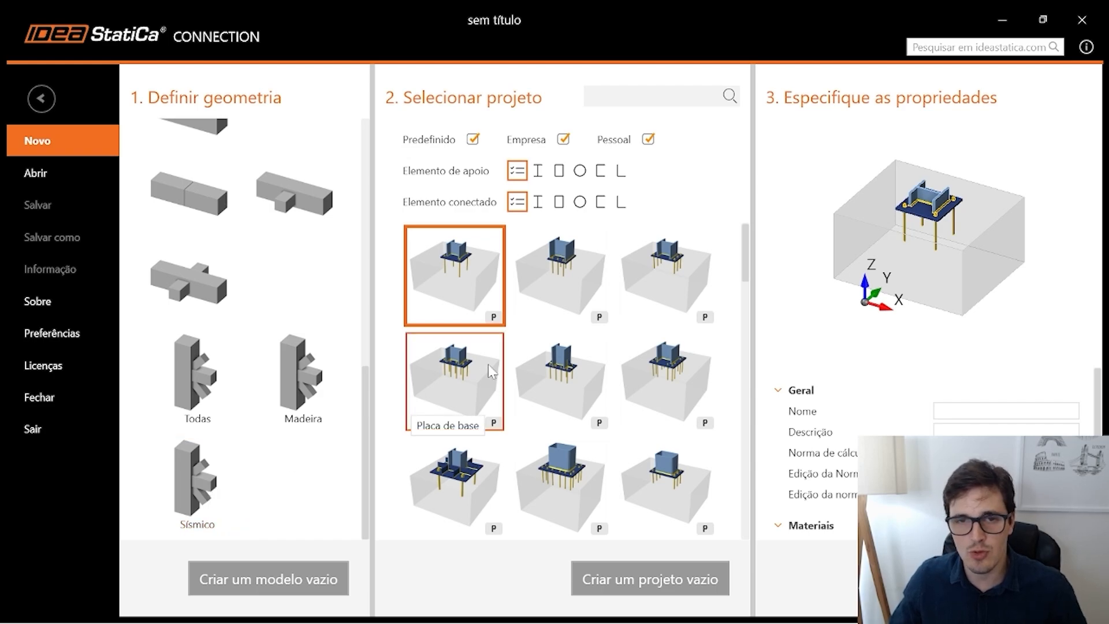
{"action": "scroll", "coordinate": [234, 297], "scroll_direction": "up", "scroll_amount": 5}
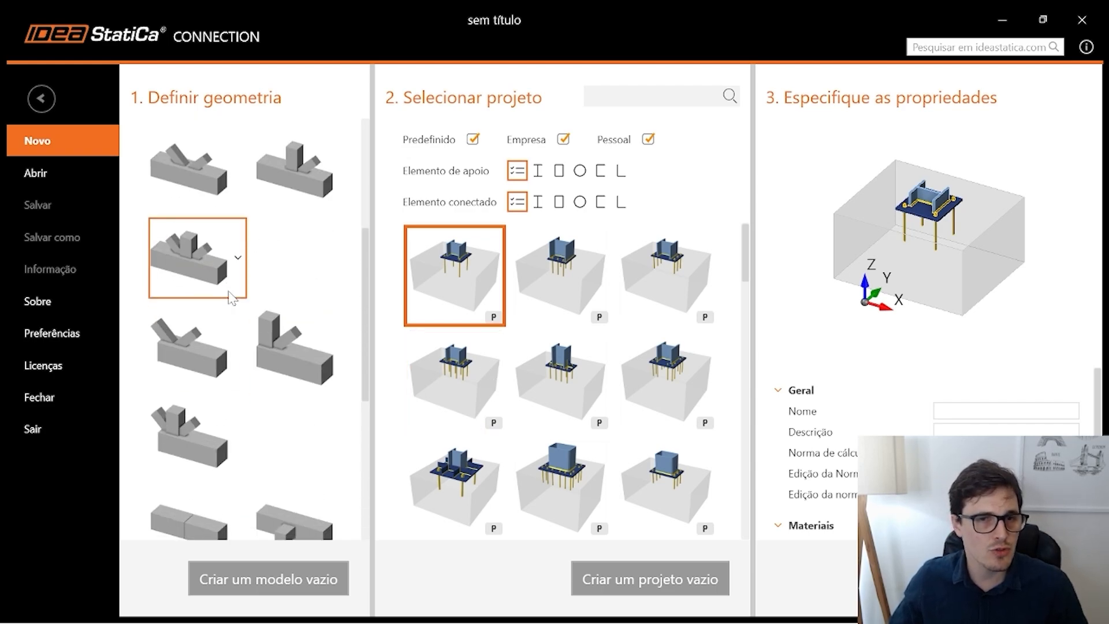
{"action": "scroll", "coordinate": [233, 297], "scroll_direction": "up", "scroll_amount": 4}
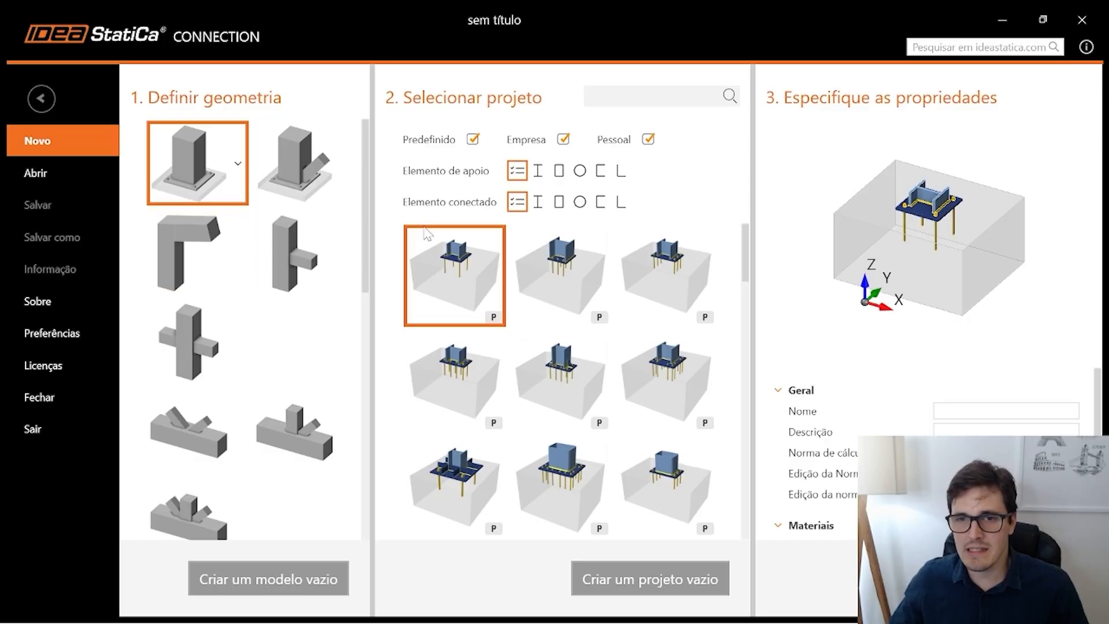
{"action": "left_click", "coordinate": [285, 256]}
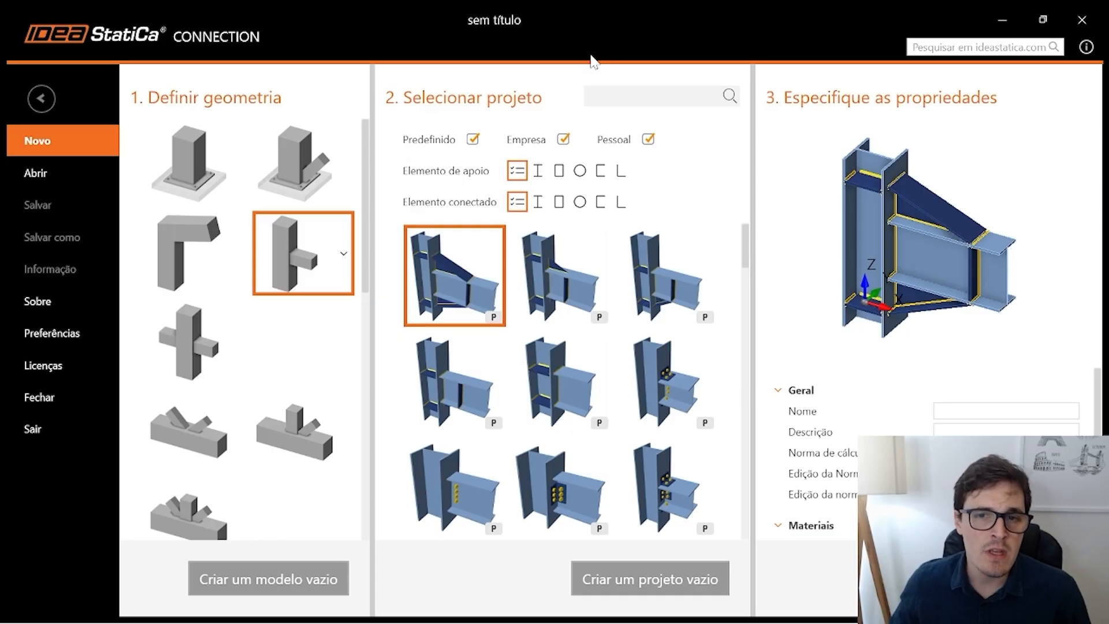
Filter the project templates to the Empresa and Pessoal sources, excluding the Predefinido ones.
{"action": "left_click", "coordinate": [472, 142]}
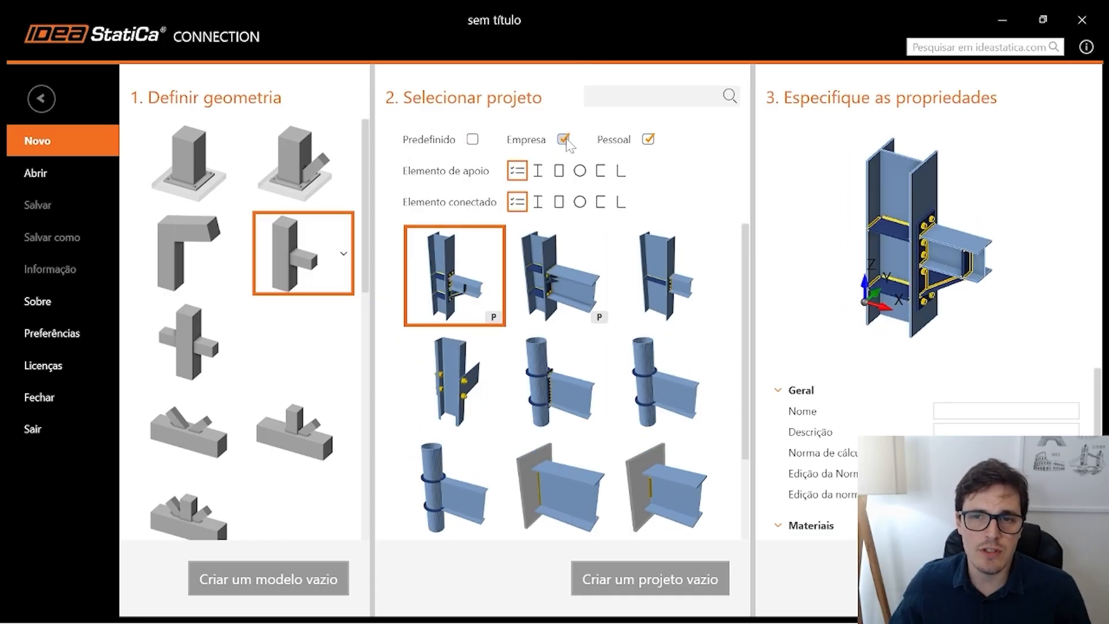
{"action": "left_click", "coordinate": [473, 142]}
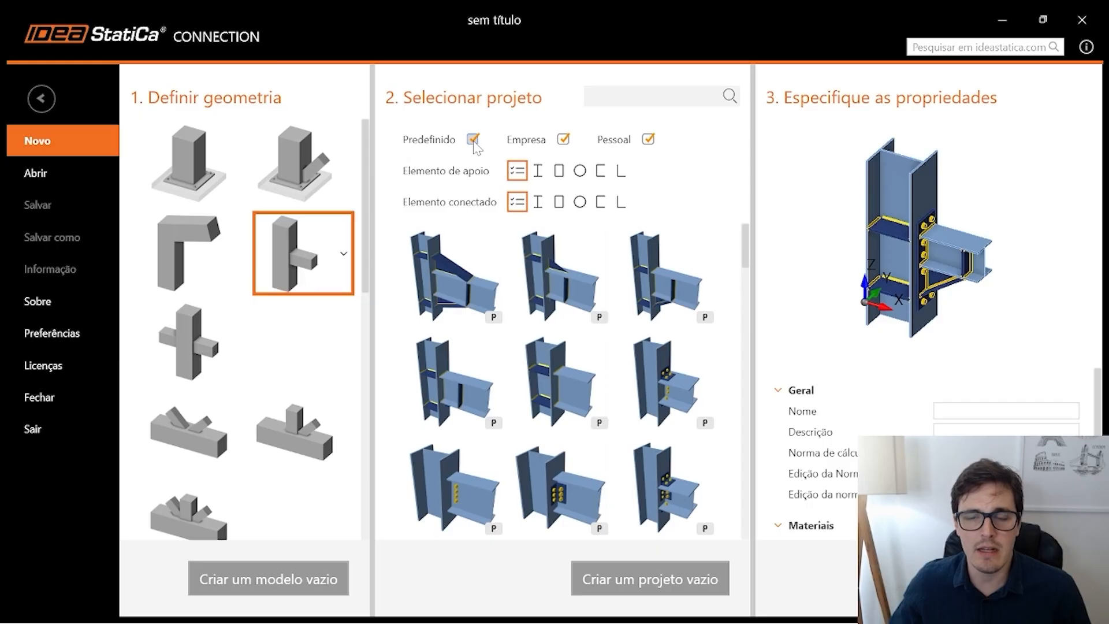
{"action": "left_click", "coordinate": [473, 141]}
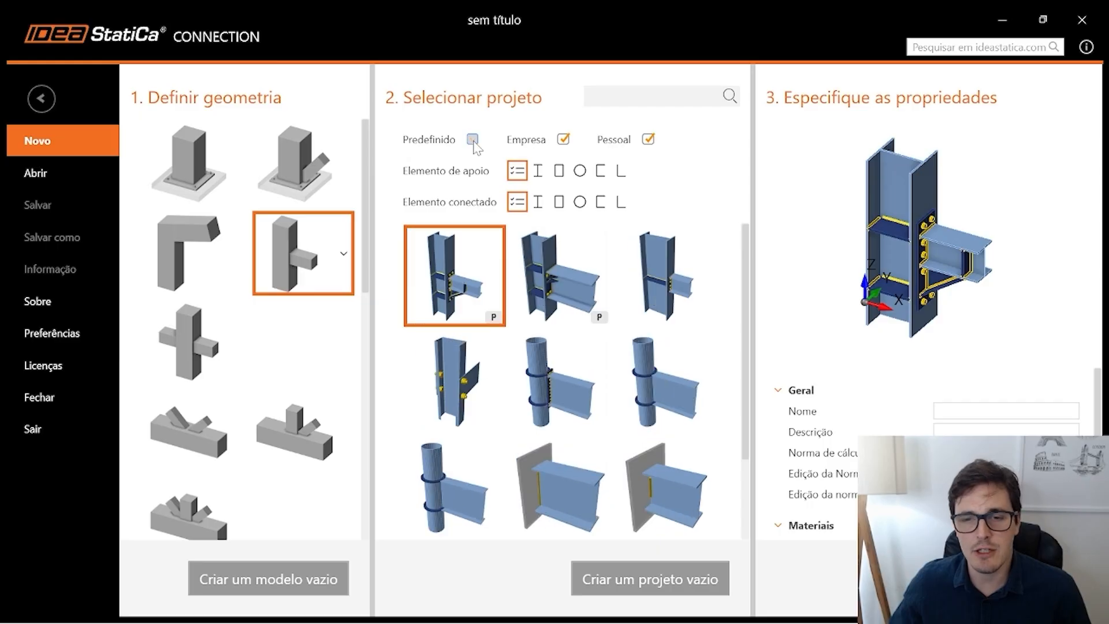
{"action": "left_click", "coordinate": [564, 140]}
{"action": "left_click", "coordinate": [648, 140]}
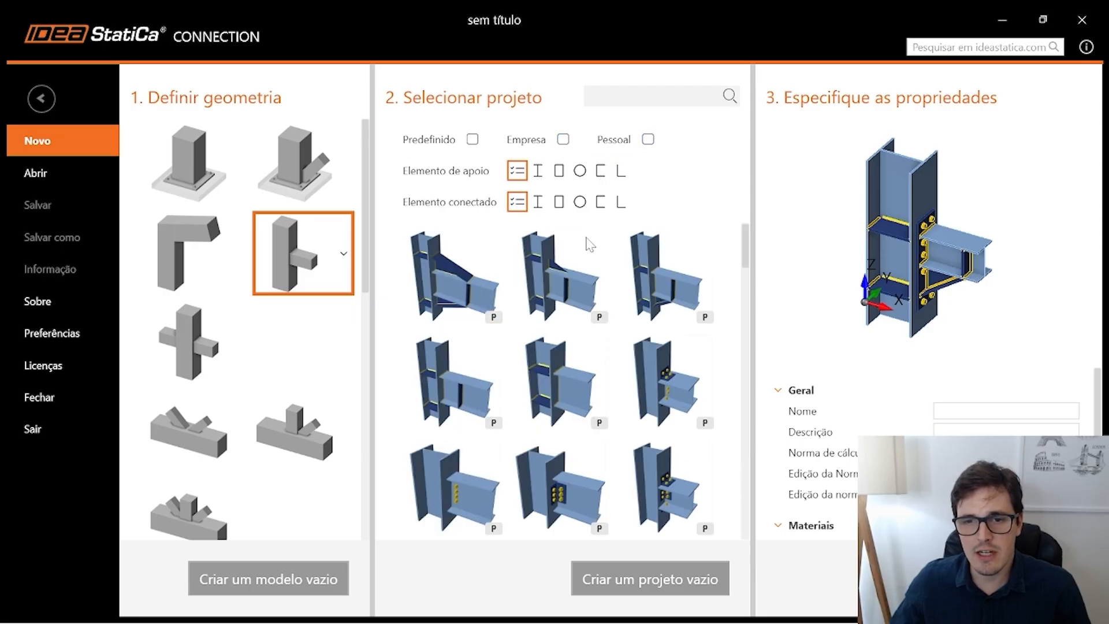
{"action": "left_click", "coordinate": [563, 139]}
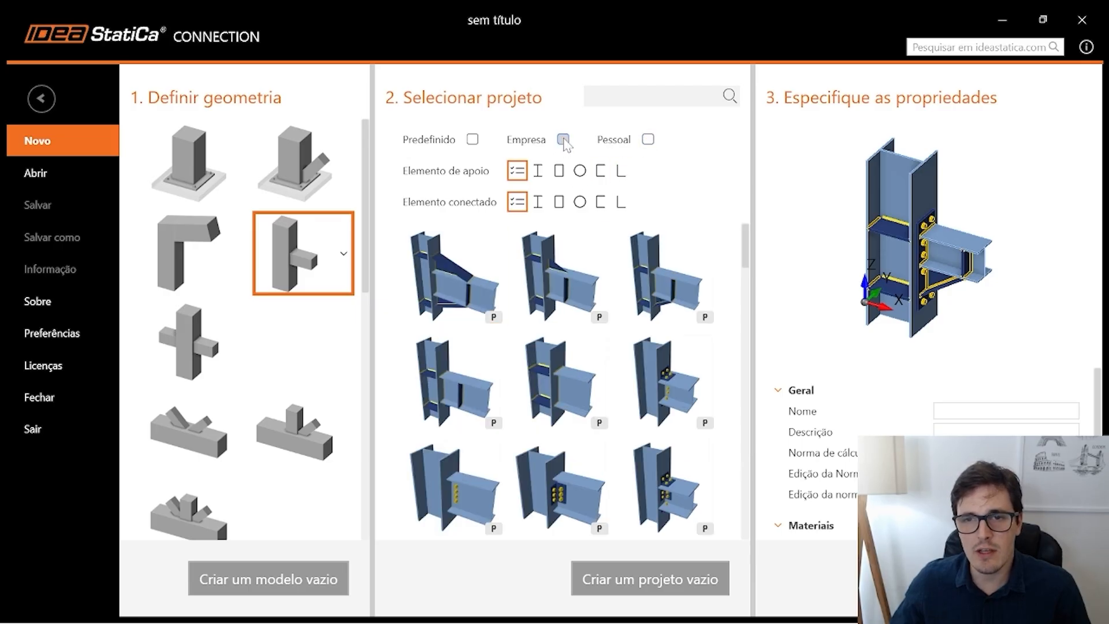
{"action": "left_click", "coordinate": [649, 140]}
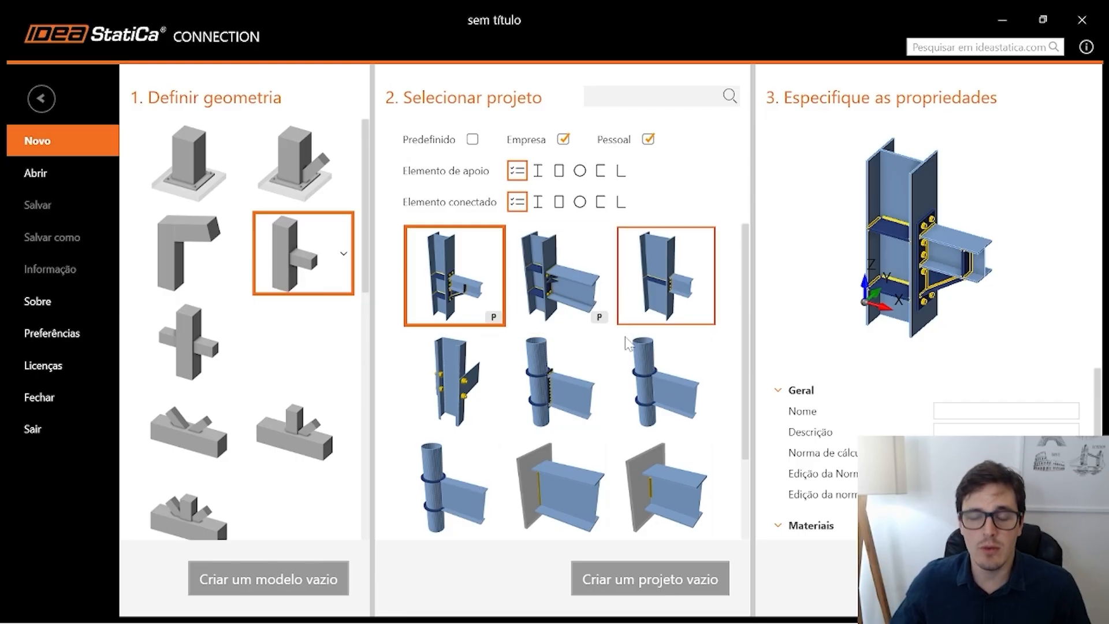
Preview the round-column template with the bolted beam, and include the Predefinido templates in the list again.
{"action": "left_click", "coordinate": [550, 398]}
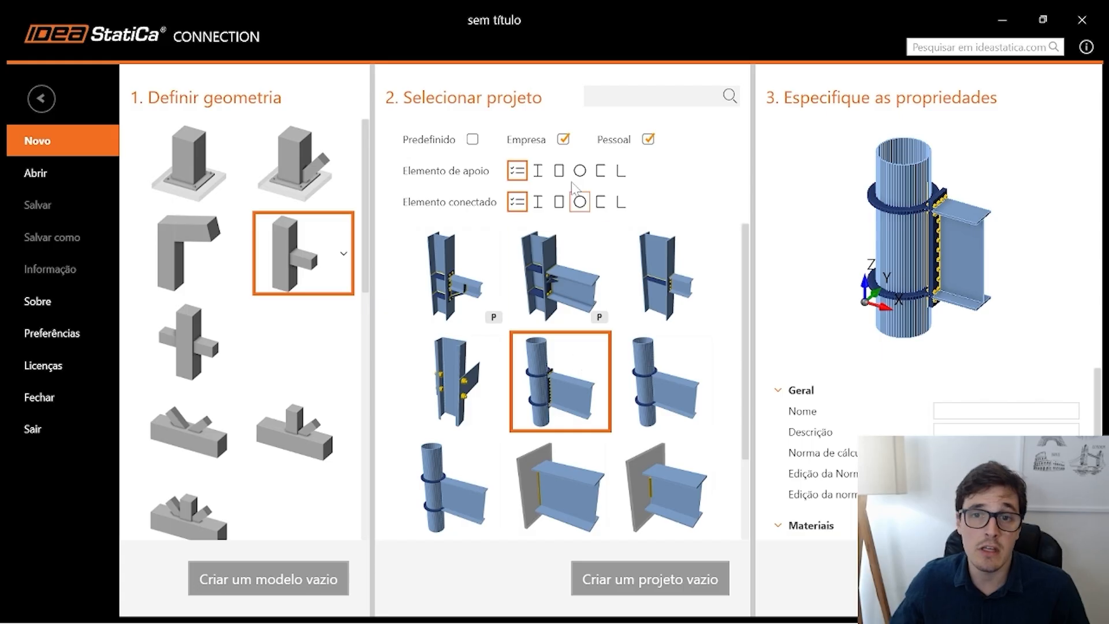
{"action": "scroll", "coordinate": [647, 386], "scroll_direction": "down", "scroll_amount": 1}
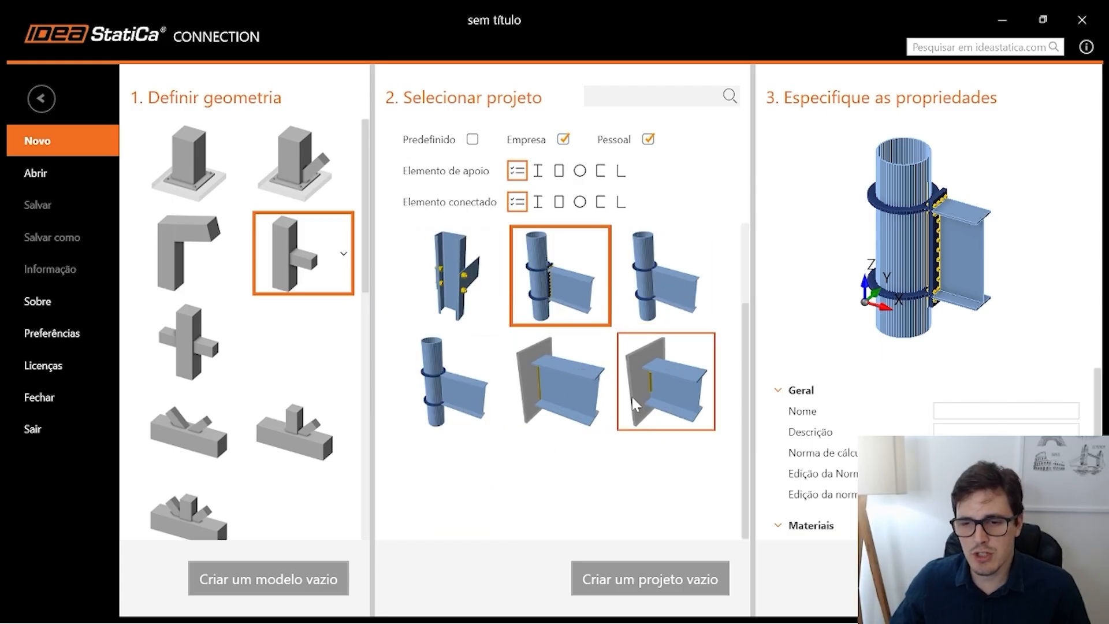
{"action": "scroll", "coordinate": [554, 405], "scroll_direction": "up", "scroll_amount": 1}
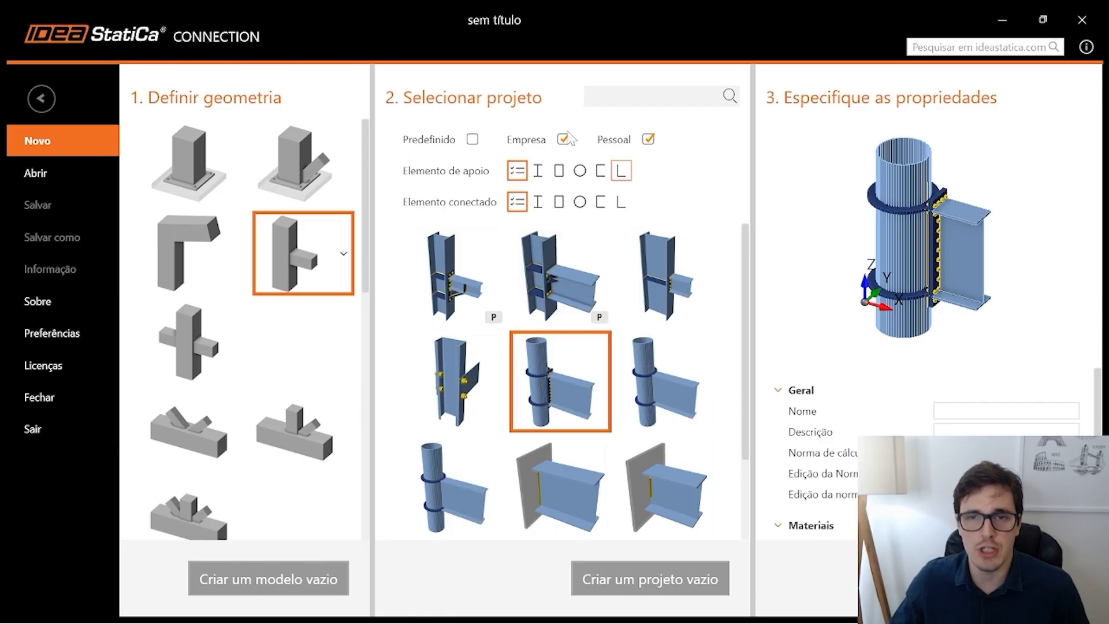
{"action": "left_click", "coordinate": [473, 140]}
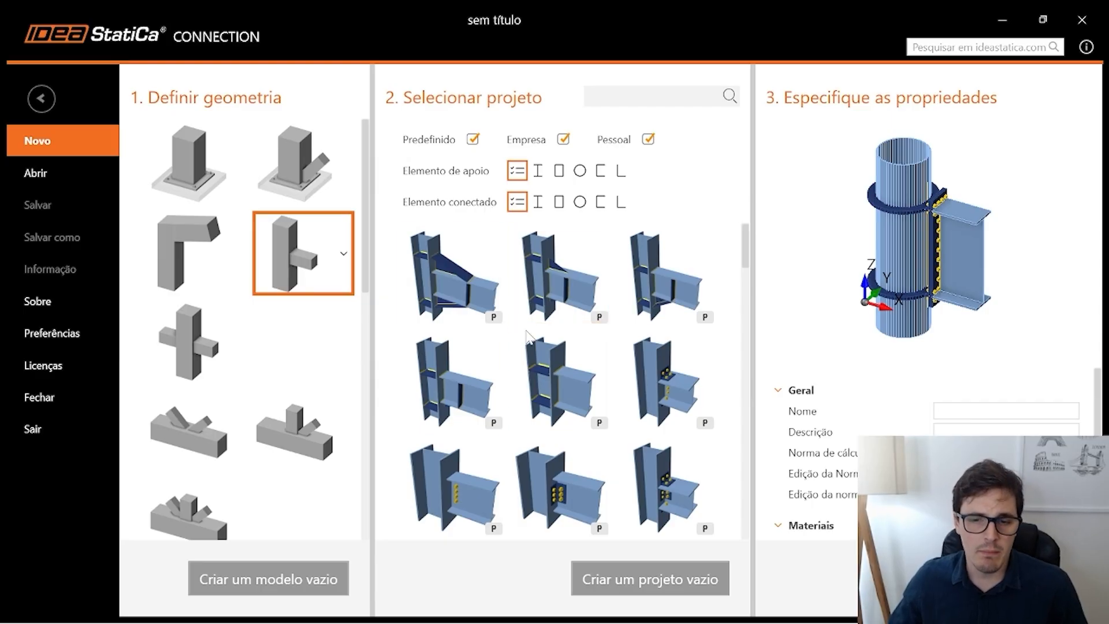
Select the predefined template with a stiffened I-section column and a beam bolted on through an end plate.
{"action": "scroll", "coordinate": [527, 341], "scroll_direction": "down", "scroll_amount": 5}
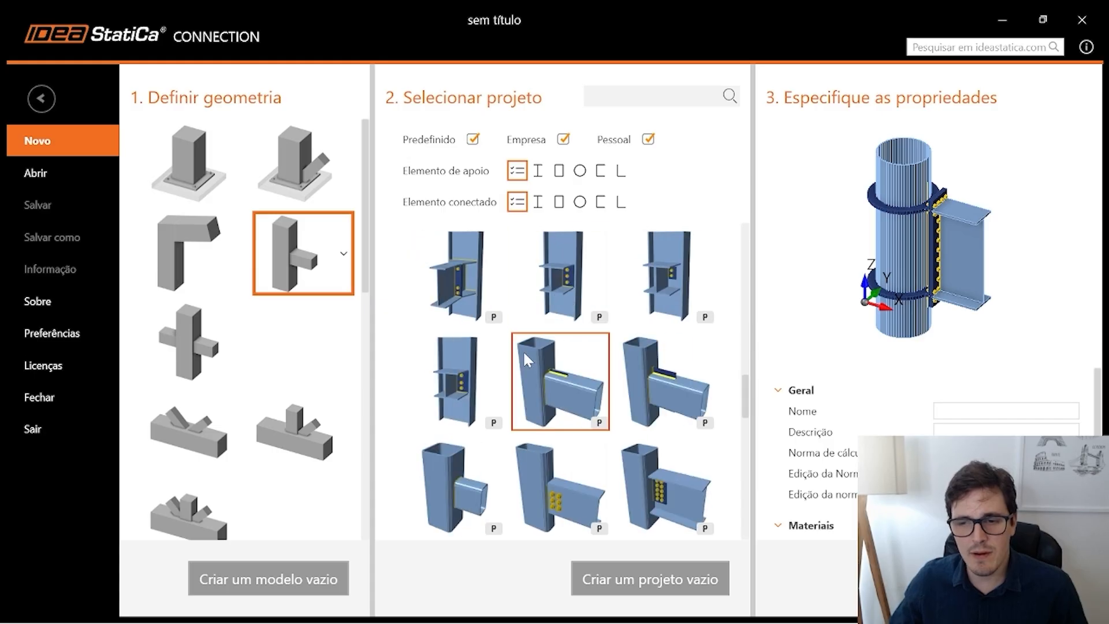
{"action": "scroll", "coordinate": [526, 355], "scroll_direction": "down", "scroll_amount": 5}
{"action": "scroll", "coordinate": [527, 359], "scroll_direction": "up", "scroll_amount": 6}
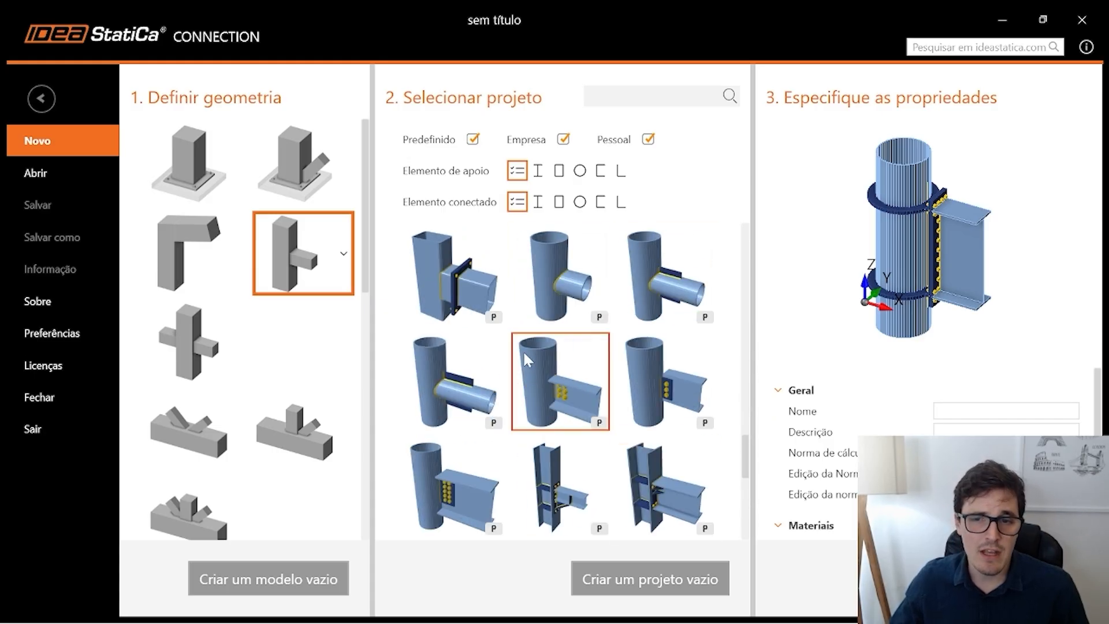
{"action": "scroll", "coordinate": [555, 346], "scroll_direction": "up", "scroll_amount": 5}
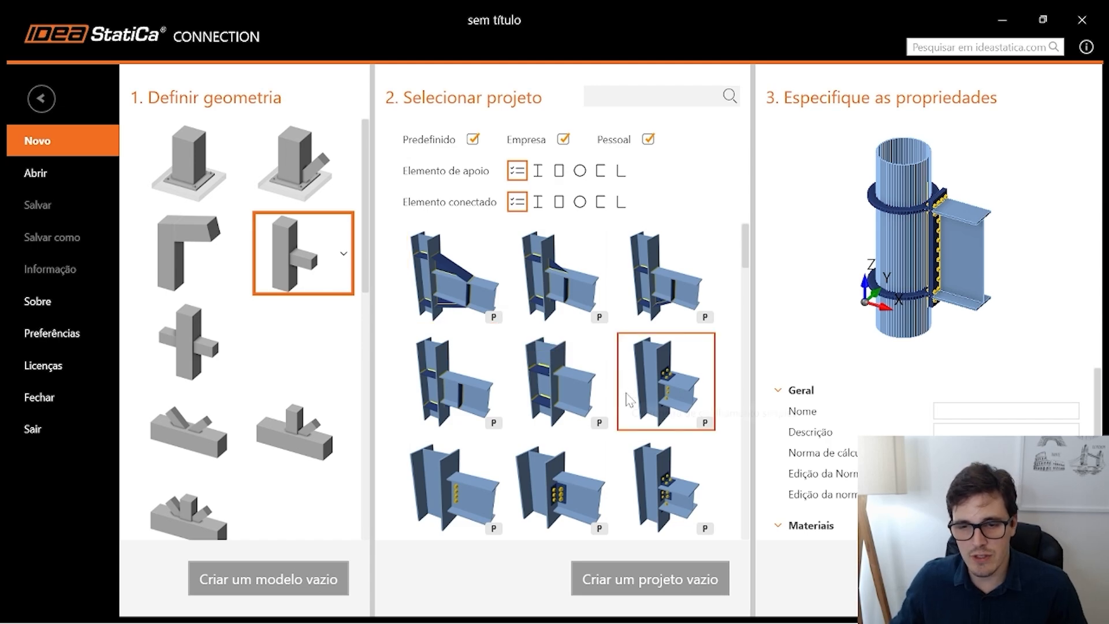
{"action": "scroll", "coordinate": [626, 384], "scroll_direction": "down", "scroll_amount": 2}
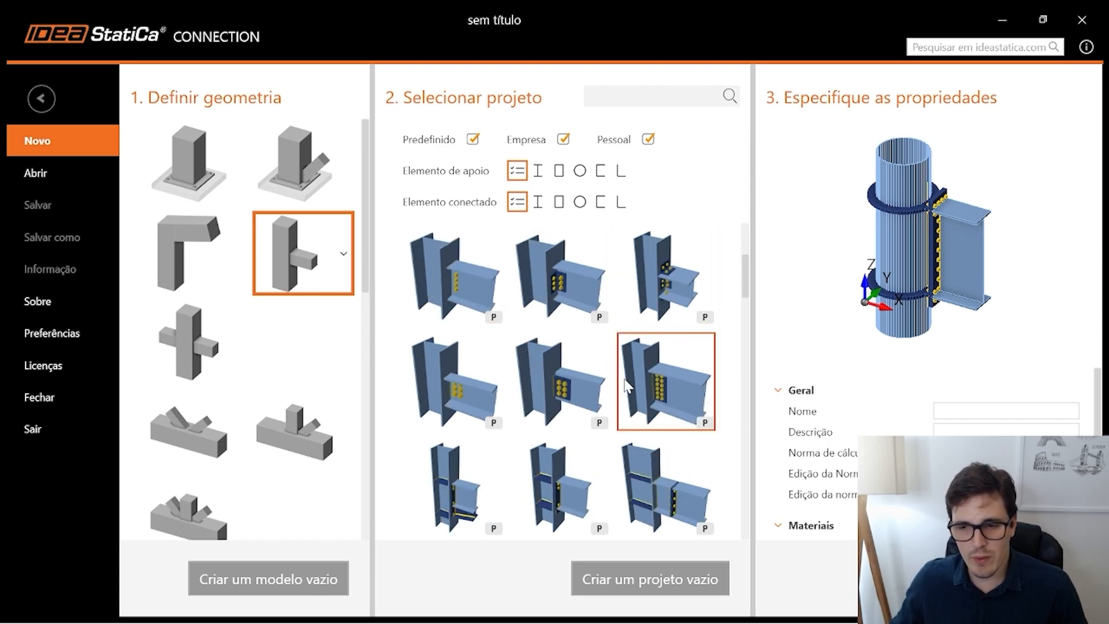
{"action": "scroll", "coordinate": [597, 370], "scroll_direction": "down", "scroll_amount": 2}
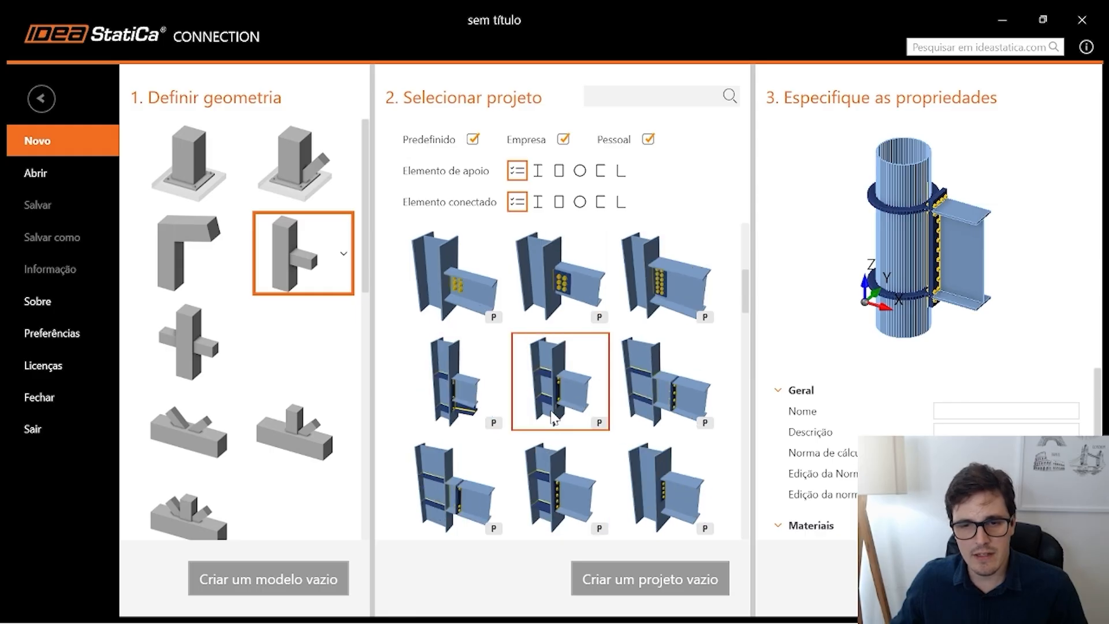
{"action": "left_click", "coordinate": [576, 388]}
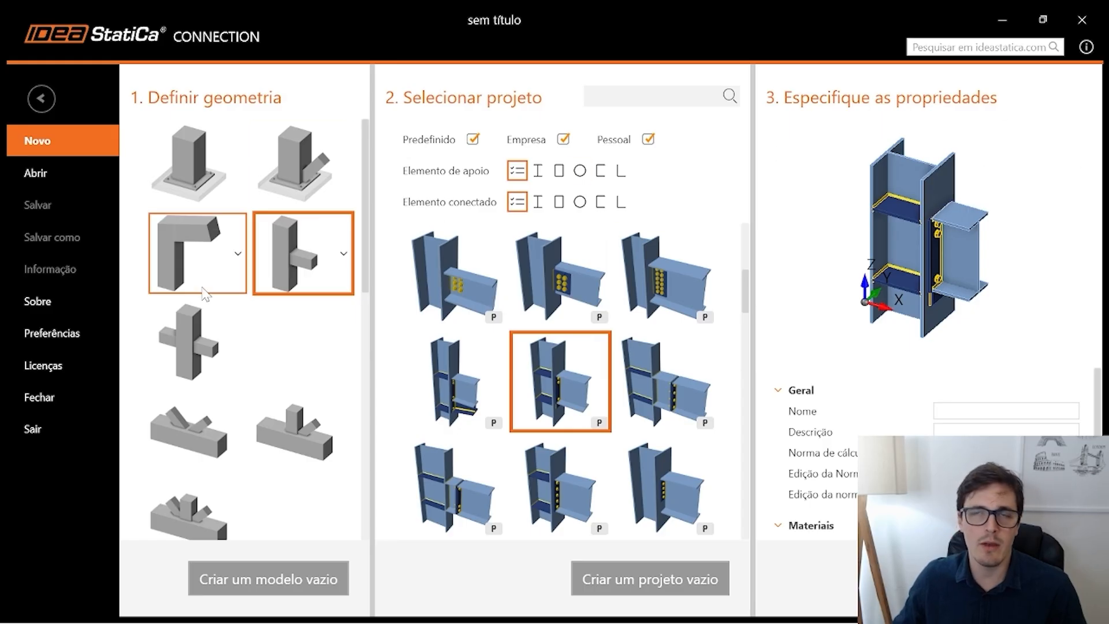
Name the project "Treinamento V-P".
{"action": "left_click", "coordinate": [1006, 411]}
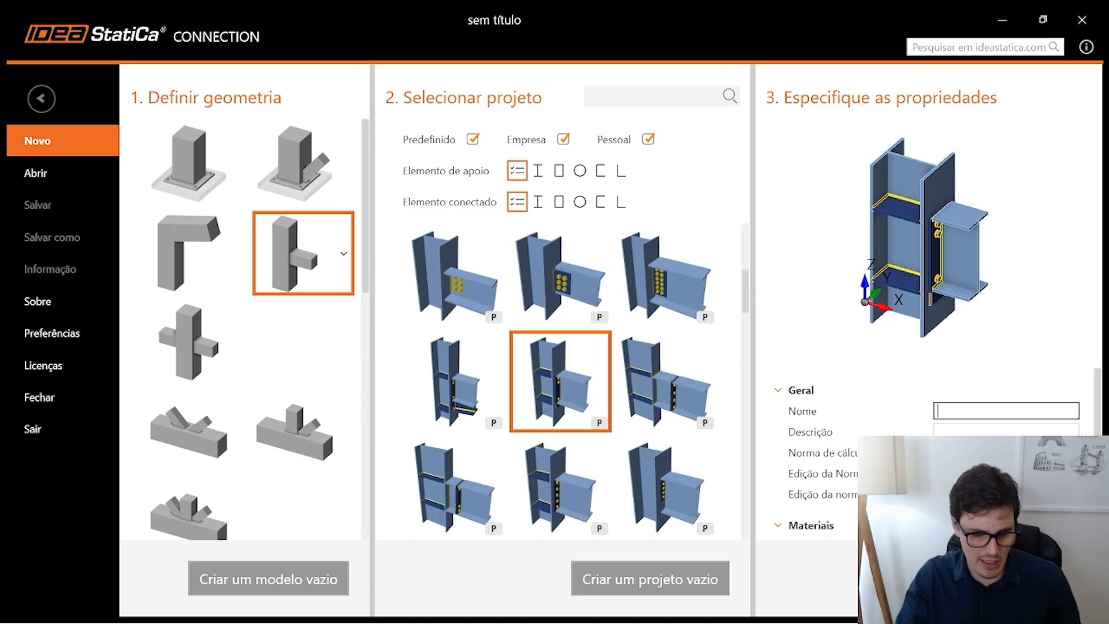
{"action": "type", "text": "Treinamento"}
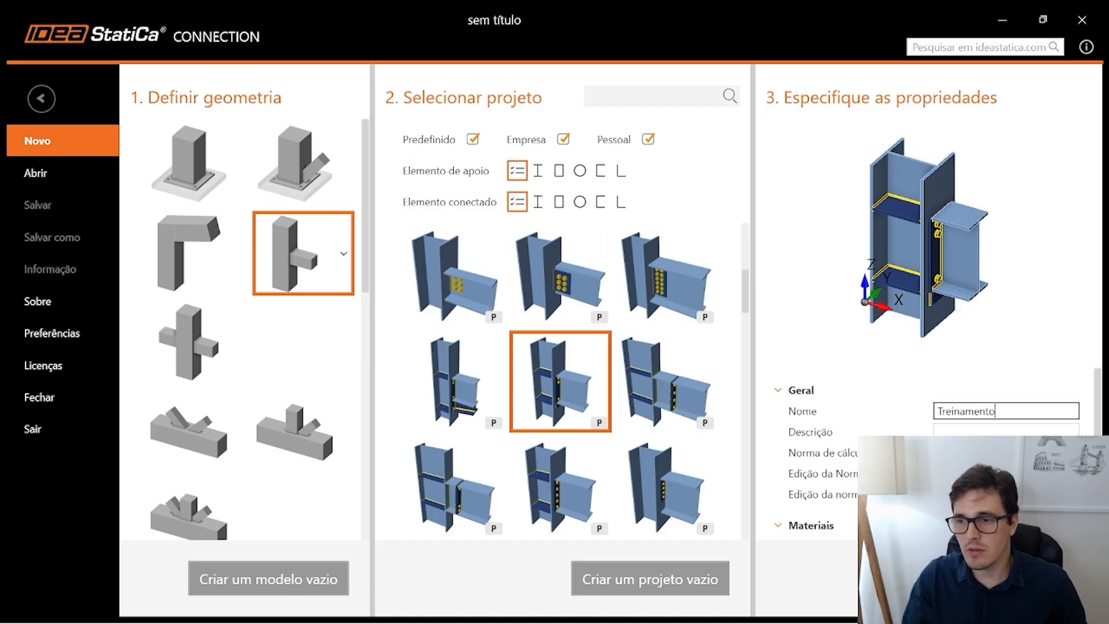
{"action": "type", "text": " VP -"}
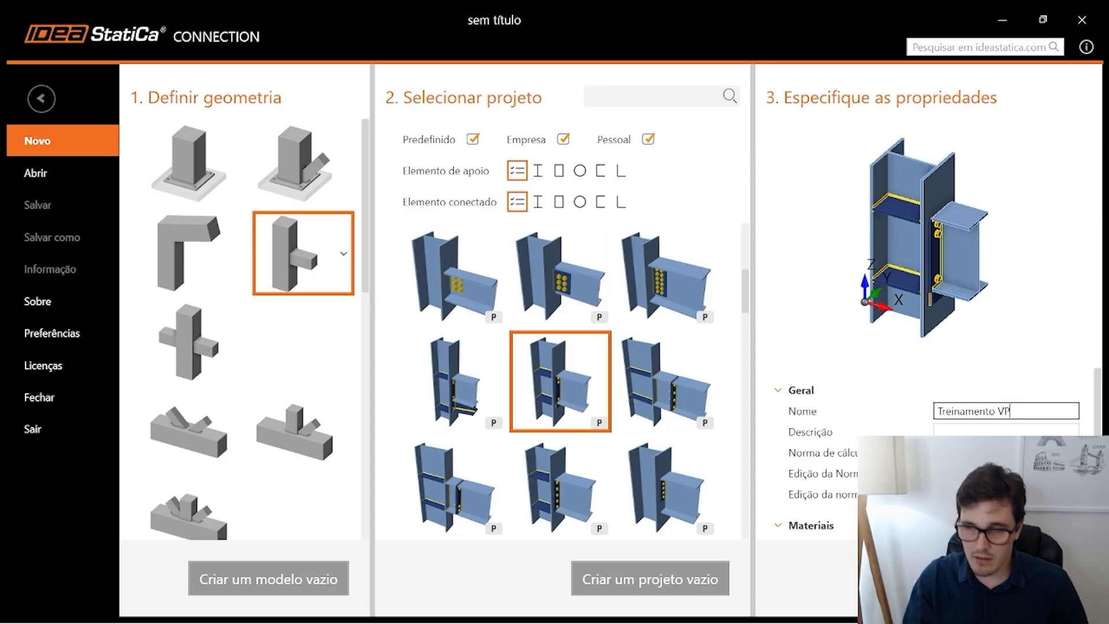
{"action": "key", "text": "BackSpace"}
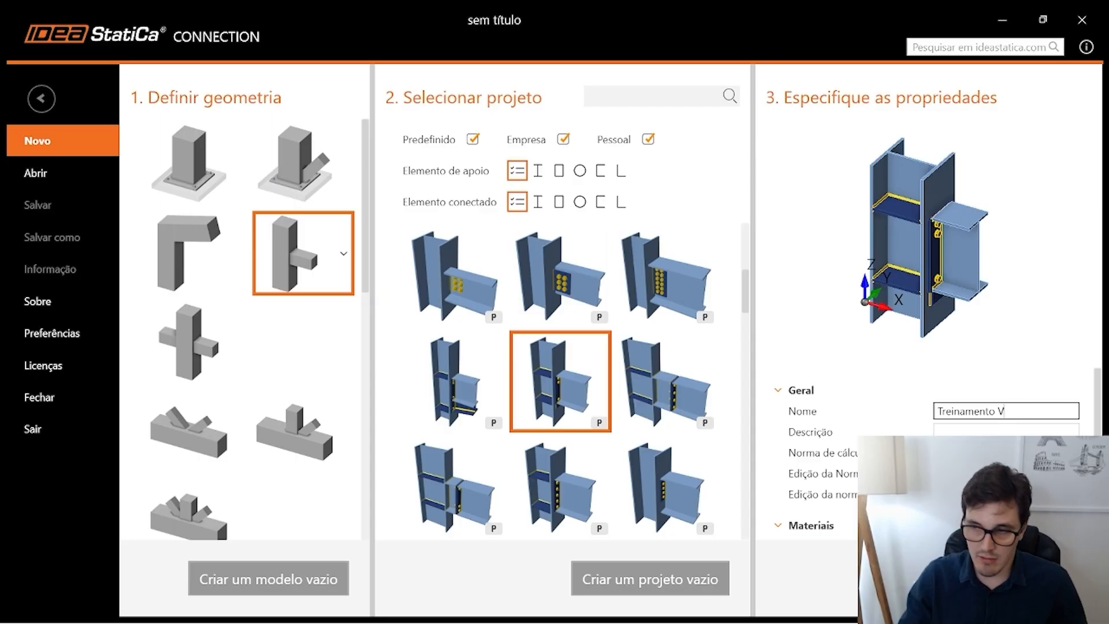
{"action": "type", "text": "-P"}
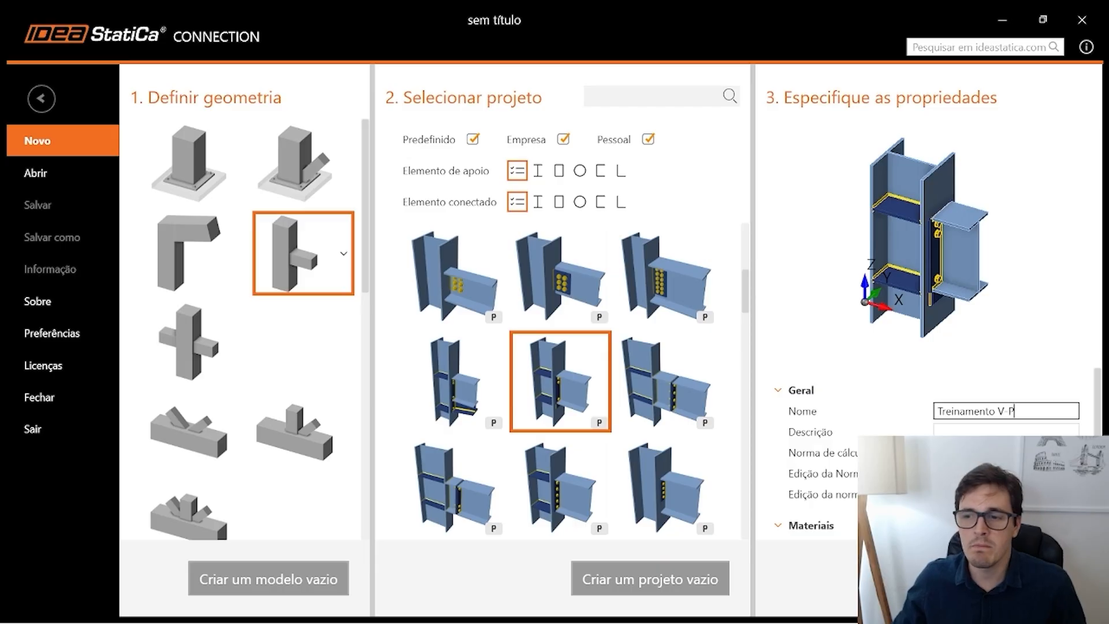
{"action": "key", "text": "Tab"}
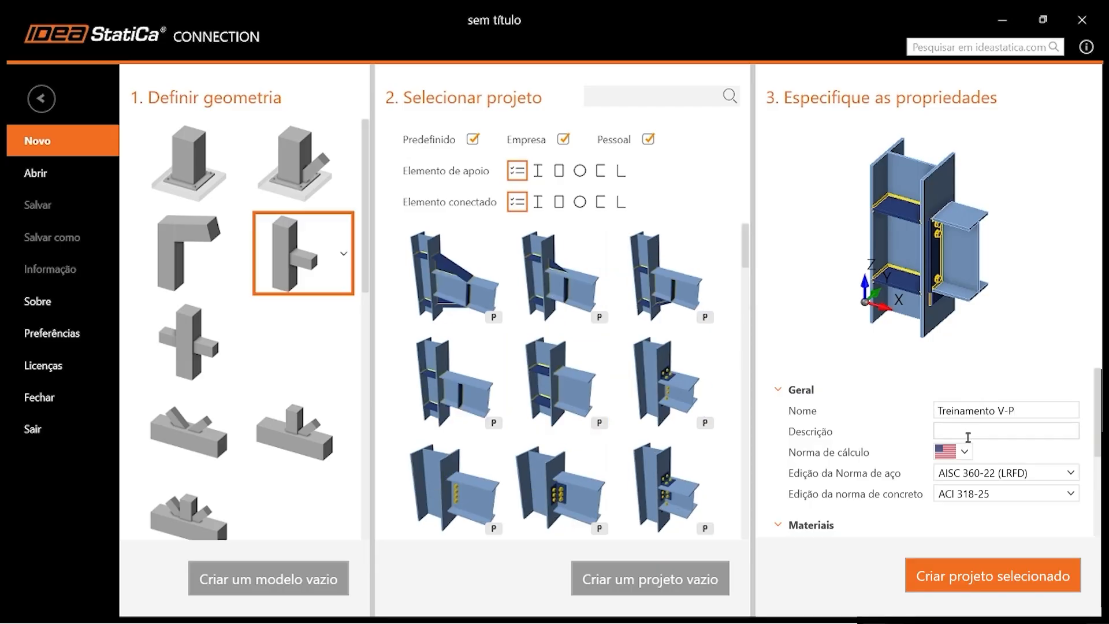
Check the available editions of the steel design code, keeping AISC 360-22 (LRFD).
{"action": "left_click", "coordinate": [967, 433]}
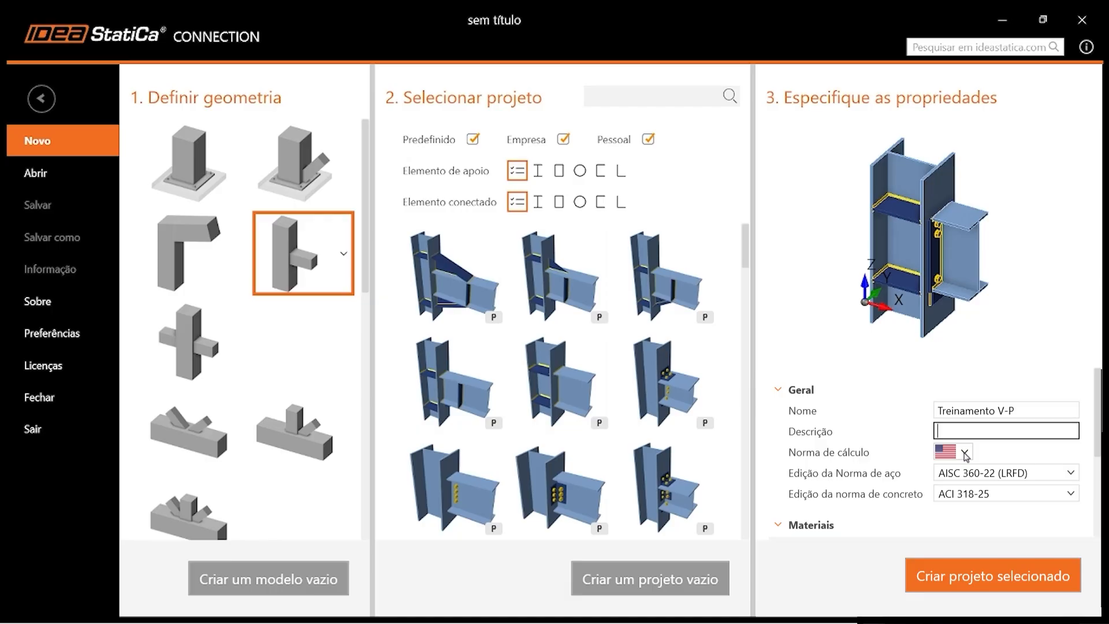
{"action": "left_click", "coordinate": [970, 474]}
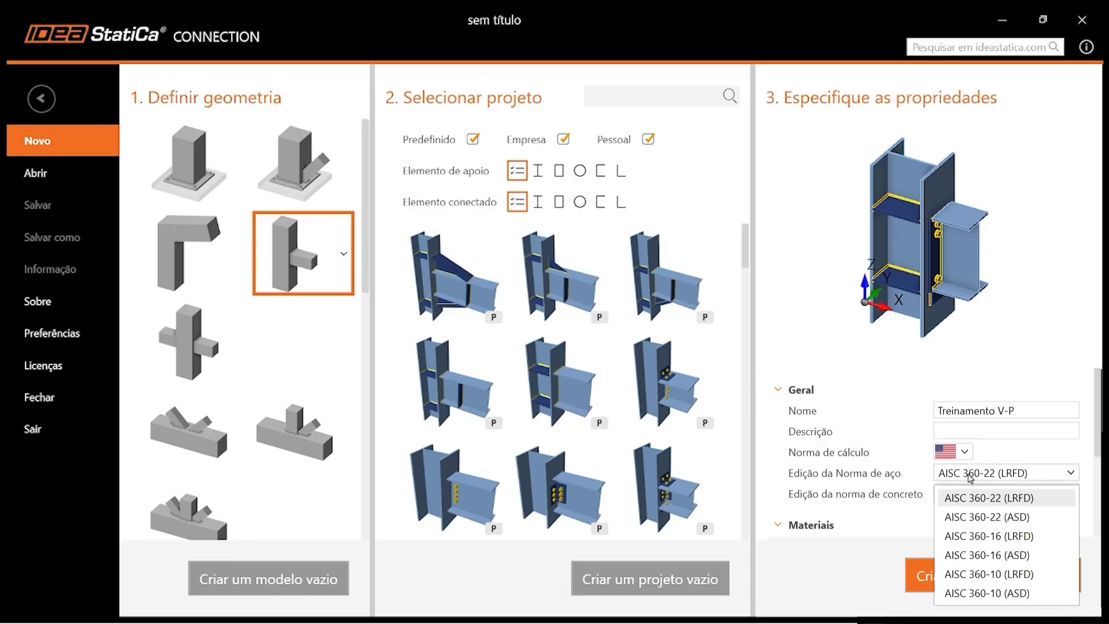
{"action": "left_click", "coordinate": [970, 476]}
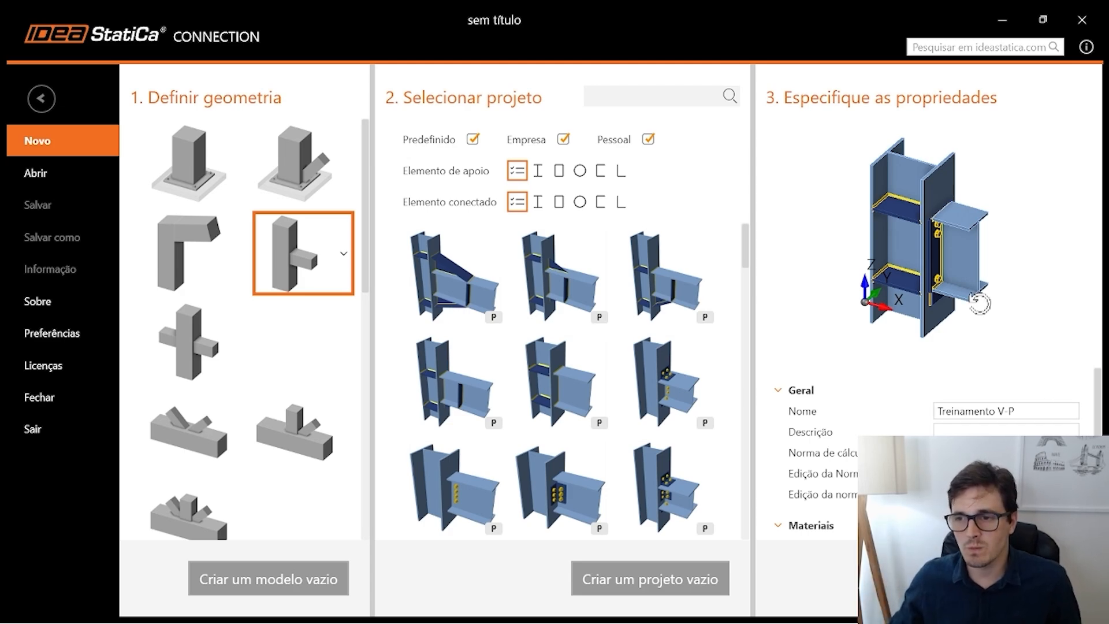
Set the material of the open rolled sections to A572 Gr.50.
{"action": "scroll", "coordinate": [852, 427], "scroll_direction": "down", "scroll_amount": 3}
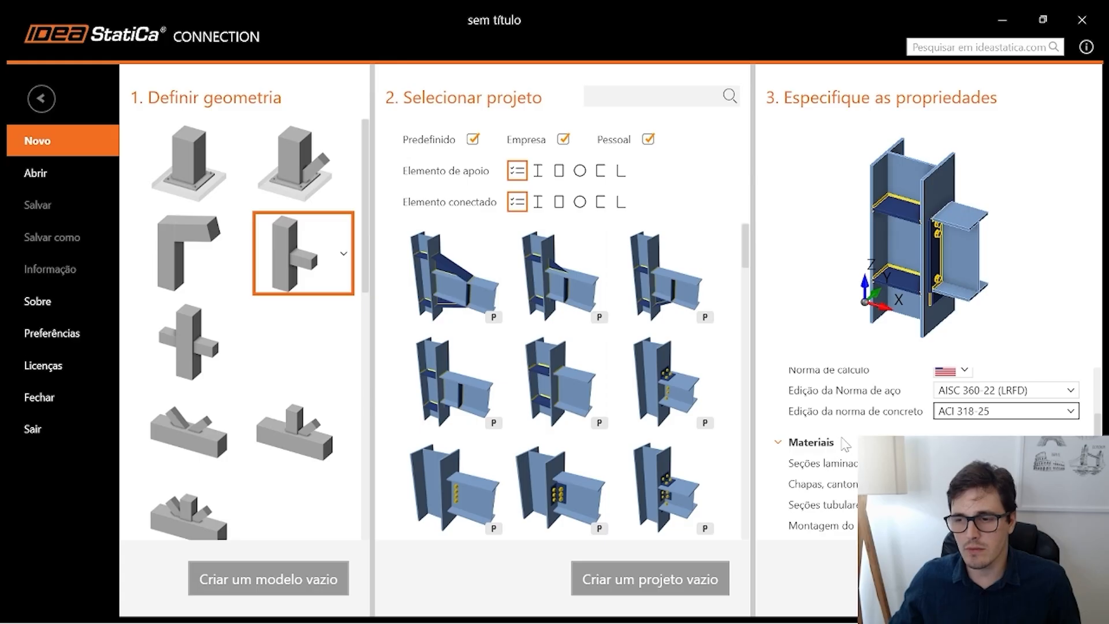
{"action": "scroll", "coordinate": [844, 442], "scroll_direction": "down", "scroll_amount": 2}
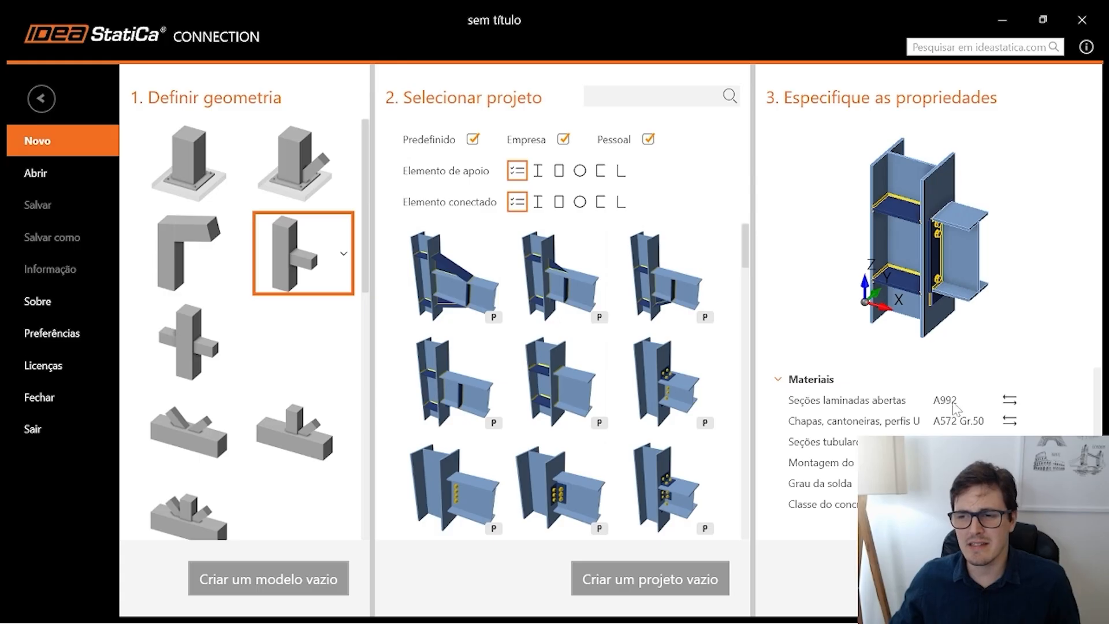
{"action": "left_click", "coordinate": [1012, 400]}
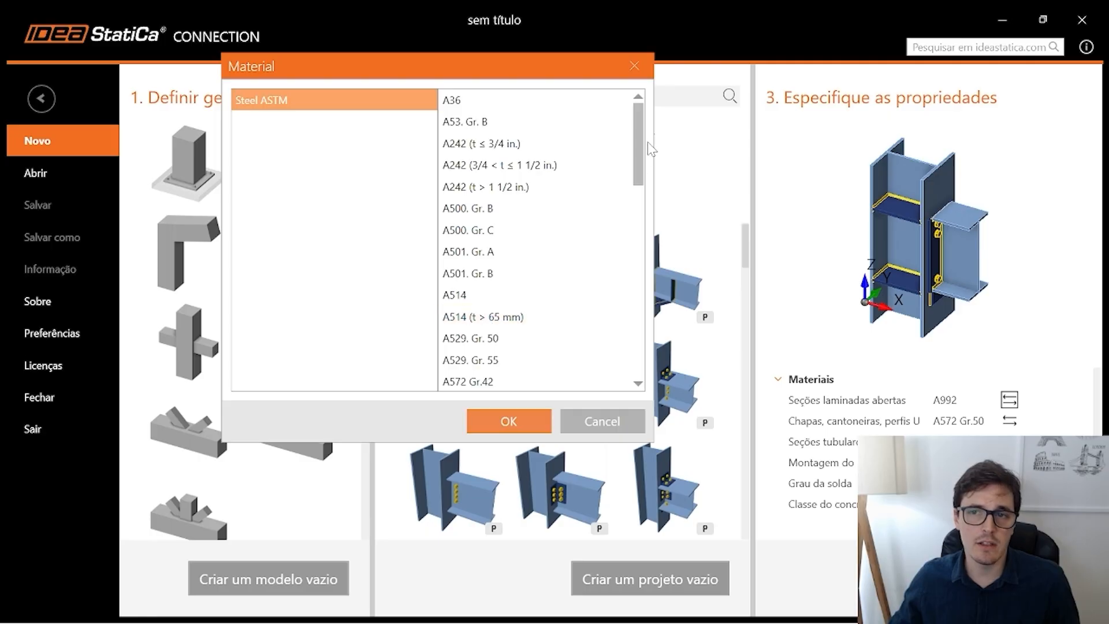
{"action": "left_click_drag", "start_coordinate": [638, 140], "coordinate": [637, 176]}
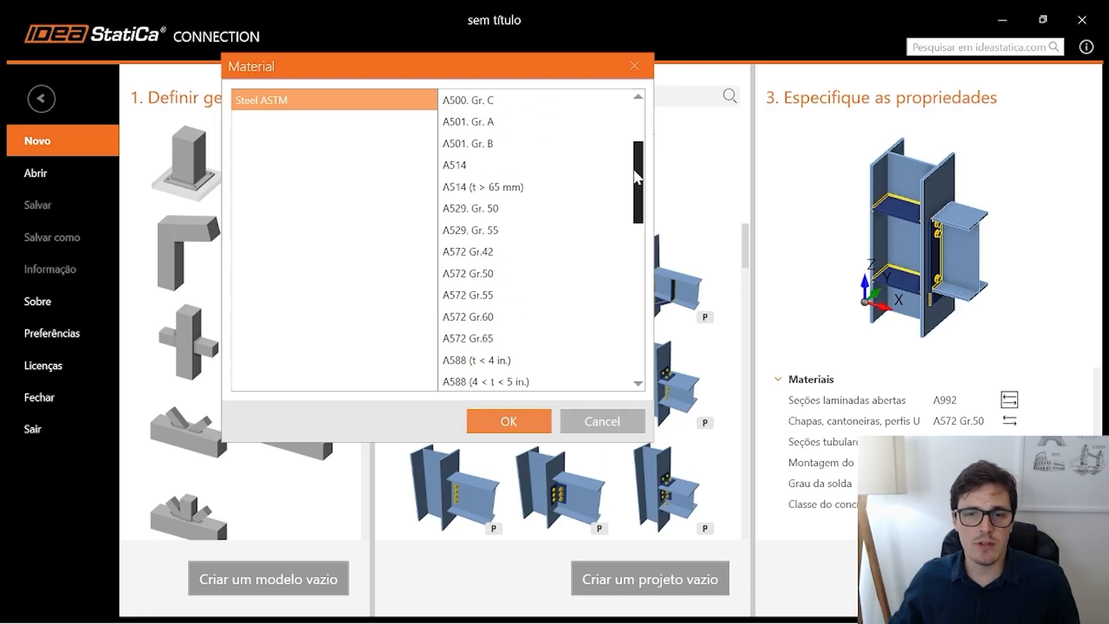
{"action": "left_click", "coordinate": [482, 276]}
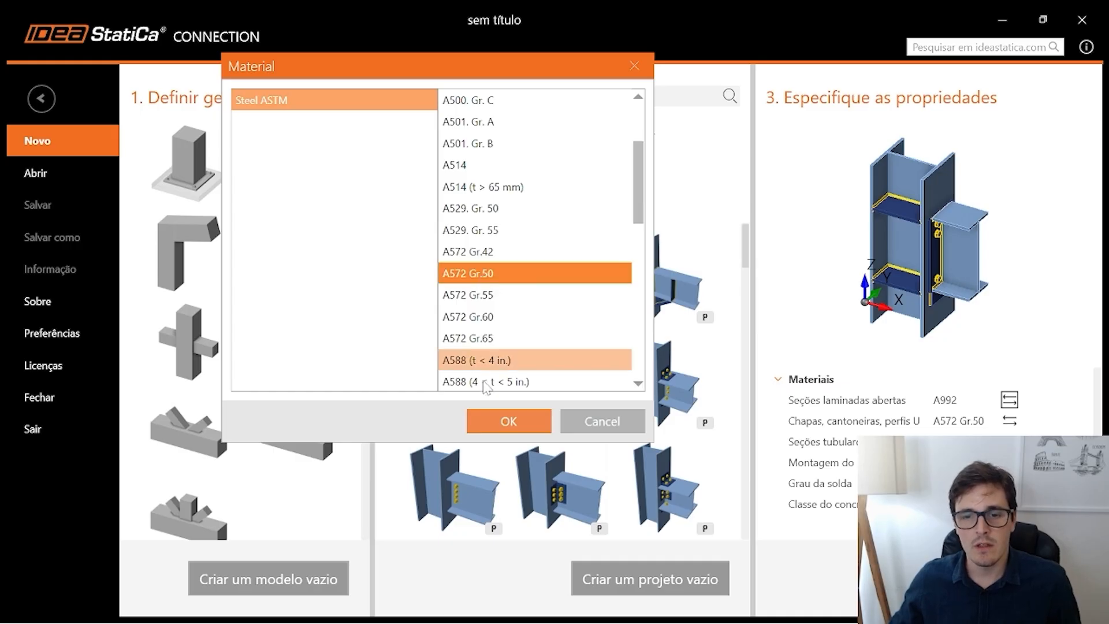
{"action": "left_click", "coordinate": [509, 421]}
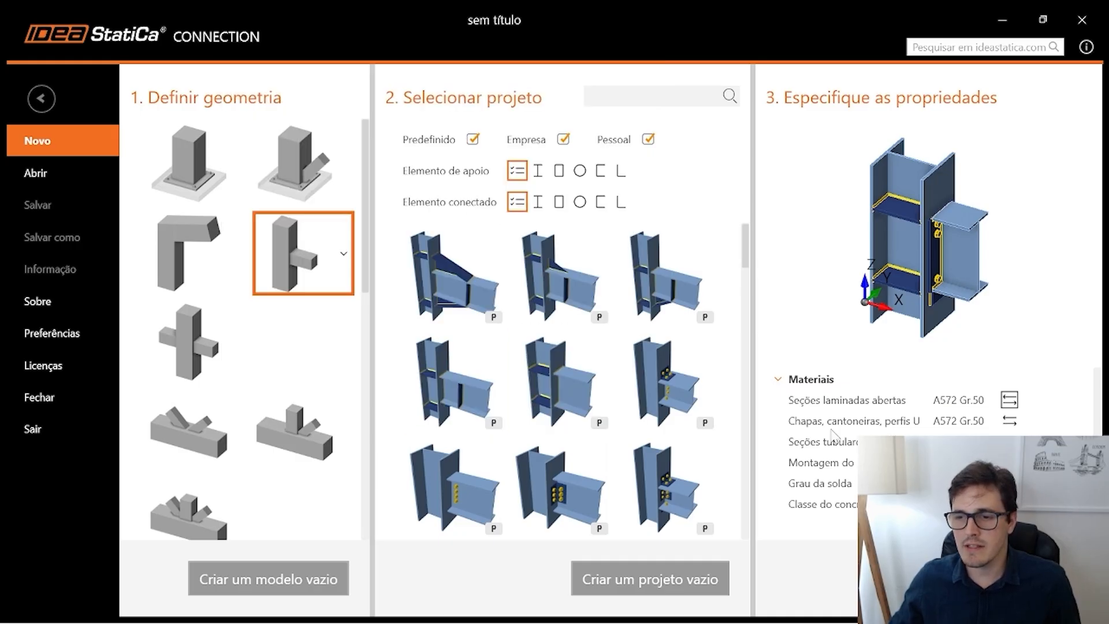
Set the material of the plates, angles and U profiles to A36.
{"action": "left_click", "coordinate": [1009, 421]}
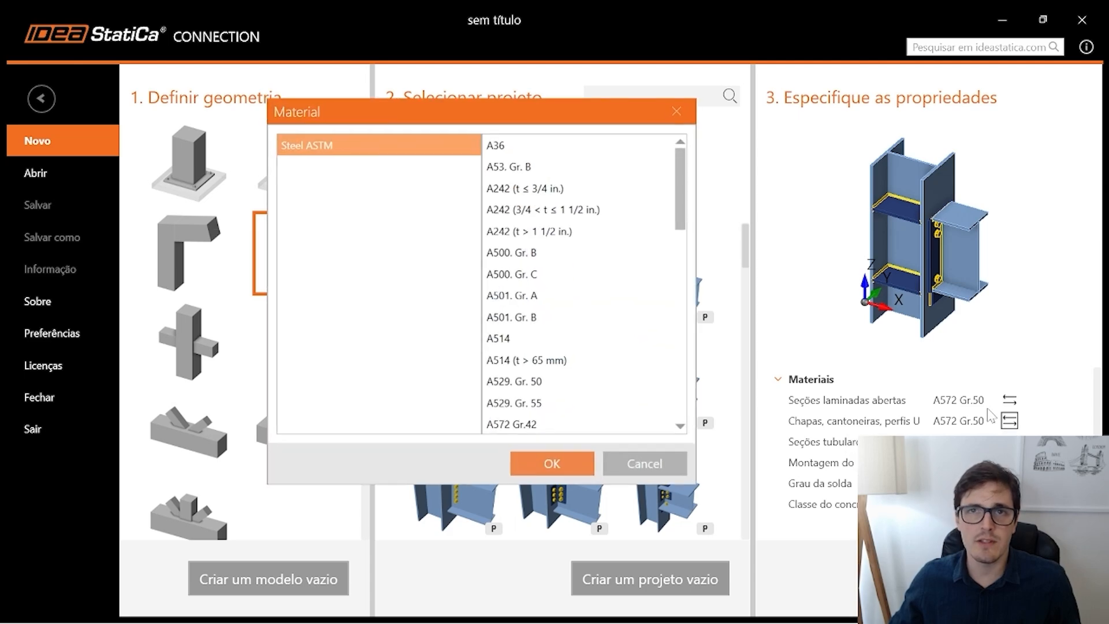
{"action": "left_click", "coordinate": [551, 152]}
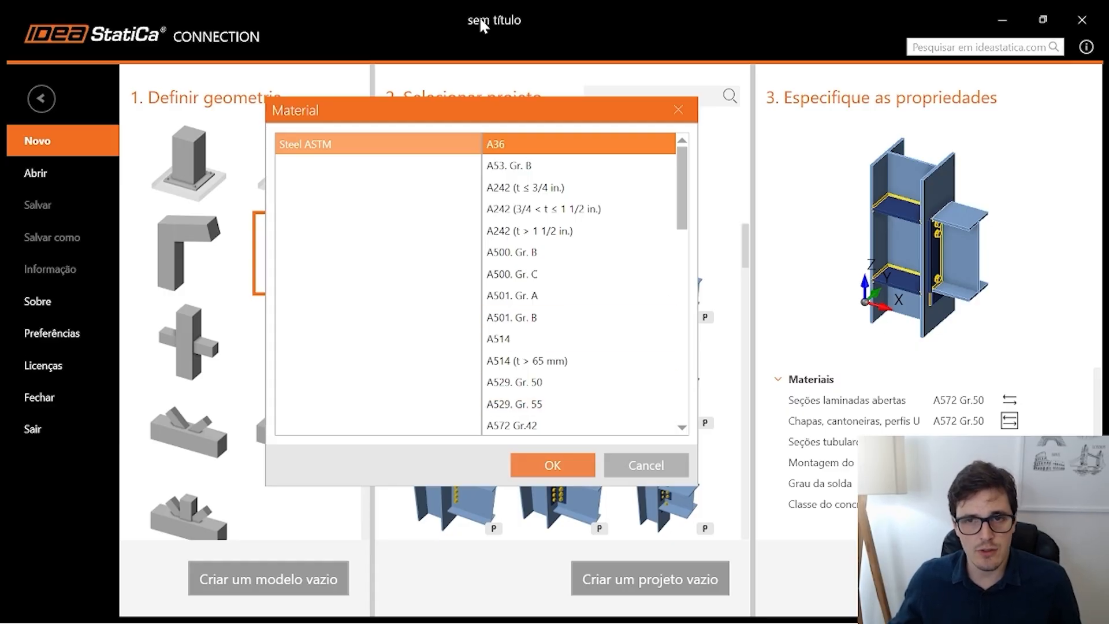
{"action": "left_click", "coordinate": [552, 466]}
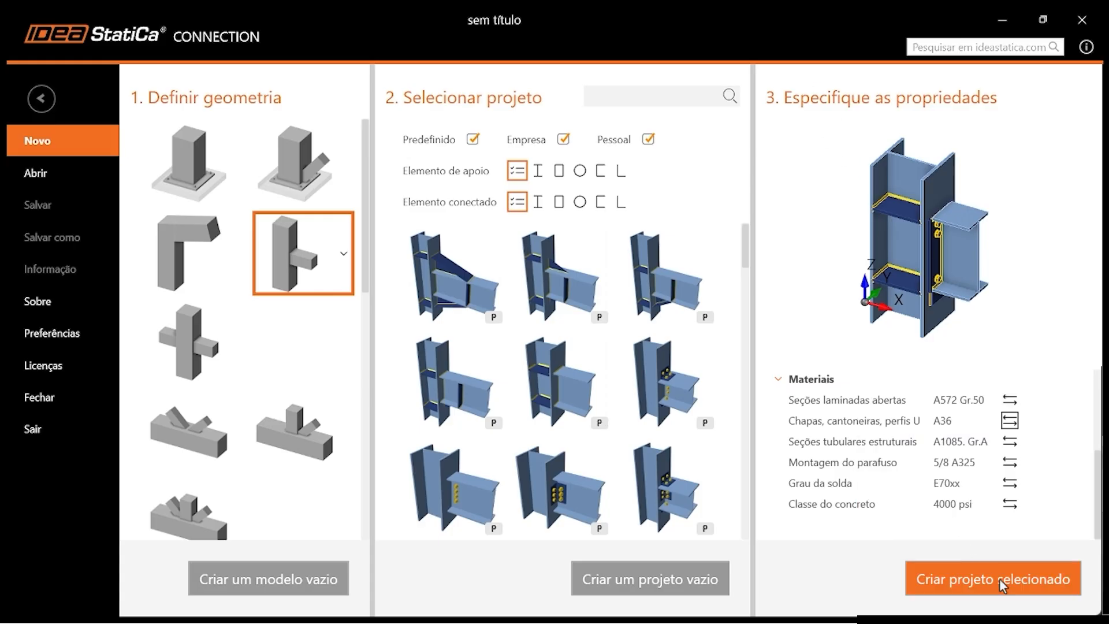
Create the project from the selected template and widen the 3D view of the connection.
{"action": "left_click", "coordinate": [1000, 578]}
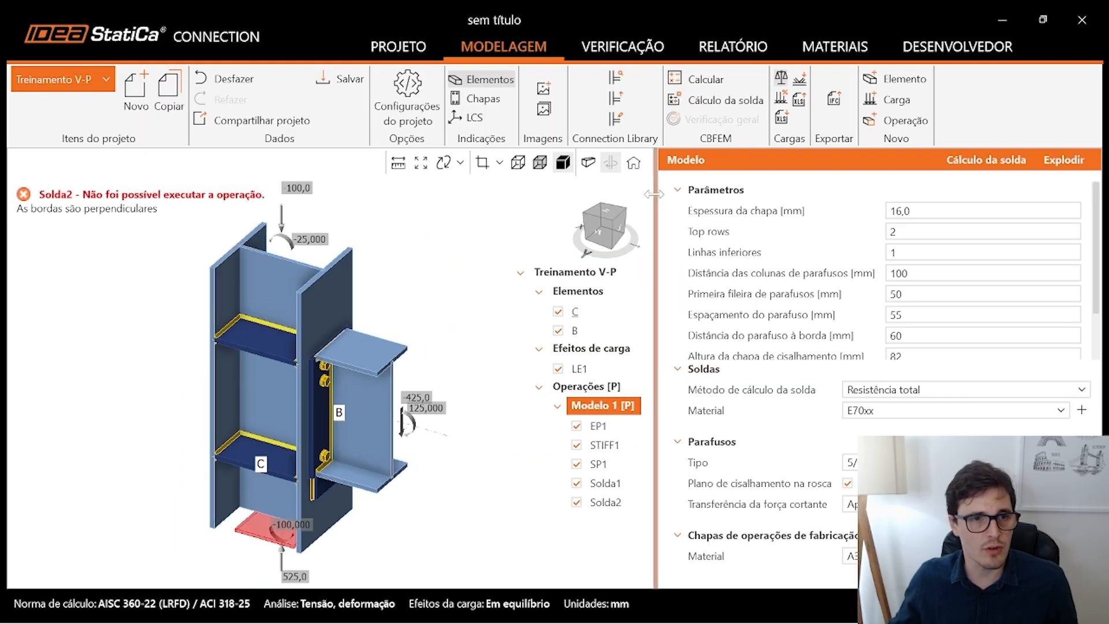
{"action": "left_click_drag", "start_coordinate": [654, 194], "coordinate": [734, 194]}
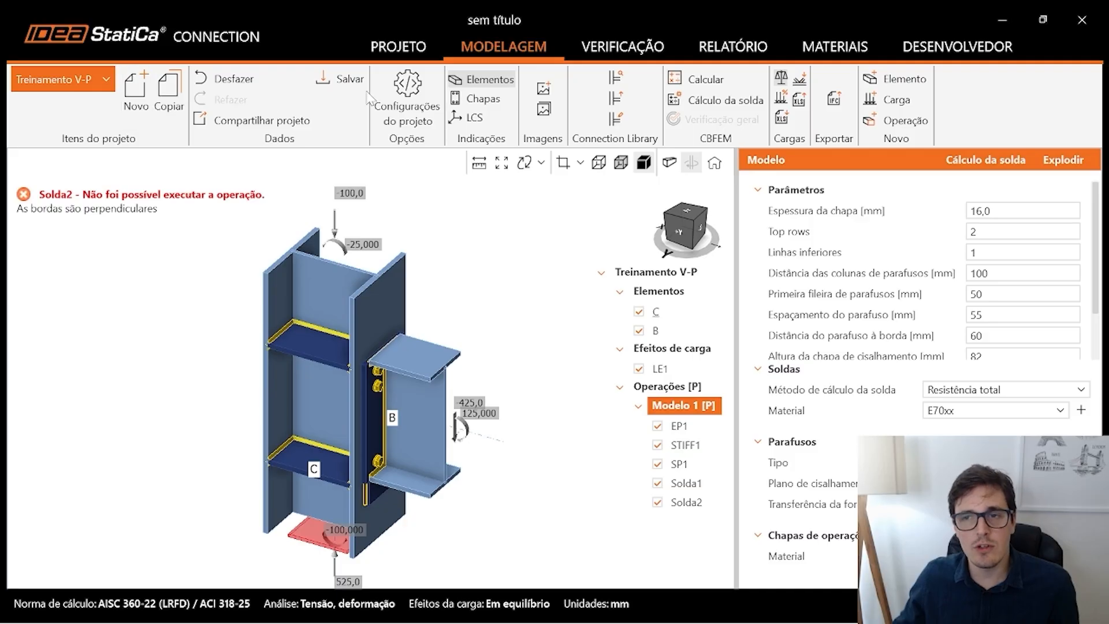
{"action": "left_click", "coordinate": [100, 87]}
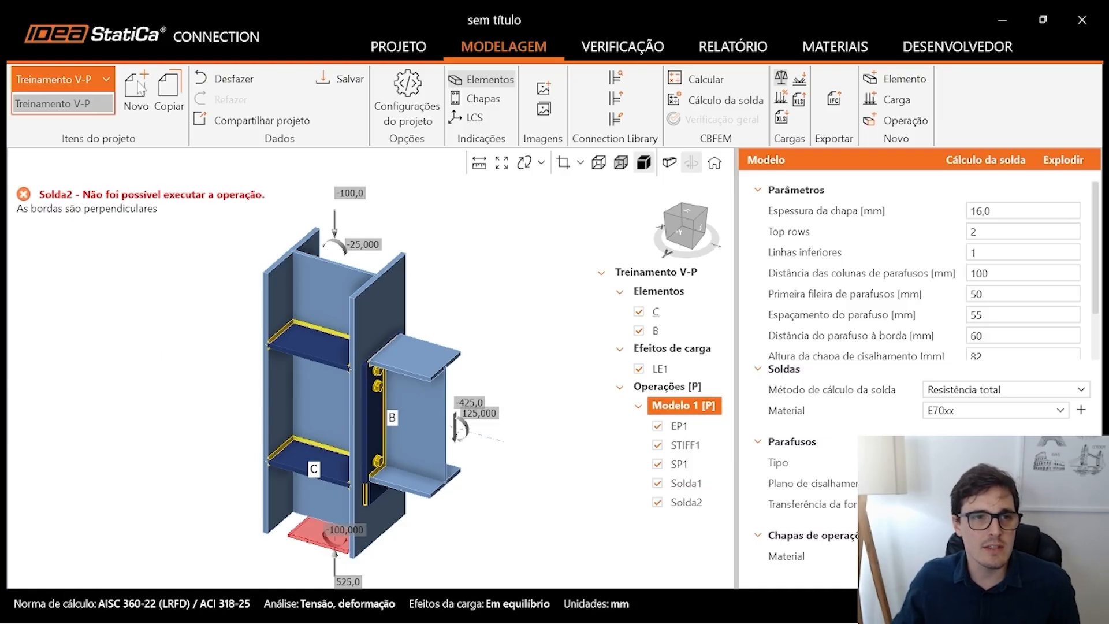
{"action": "left_click", "coordinate": [302, 12]}
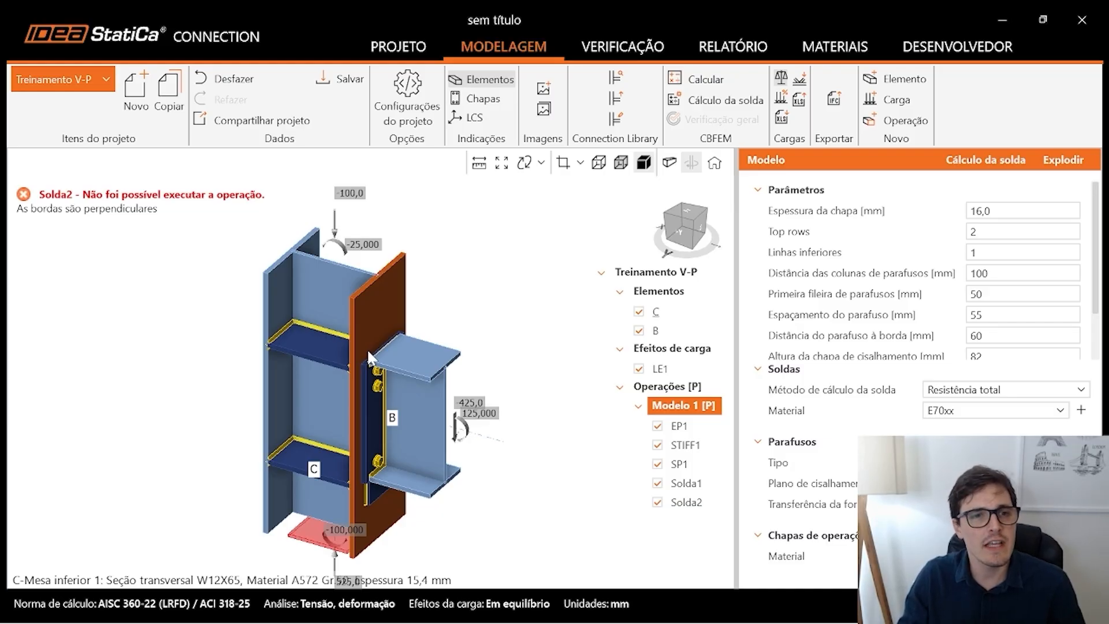
Duplicate the project item Treinamento V-P and make the copy the current item.
{"action": "left_click", "coordinate": [178, 101]}
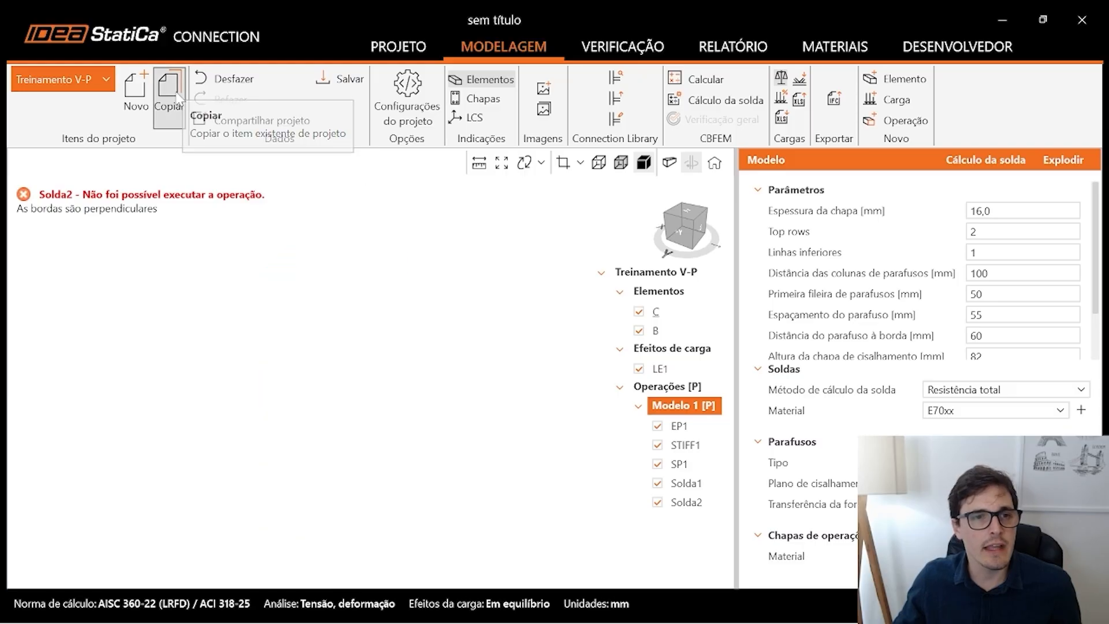
{"action": "left_click", "coordinate": [112, 80]}
{"action": "left_click", "coordinate": [112, 81]}
{"action": "left_click", "coordinate": [112, 81]}
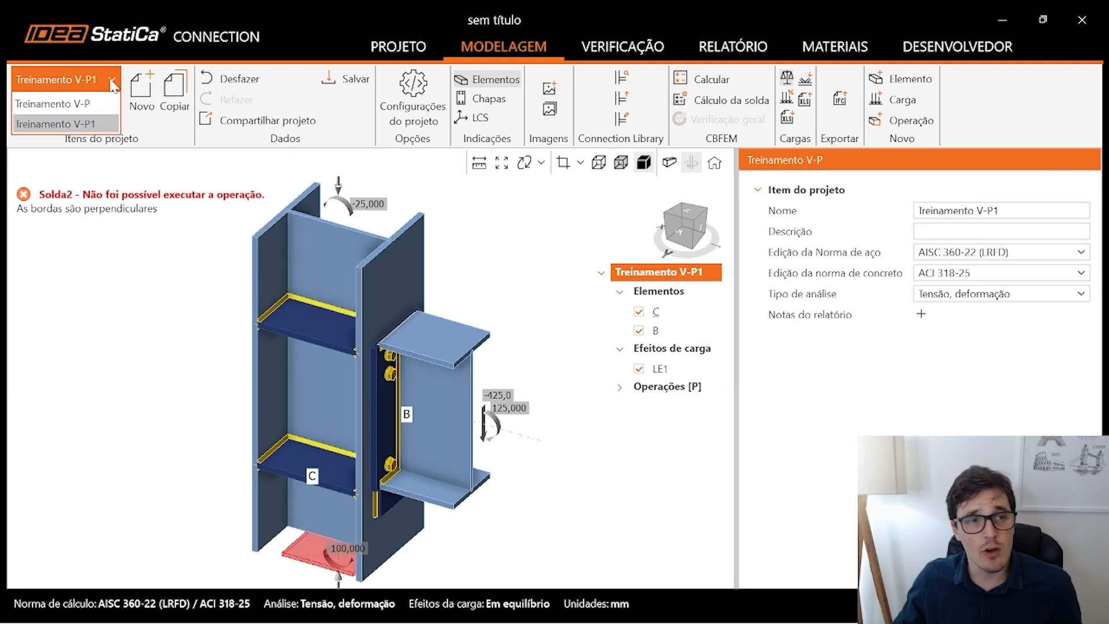
{"action": "left_click", "coordinate": [93, 126]}
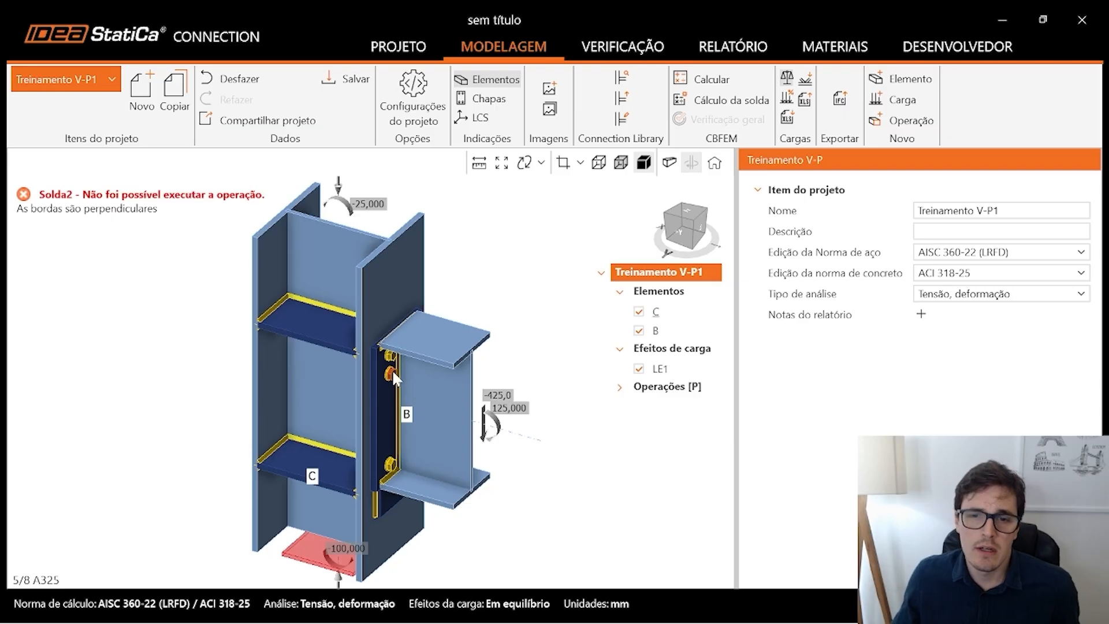
Examine the load effect LE1 of the copied item and the list of project items.
{"action": "left_click", "coordinate": [670, 372]}
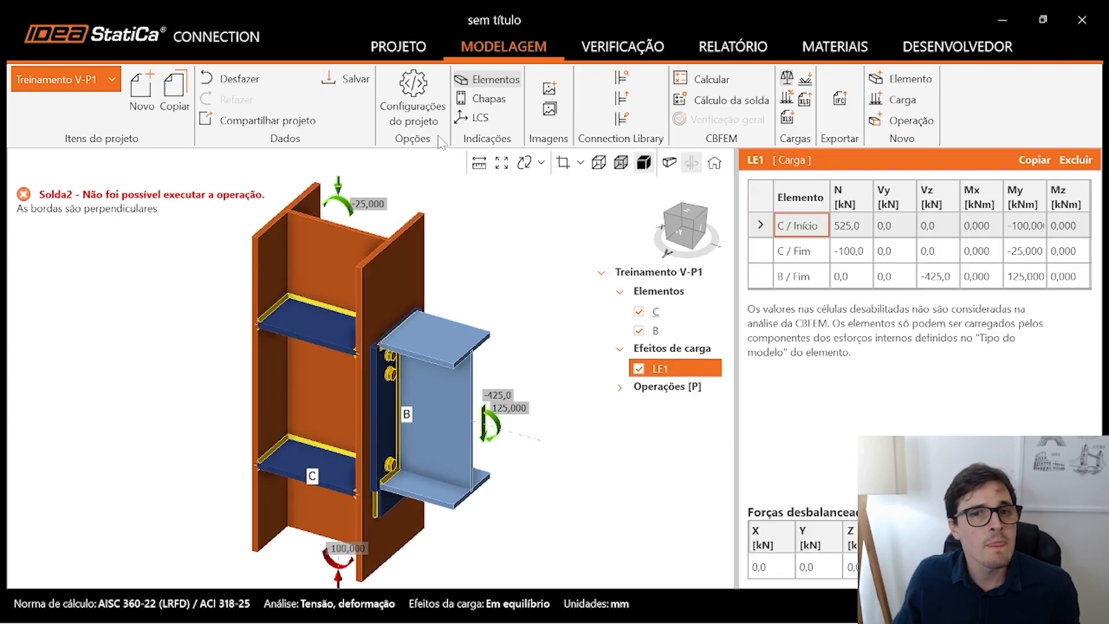
{"action": "left_click", "coordinate": [93, 78]}
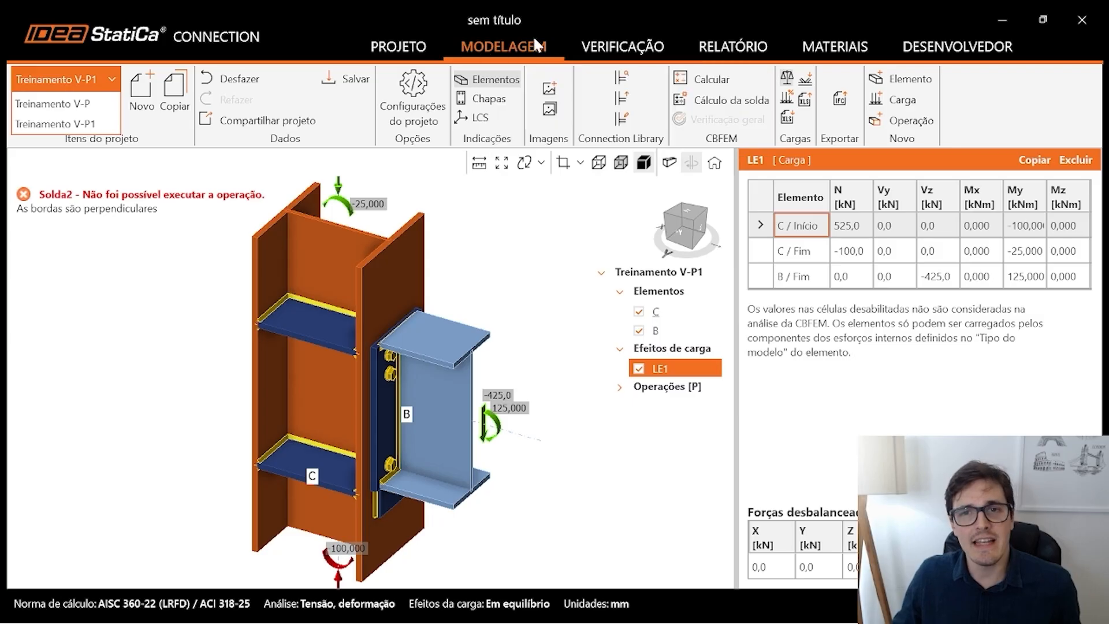
{"action": "left_click", "coordinate": [309, 35]}
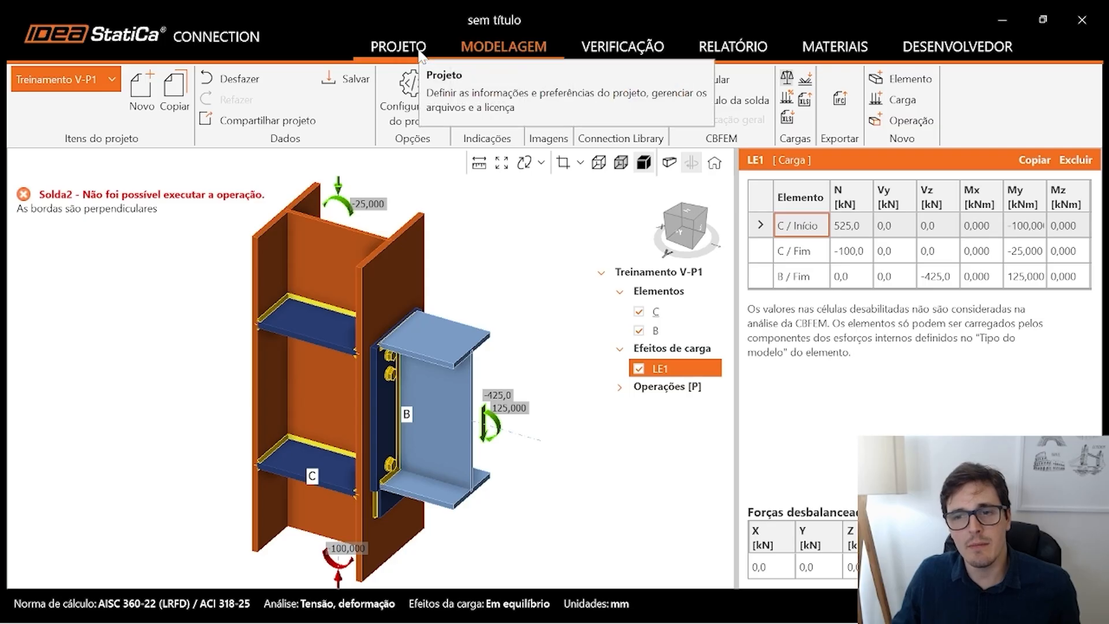
Rename the original project item to V-P and its copy to V-P1 in the project information.
{"action": "left_click", "coordinate": [399, 46]}
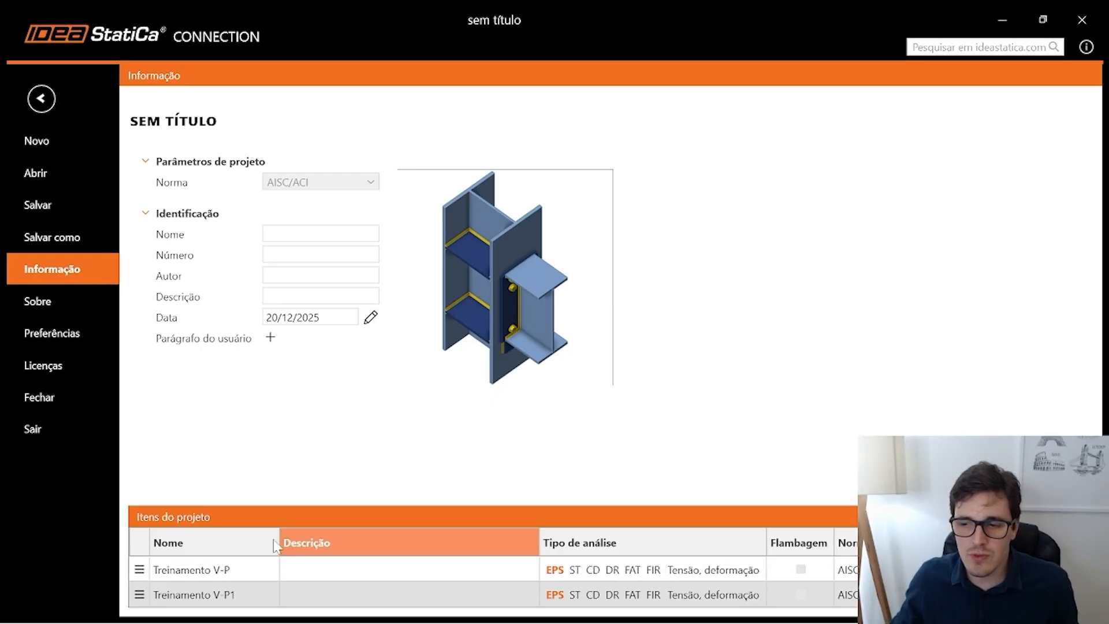
{"action": "double_click", "coordinate": [237, 590]}
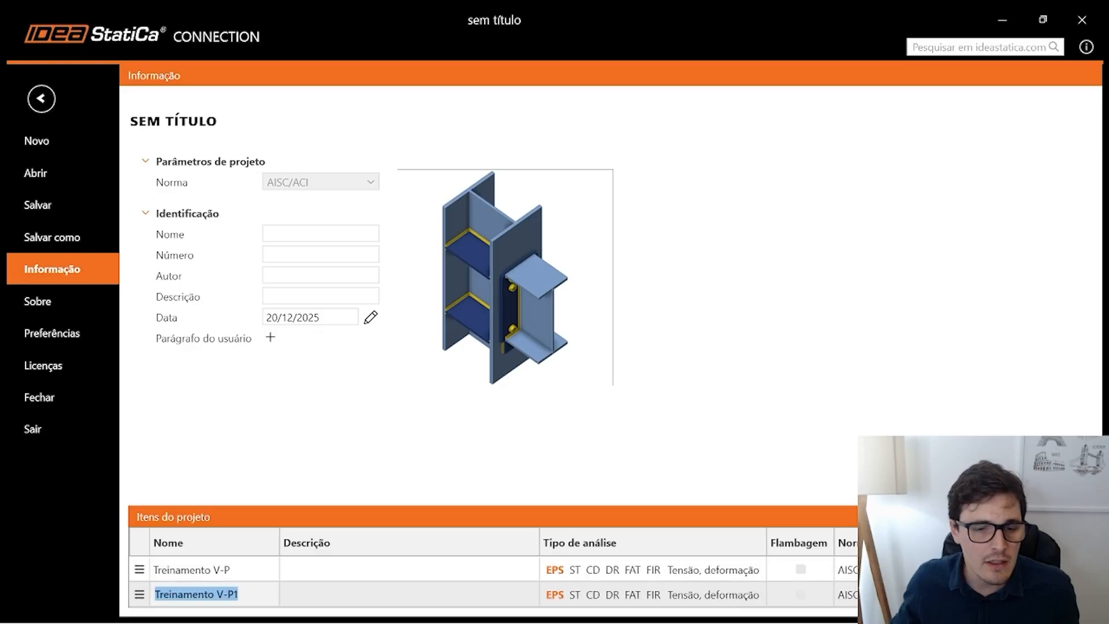
{"action": "left_click", "coordinate": [230, 571]}
{"action": "left_click", "coordinate": [229, 594]}
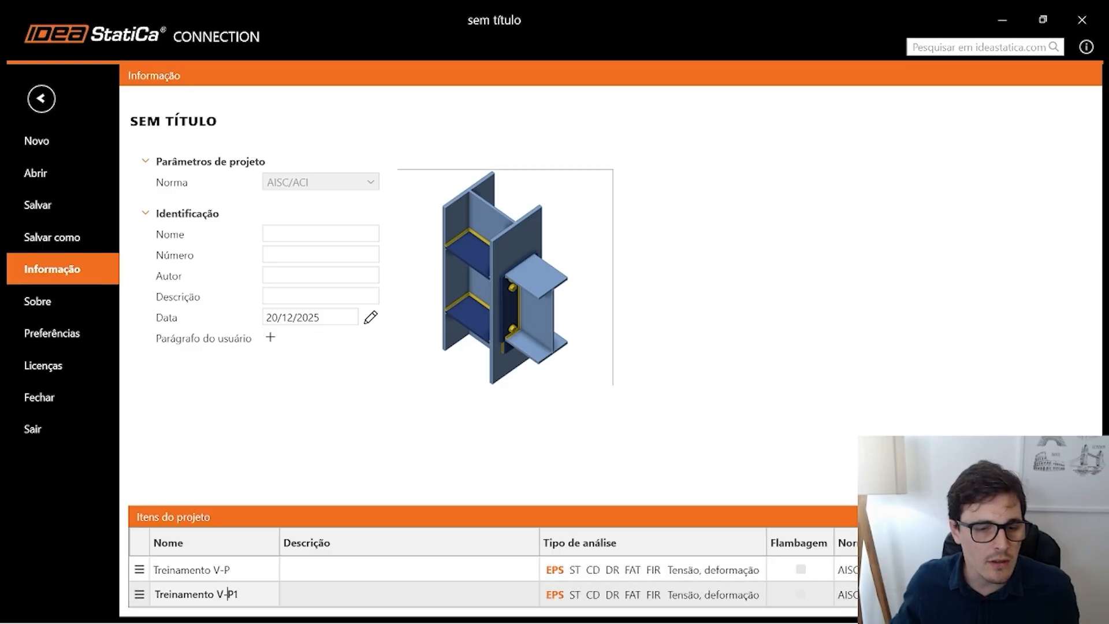
{"action": "left_click", "coordinate": [236, 572]}
{"action": "left_click", "coordinate": [236, 595]}
{"action": "left_click", "coordinate": [229, 571]}
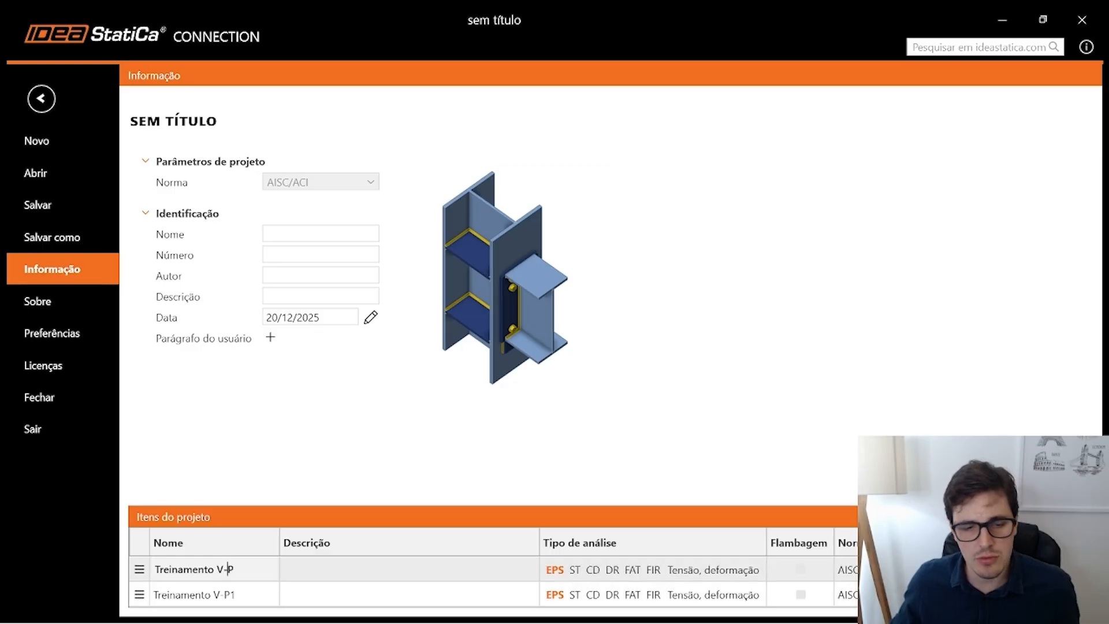
{"action": "double_click", "coordinate": [239, 593]}
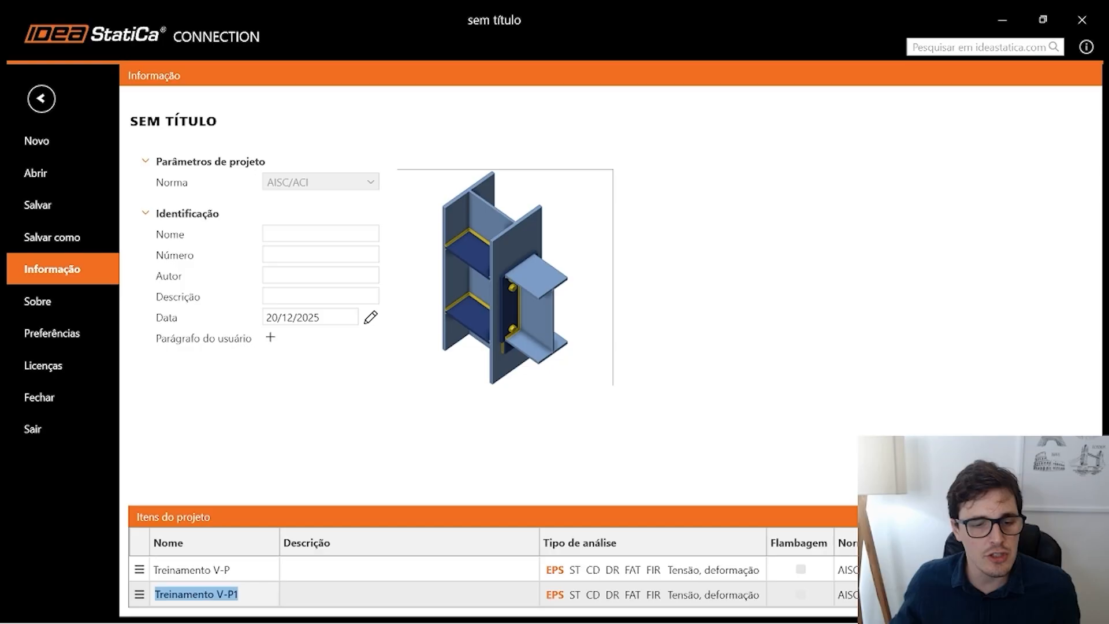
{"action": "double_click", "coordinate": [245, 568]}
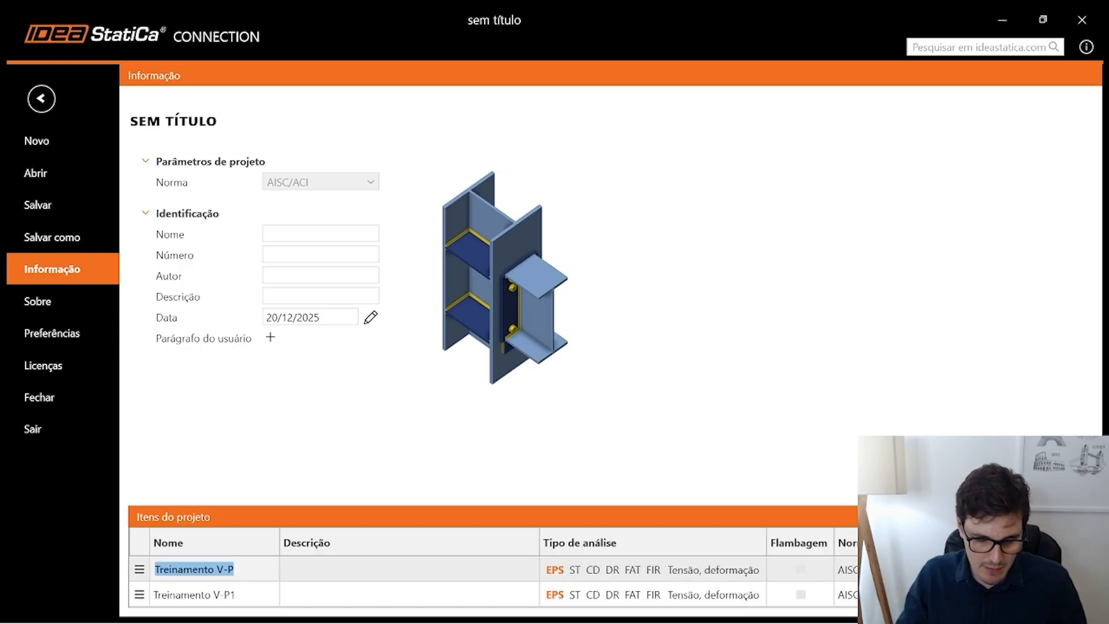
{"action": "type", "text": "V"}
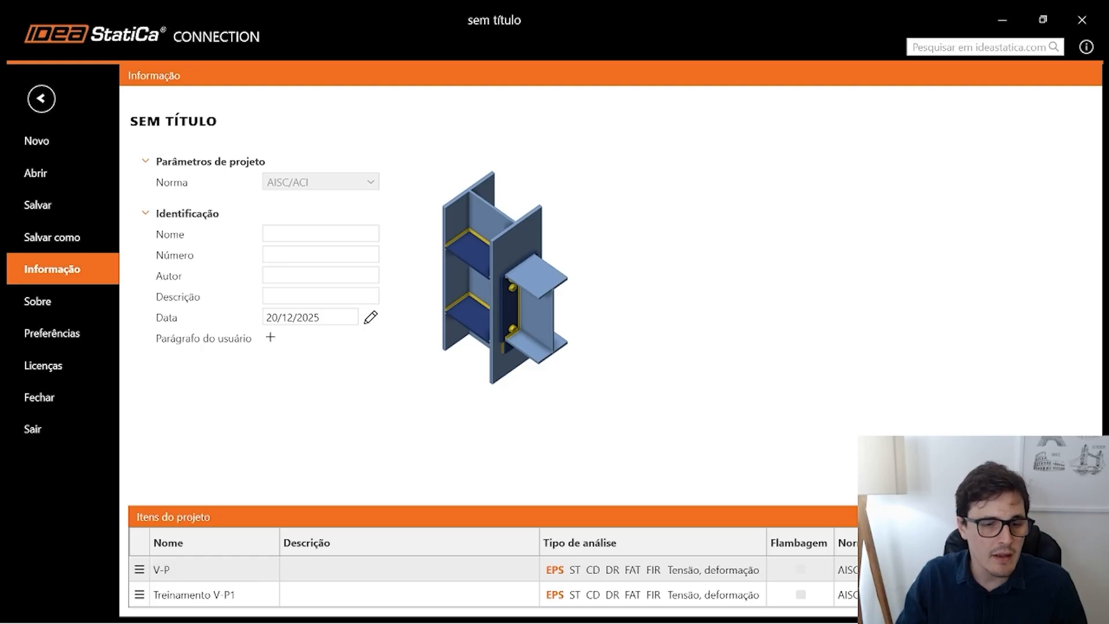
{"action": "key", "text": "Return"}
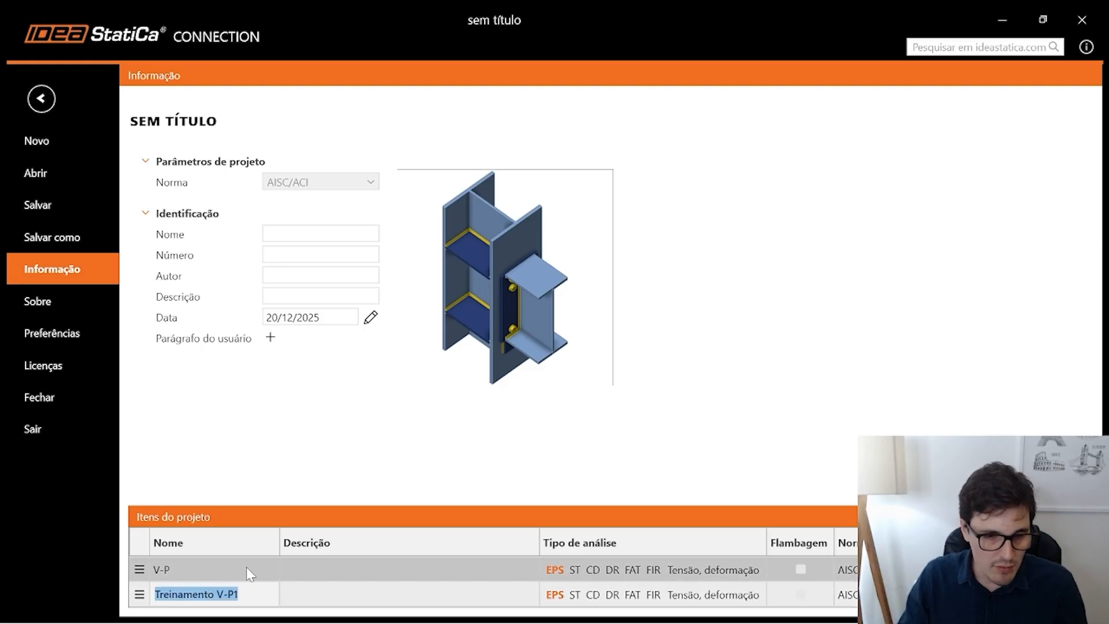
{"action": "type", "text": "V-"}
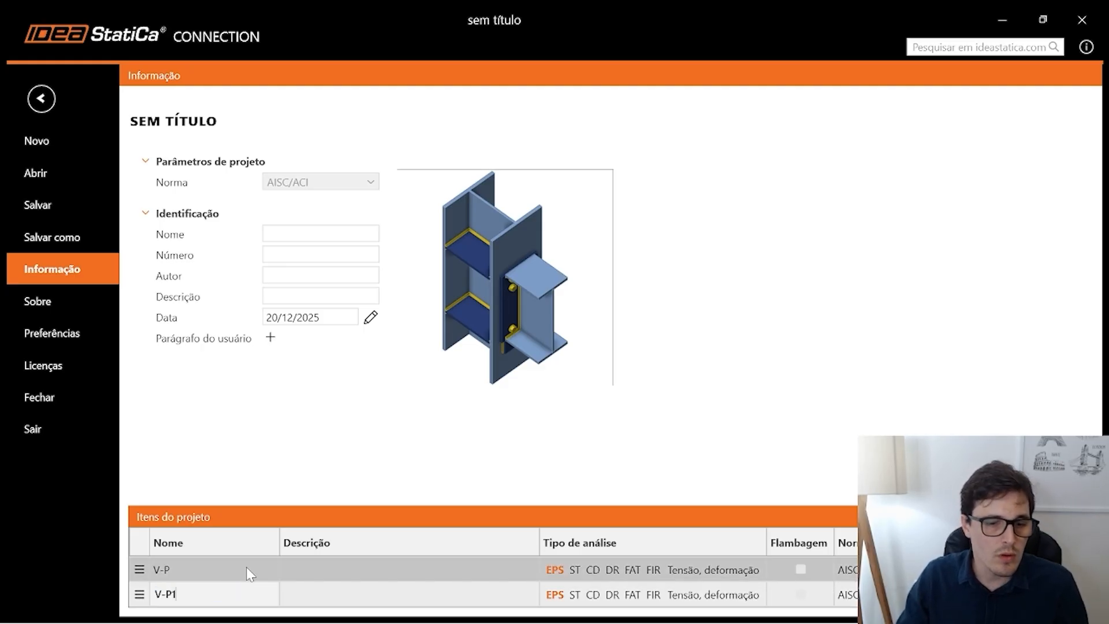
{"action": "key", "text": "Return"}
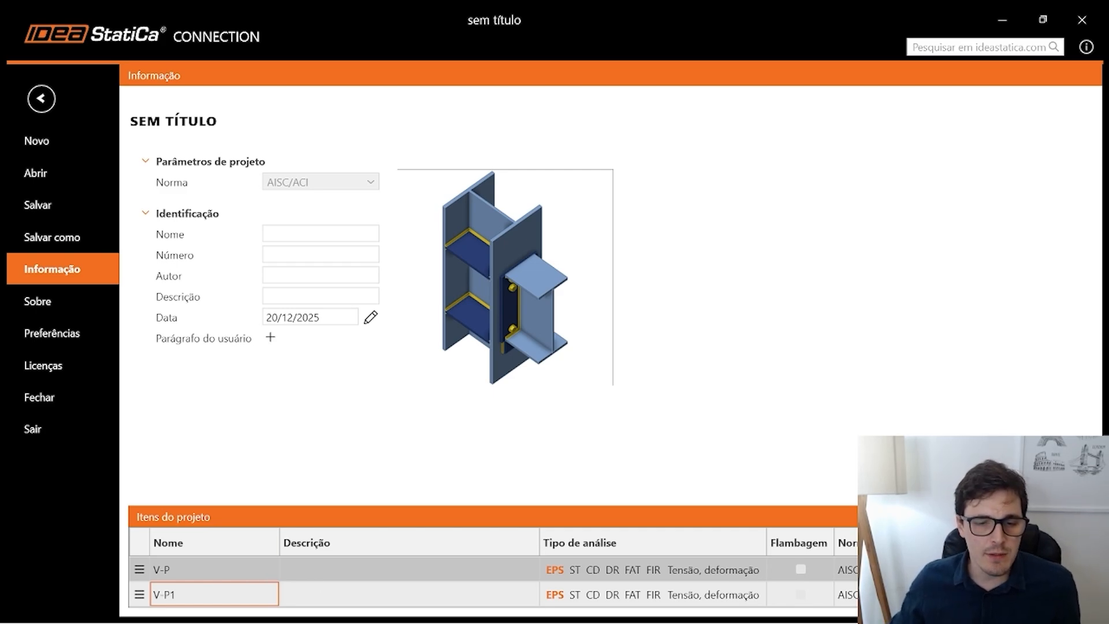
Enter "Treinamento Bim Works YouTube" as the description of the project item V-P.
{"action": "left_click", "coordinate": [285, 569]}
{"action": "type", "text": "Tr"}
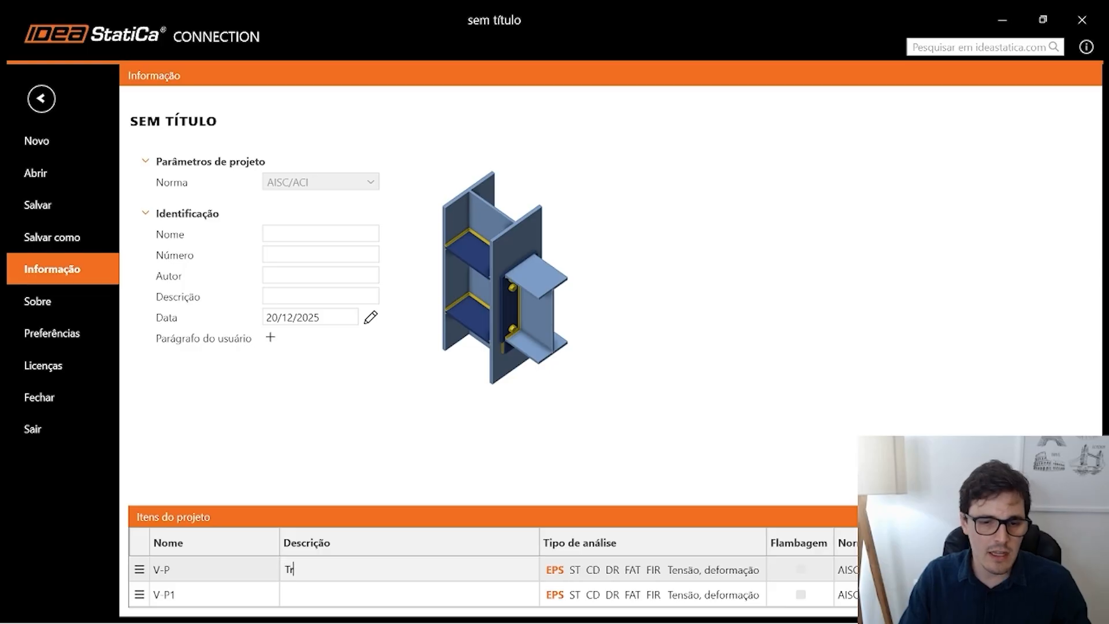
{"action": "type", "text": "einamento Bim Works You"}
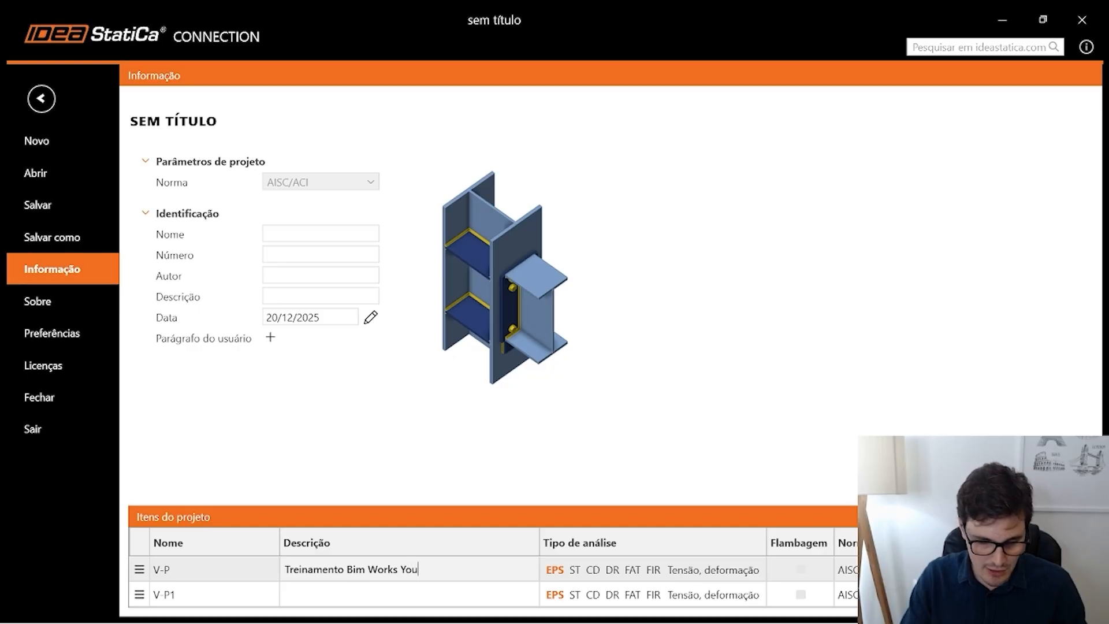
{"action": "type", "text": "be"}
{"action": "left_click", "coordinate": [321, 585]}
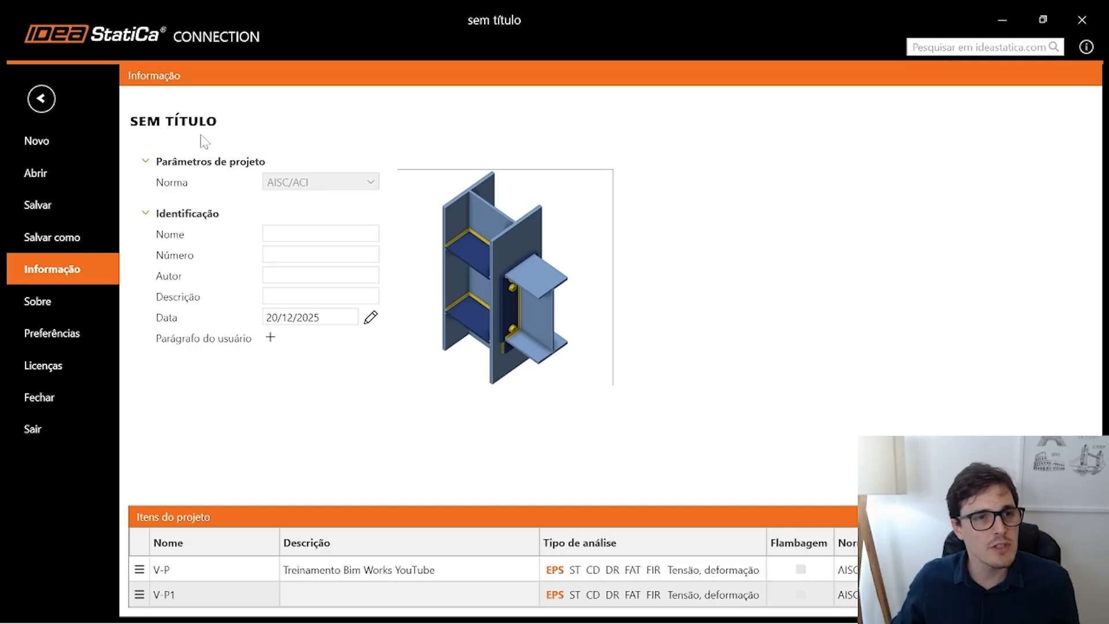
Return to the model and re-enter V-P1 as the name of the copied project item.
{"action": "left_click", "coordinate": [43, 97]}
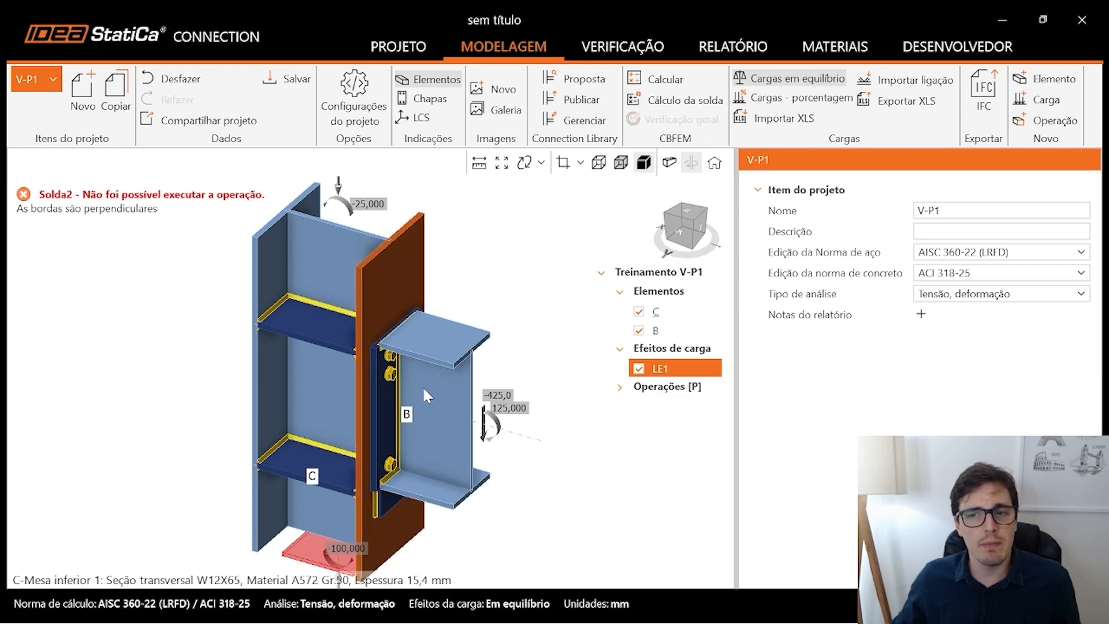
{"action": "left_click", "coordinate": [657, 279]}
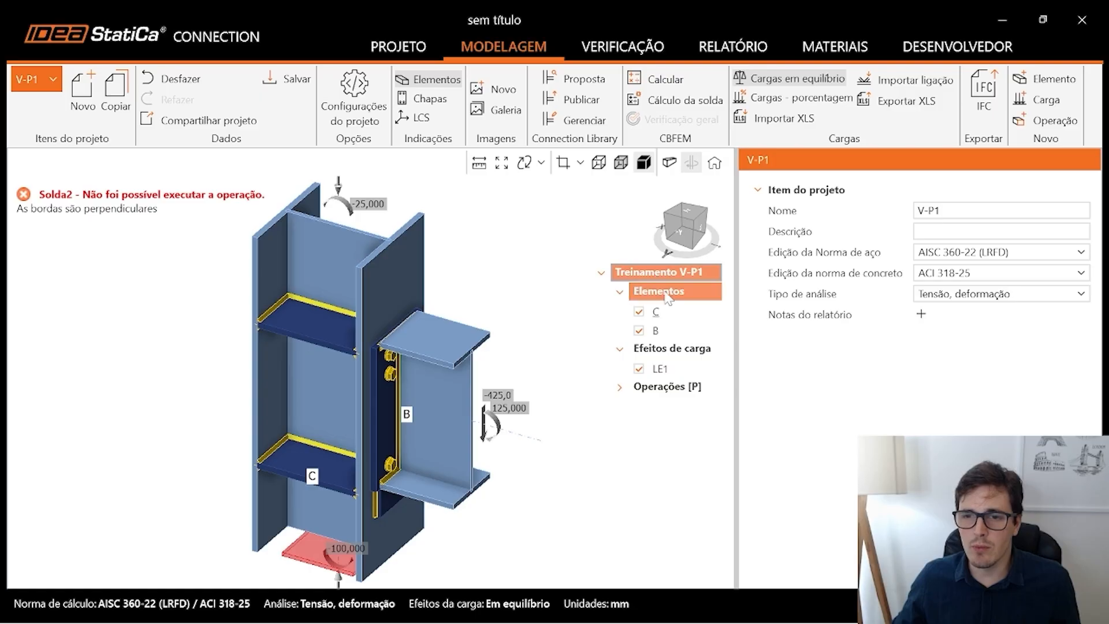
{"action": "left_click", "coordinate": [665, 294]}
{"action": "left_click", "coordinate": [666, 277]}
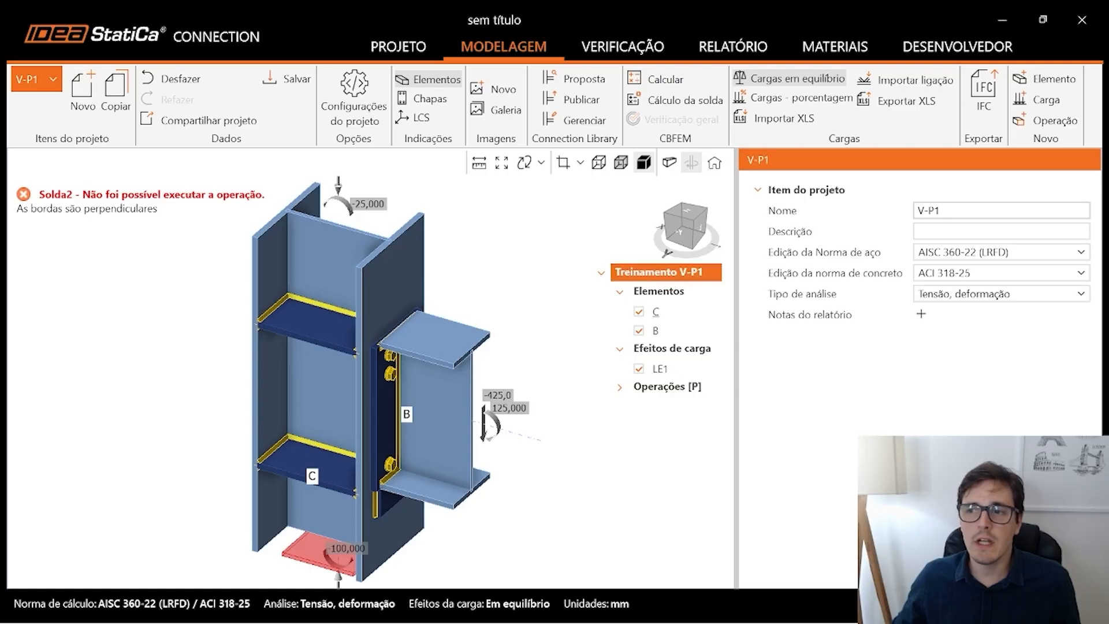
{"action": "left_click", "coordinate": [947, 211]}
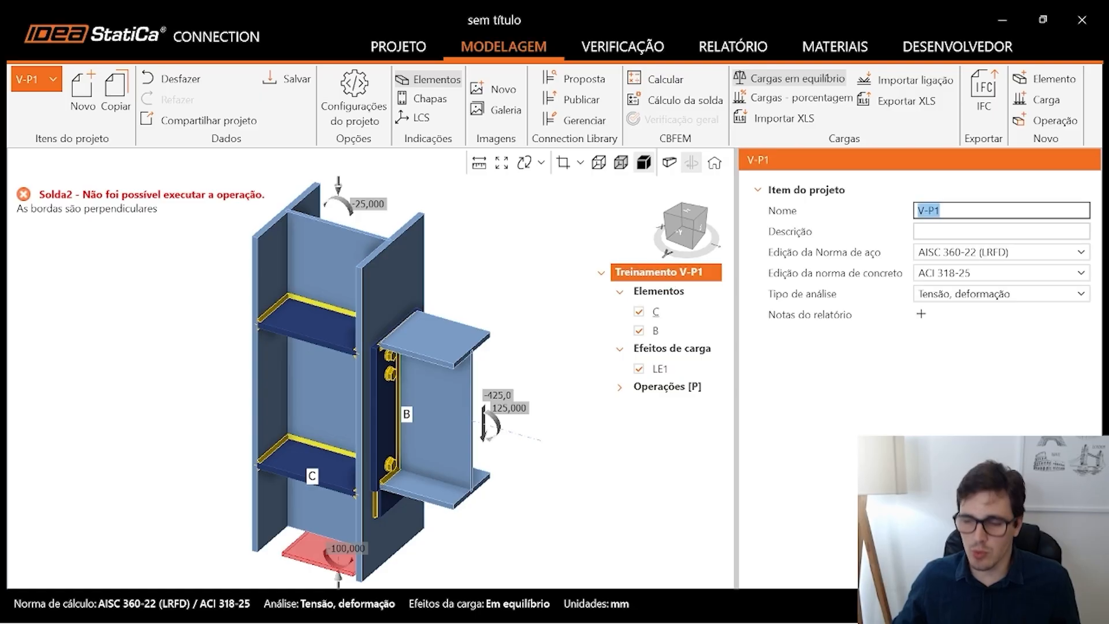
{"action": "type", "text": "V"}
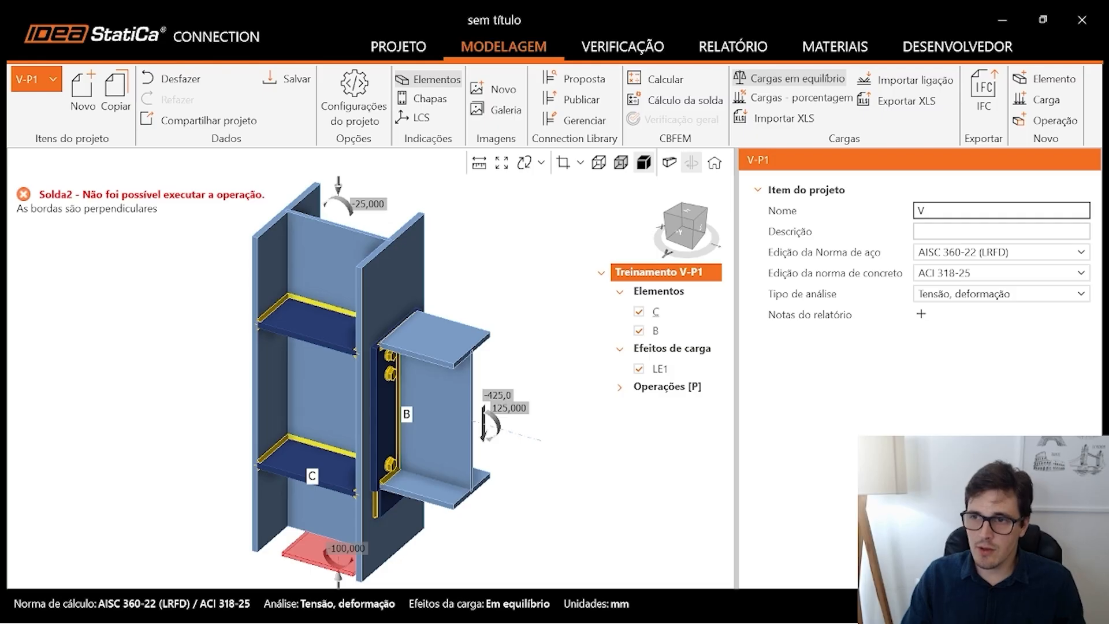
{"action": "type", "text": "-P1"}
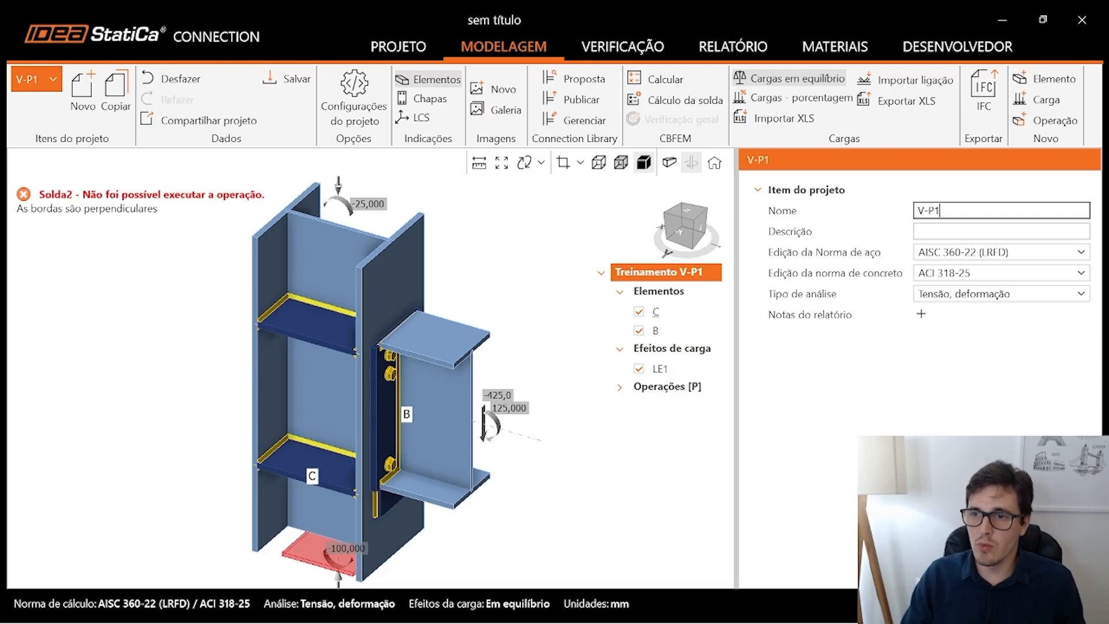
{"action": "key", "text": "Tab"}
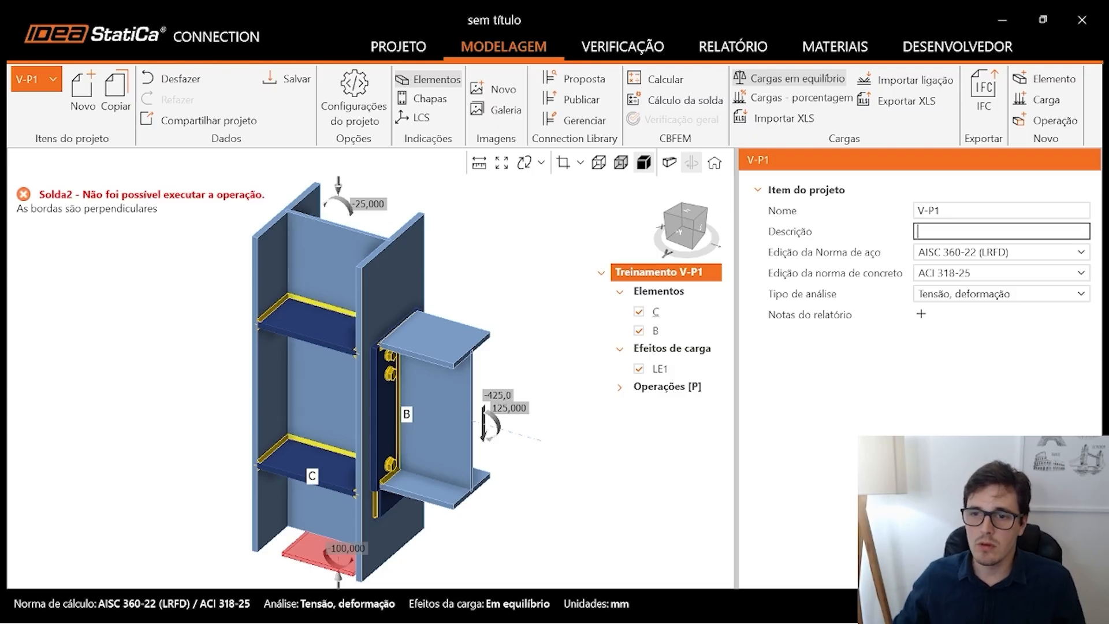
Switch to the project item V-P and back to V-P1 to check their names in the model tree.
{"action": "left_click", "coordinate": [606, 238]}
{"action": "left_click", "coordinate": [960, 211]}
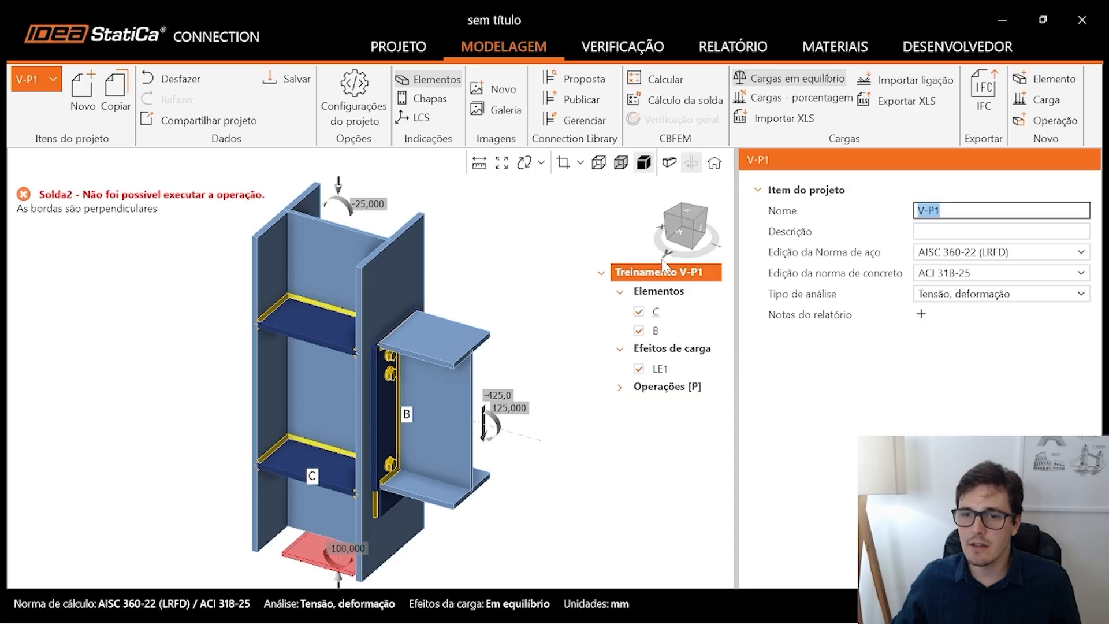
{"action": "left_click", "coordinate": [656, 272]}
{"action": "left_click", "coordinate": [601, 273]}
{"action": "left_click", "coordinate": [601, 273]}
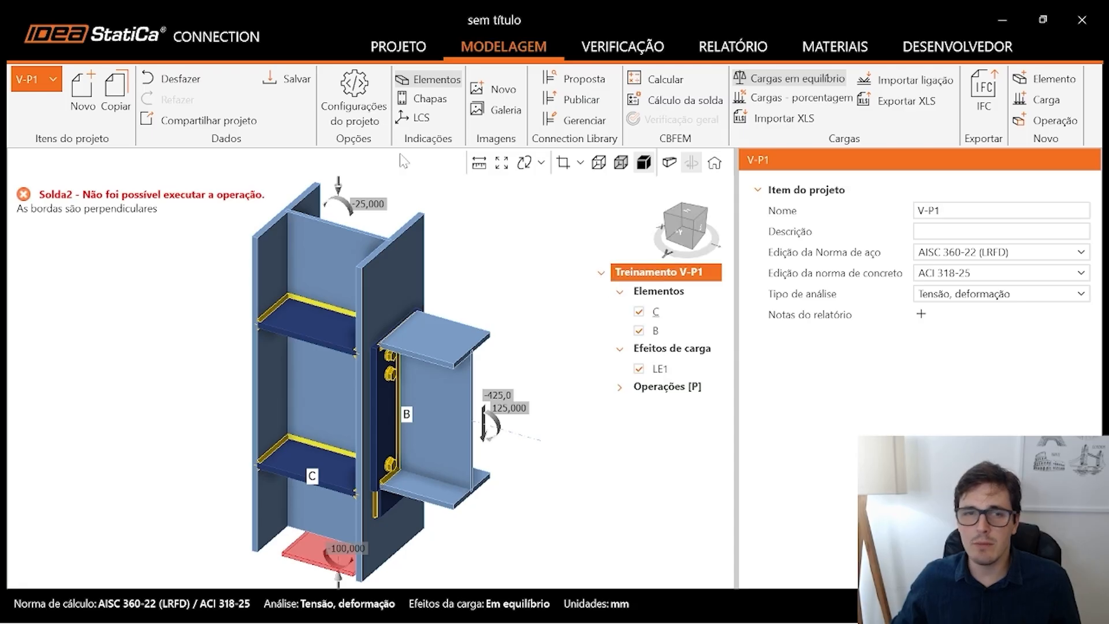
{"action": "left_click", "coordinate": [43, 87]}
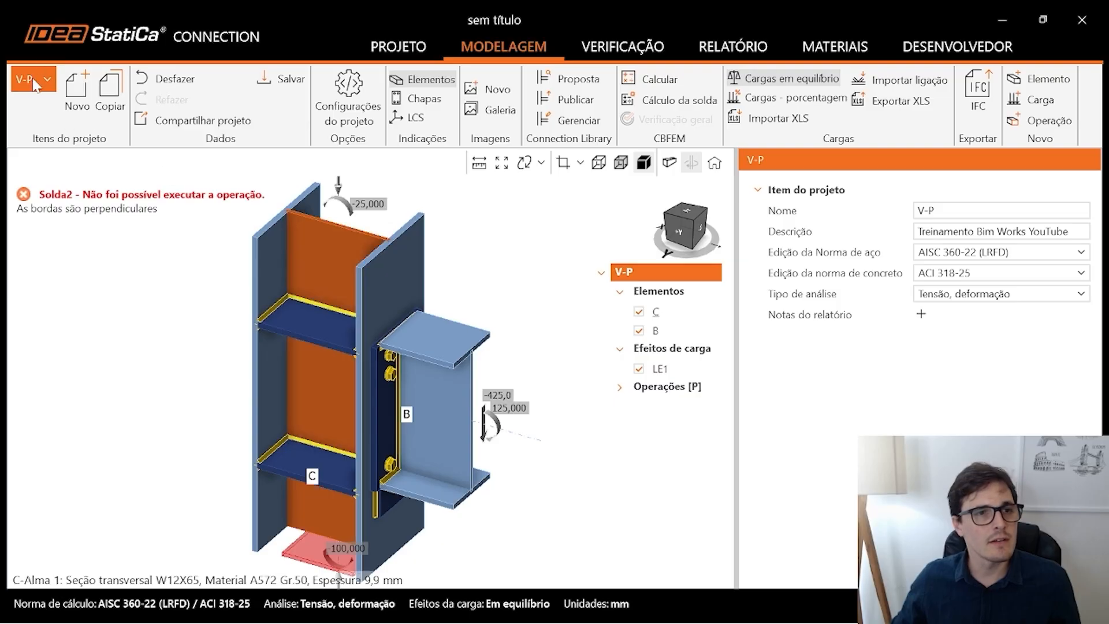
{"action": "left_click", "coordinate": [33, 80]}
{"action": "left_click", "coordinate": [33, 123]}
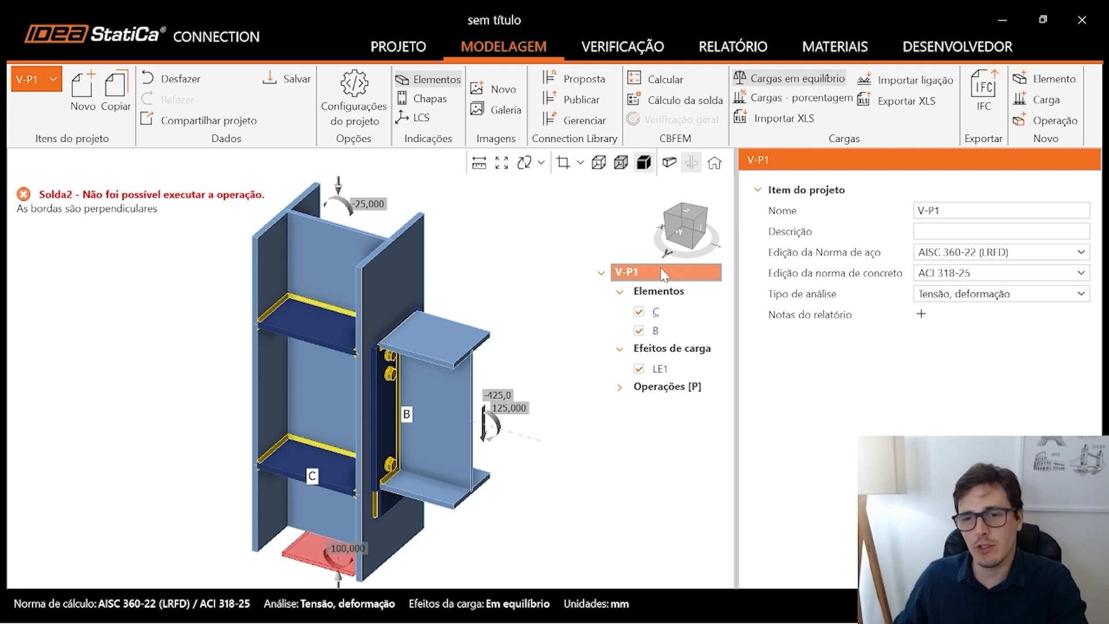
Rename the project item V-P1 to V-P2 in its properties.
{"action": "left_click", "coordinate": [970, 210]}
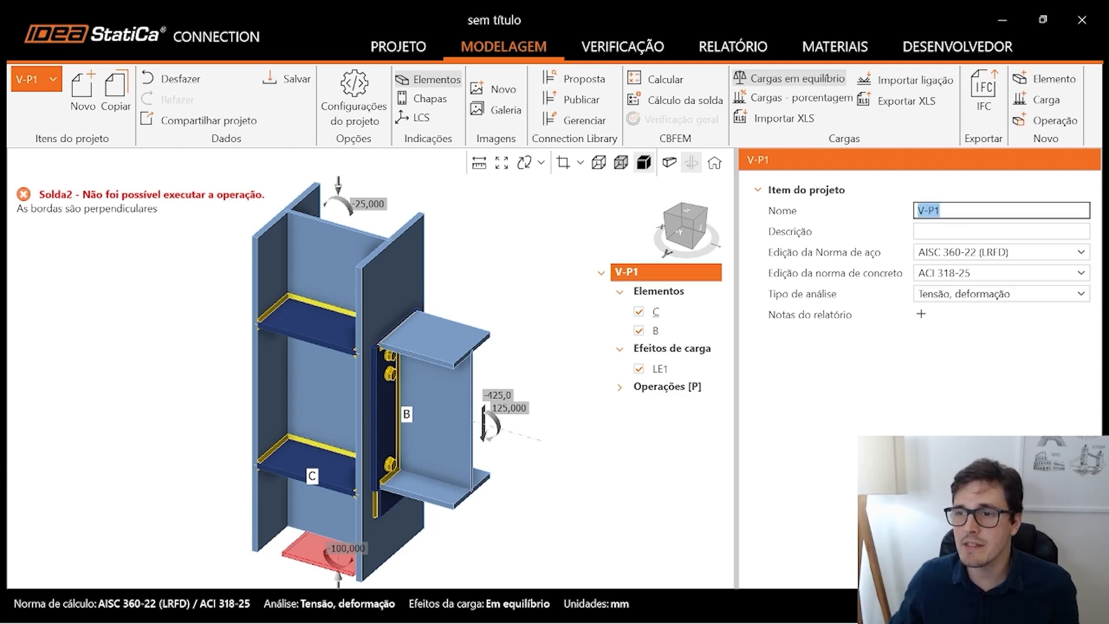
{"action": "left_click", "coordinate": [970, 211]}
{"action": "key", "text": "BackSpace"}
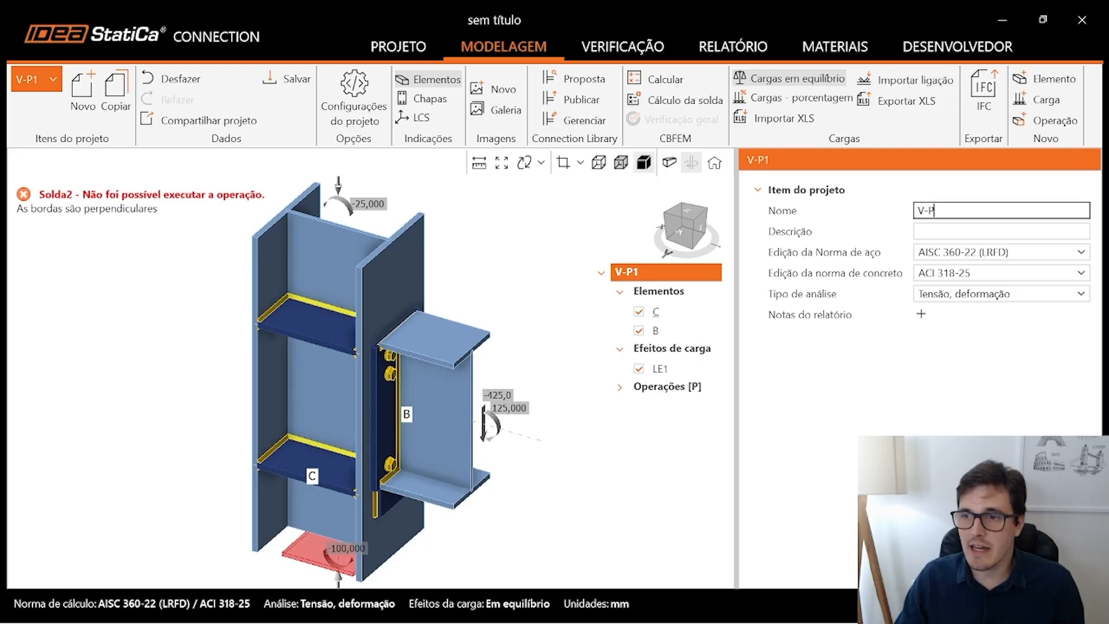
{"action": "type", "text": "2"}
{"action": "key", "text": "Tab"}
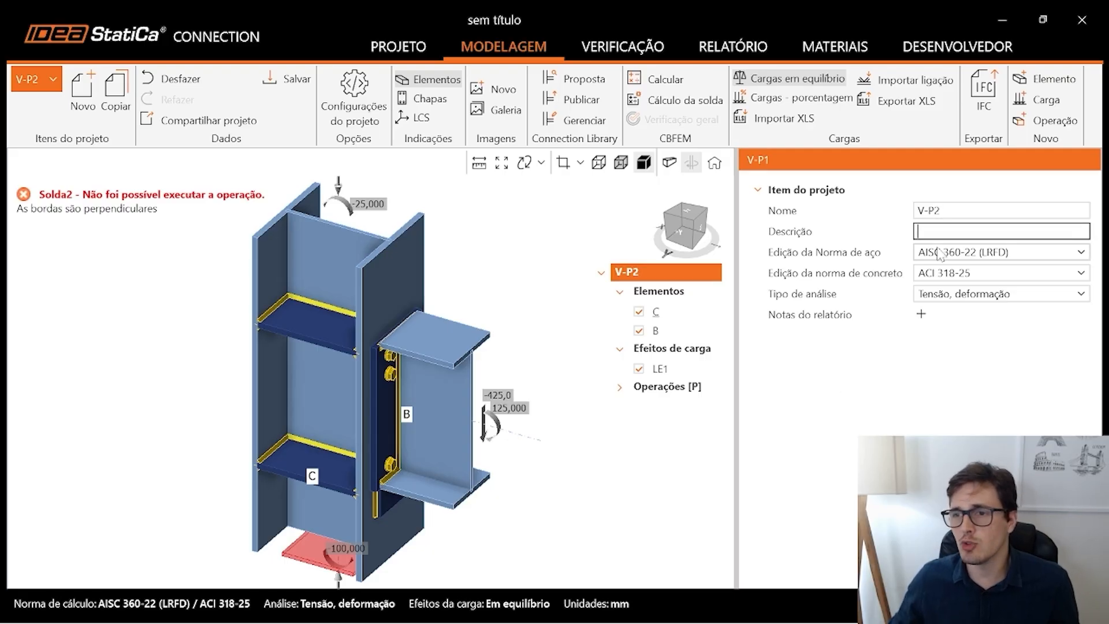
Change the name of the project item V-P2 to V-P3.
{"action": "left_click", "coordinate": [964, 211]}
{"action": "type", "text": "V-P3"}
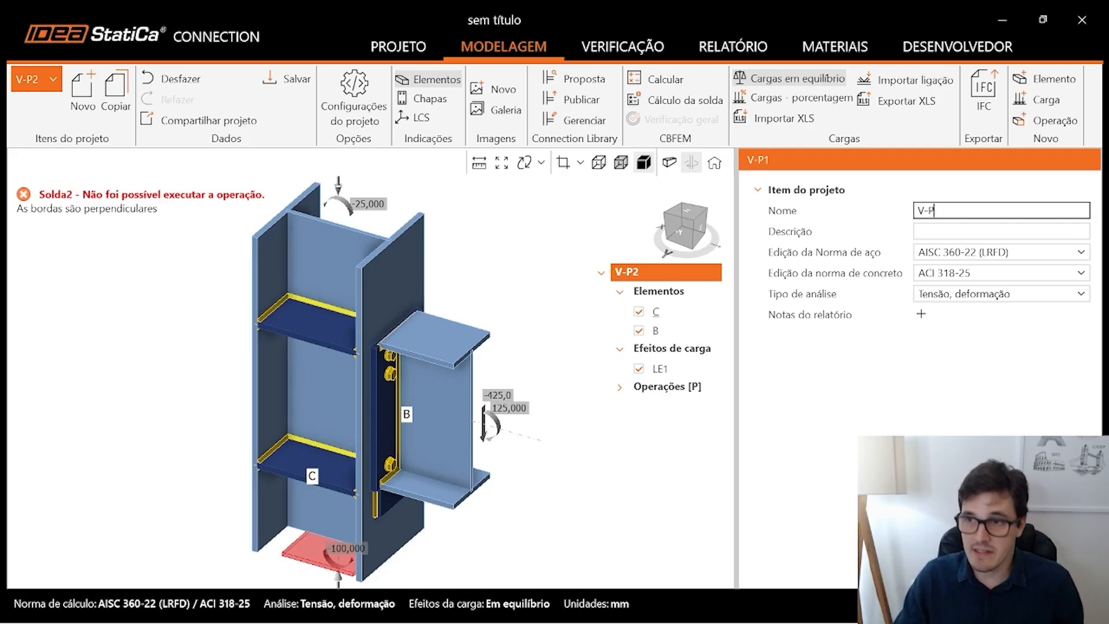
{"action": "key", "text": "Tab"}
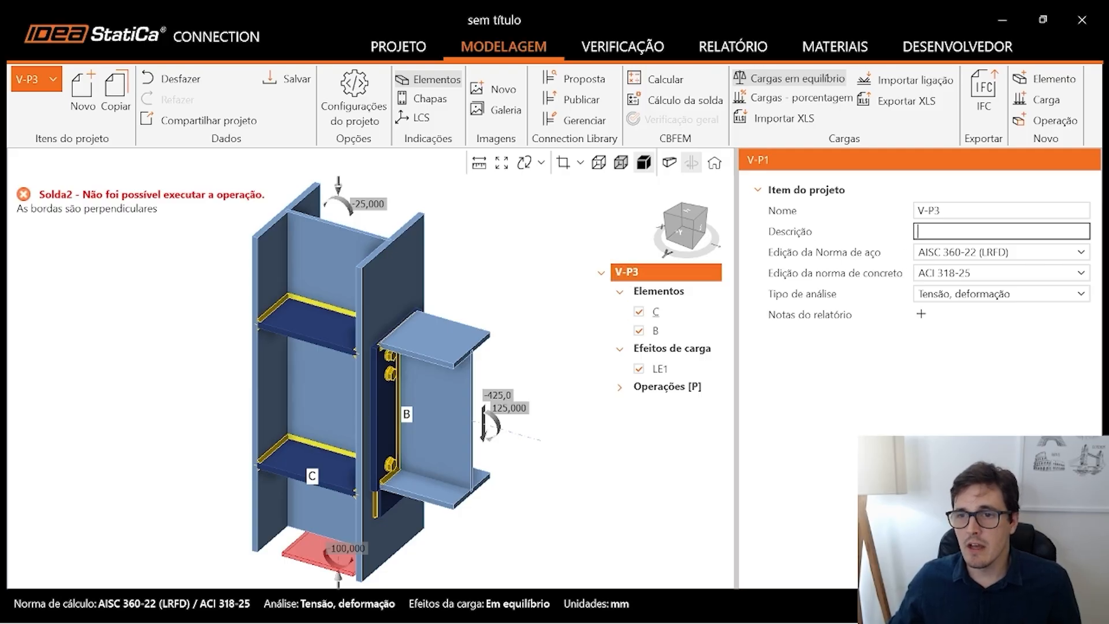
Make V-P the current project item and review its description.
{"action": "left_click", "coordinate": [47, 82]}
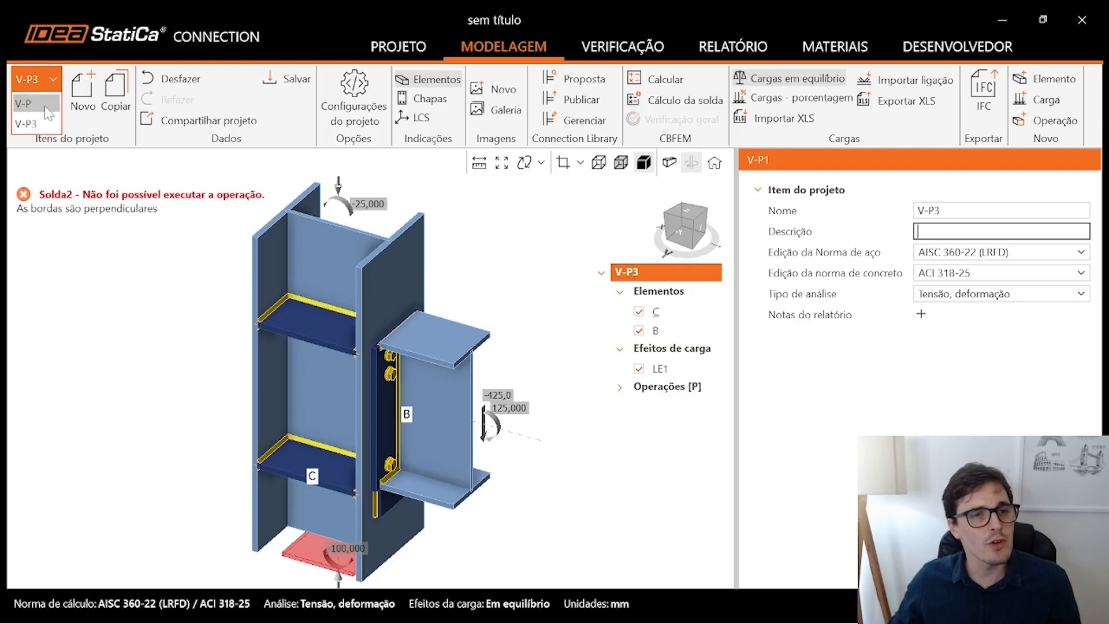
{"action": "left_click", "coordinate": [46, 107]}
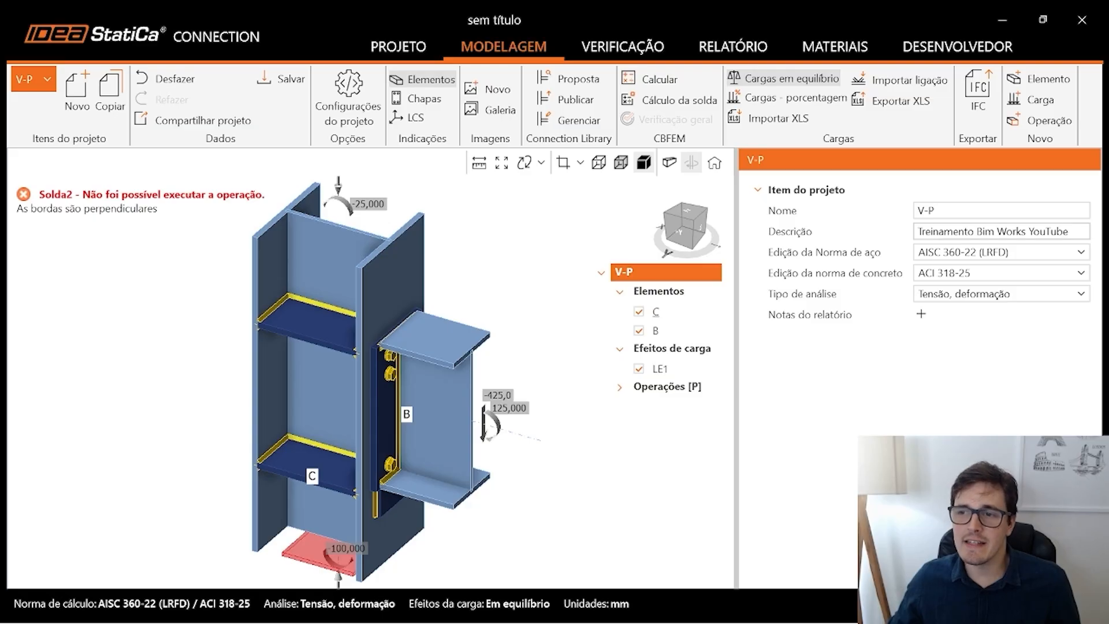
{"action": "left_click", "coordinate": [963, 232]}
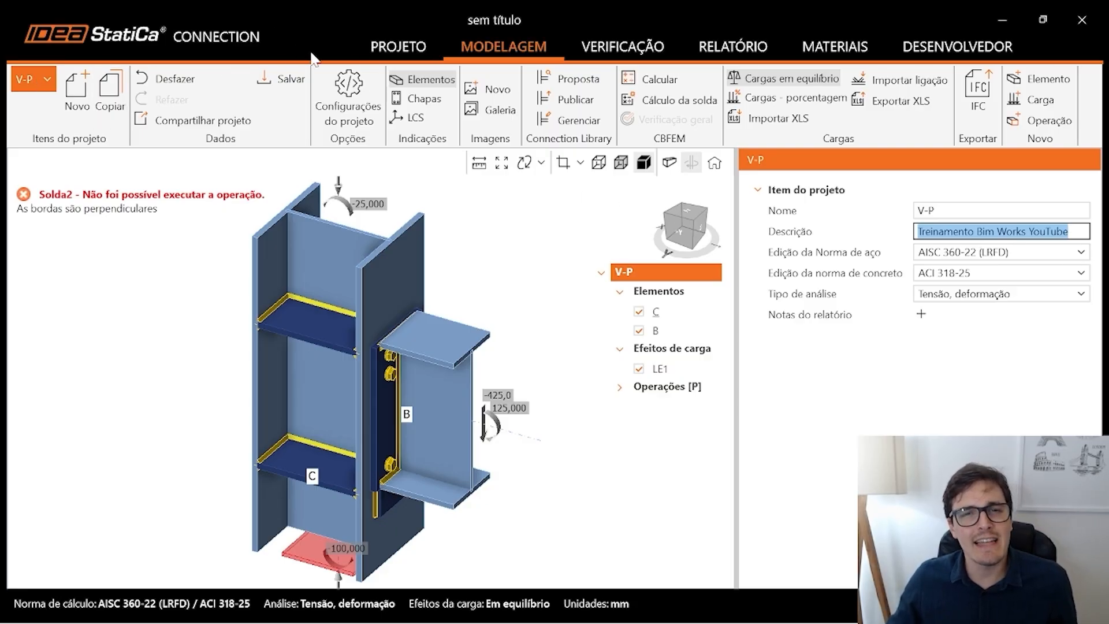
Delete the project item V-P3 from the project information, confirm the deletion, and return to the model.
{"action": "left_click", "coordinate": [416, 50]}
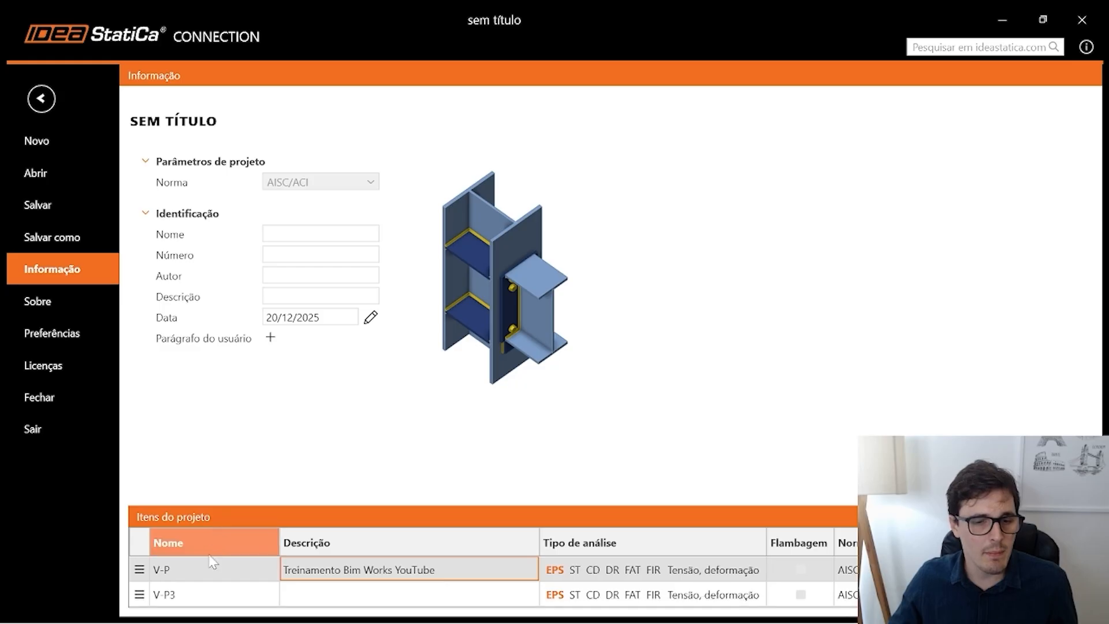
{"action": "double_click", "coordinate": [195, 586]}
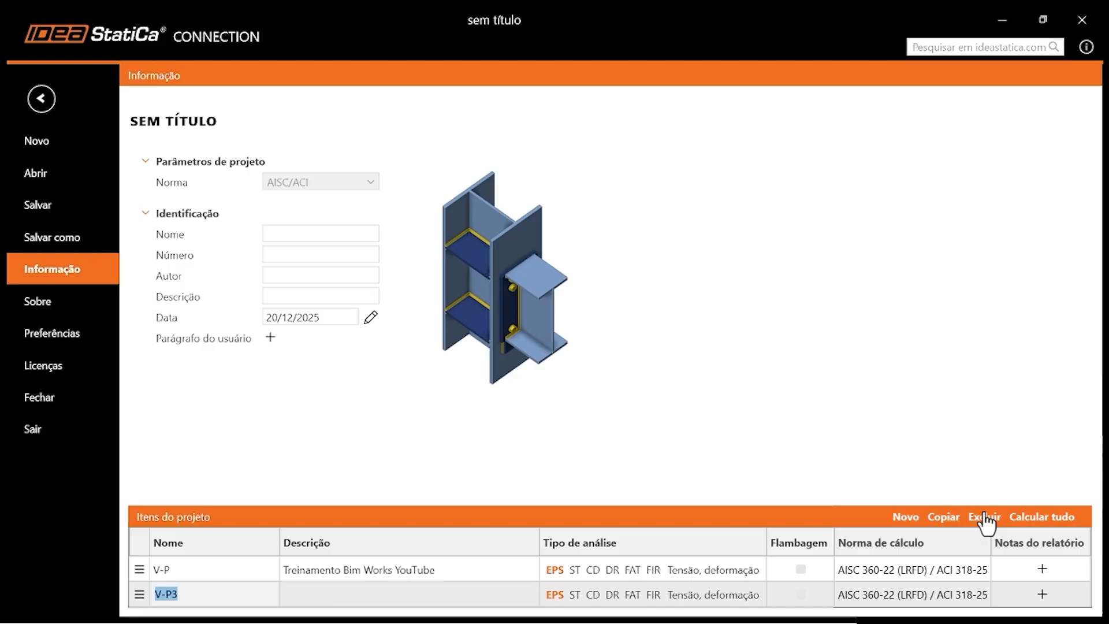
{"action": "left_click", "coordinate": [985, 516]}
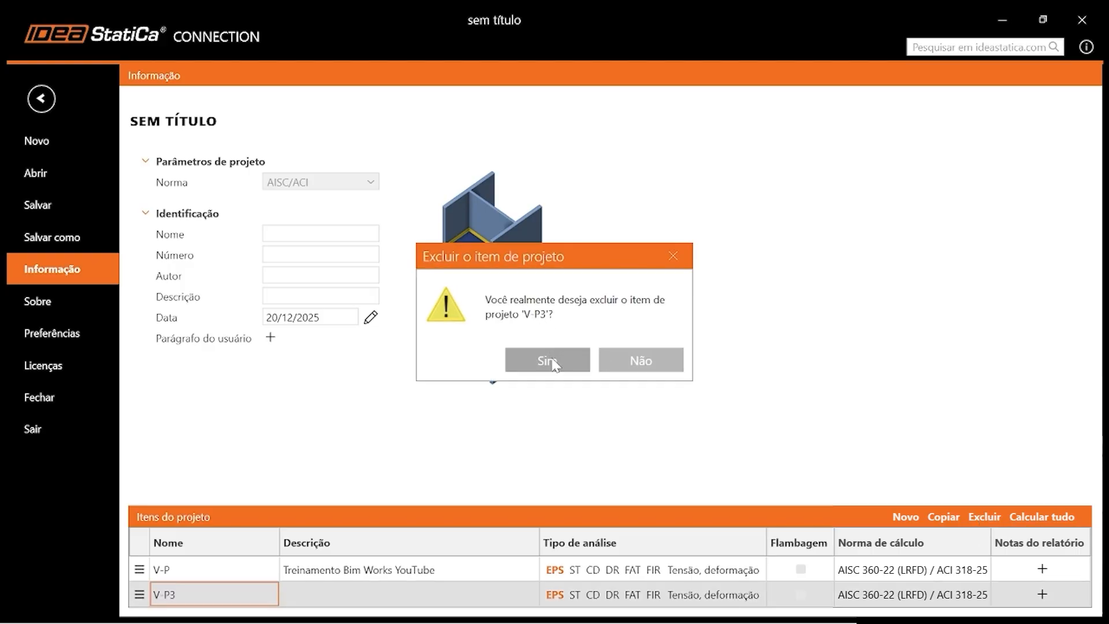
{"action": "left_click", "coordinate": [547, 360]}
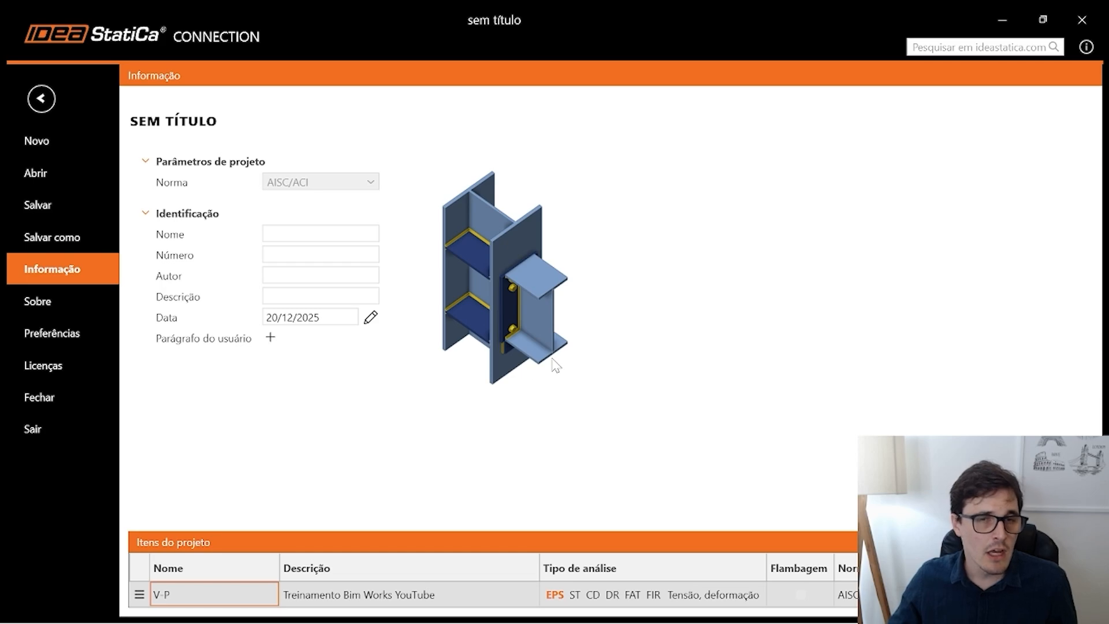
{"action": "left_click", "coordinate": [48, 98]}
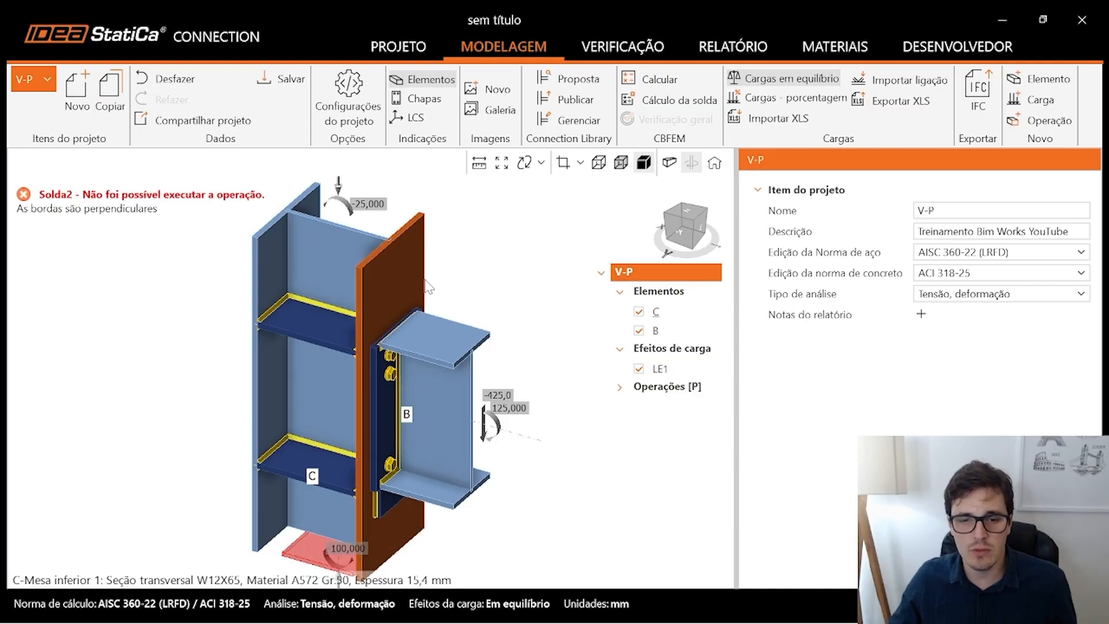
Start saving the project as a new IDEA file and browse to the courses (Cursos) folder.
{"action": "left_click", "coordinate": [388, 45]}
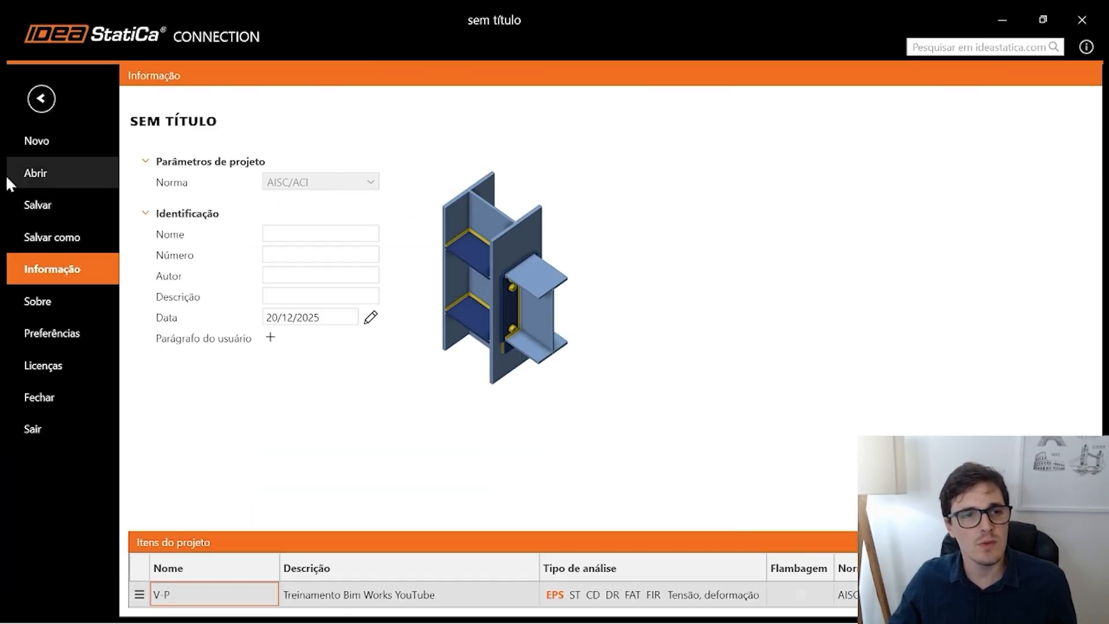
{"action": "left_click", "coordinate": [53, 234]}
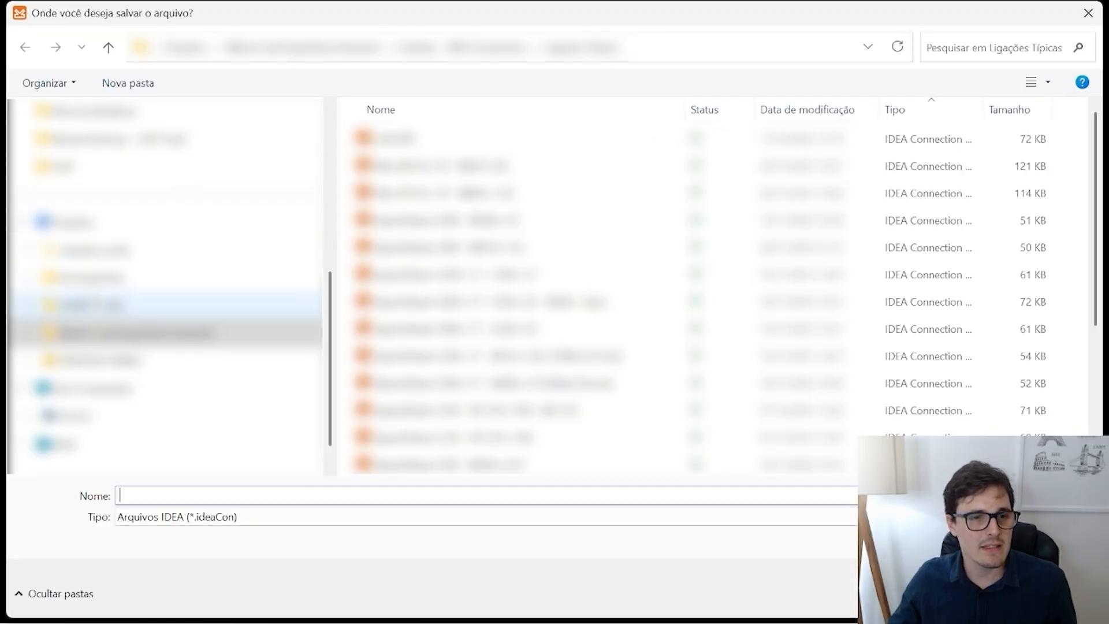
{"action": "left_click", "coordinate": [92, 304]}
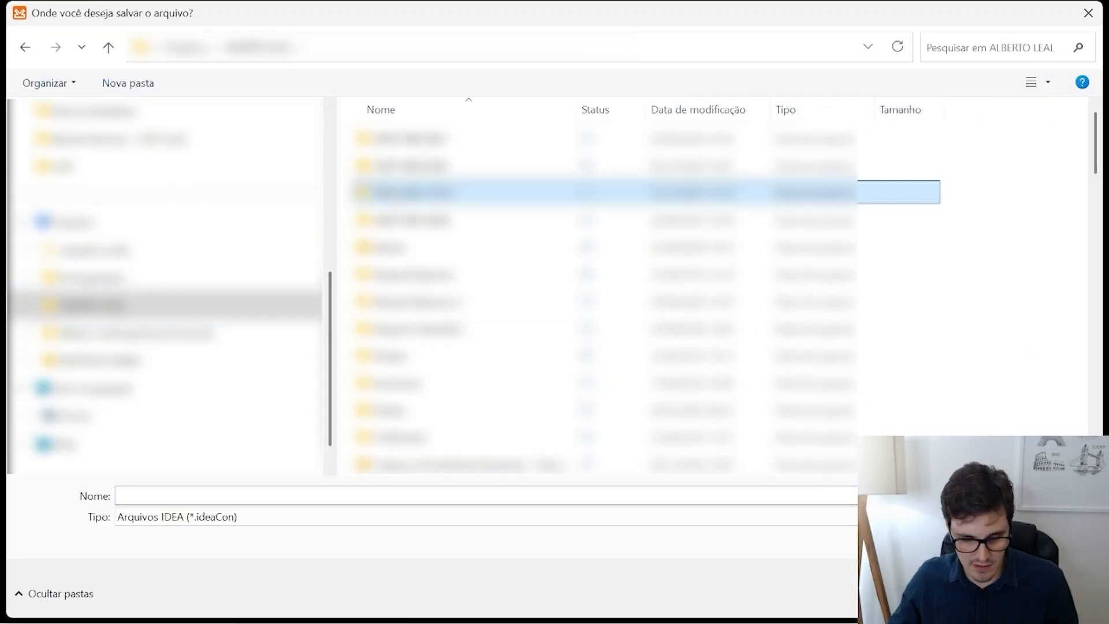
{"action": "left_click", "coordinate": [423, 219]}
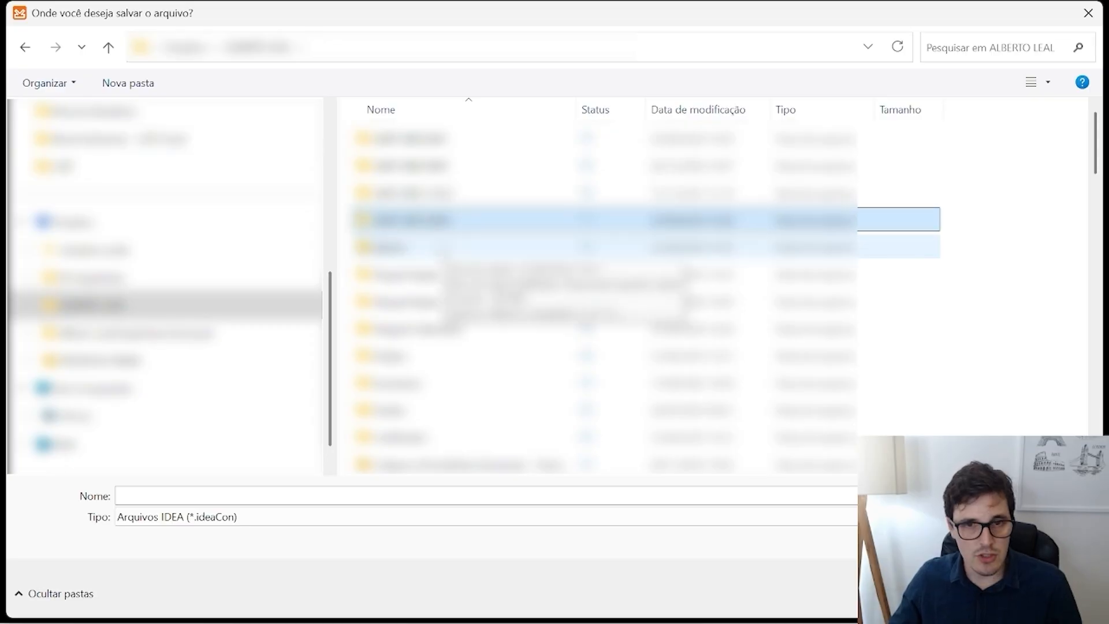
{"action": "key", "text": "t"}
{"action": "key", "text": "t"}
{"action": "key", "text": "t"}
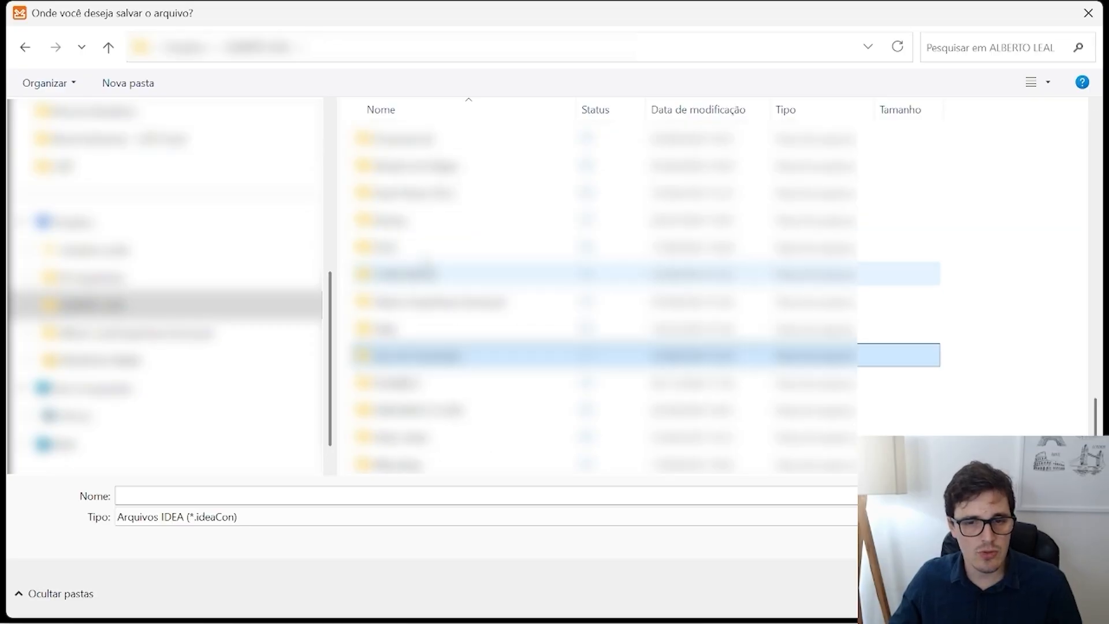
{"action": "left_click", "coordinate": [416, 222]}
{"action": "key", "text": "c"}
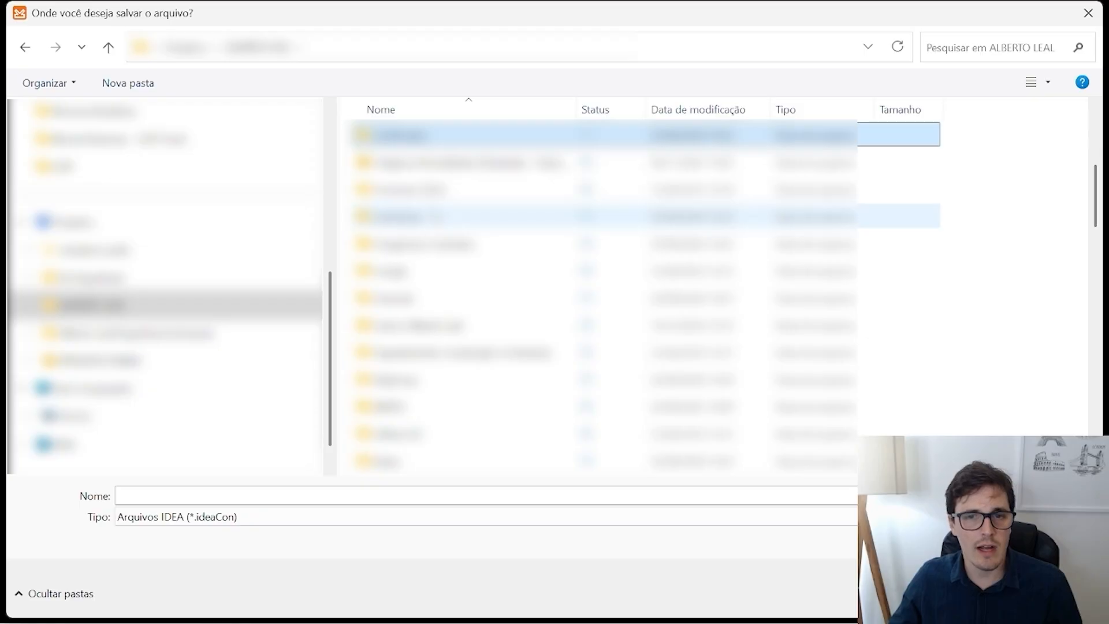
{"action": "double_click", "coordinate": [420, 321]}
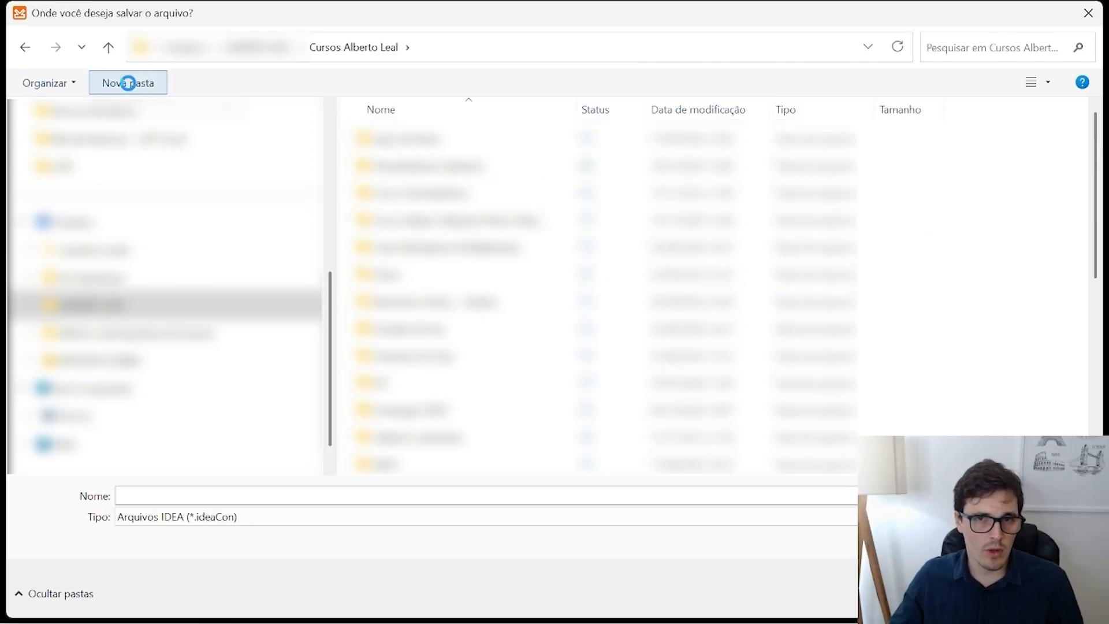
Create a folder named Bim Works inside the courses folder.
{"action": "left_click", "coordinate": [128, 82]}
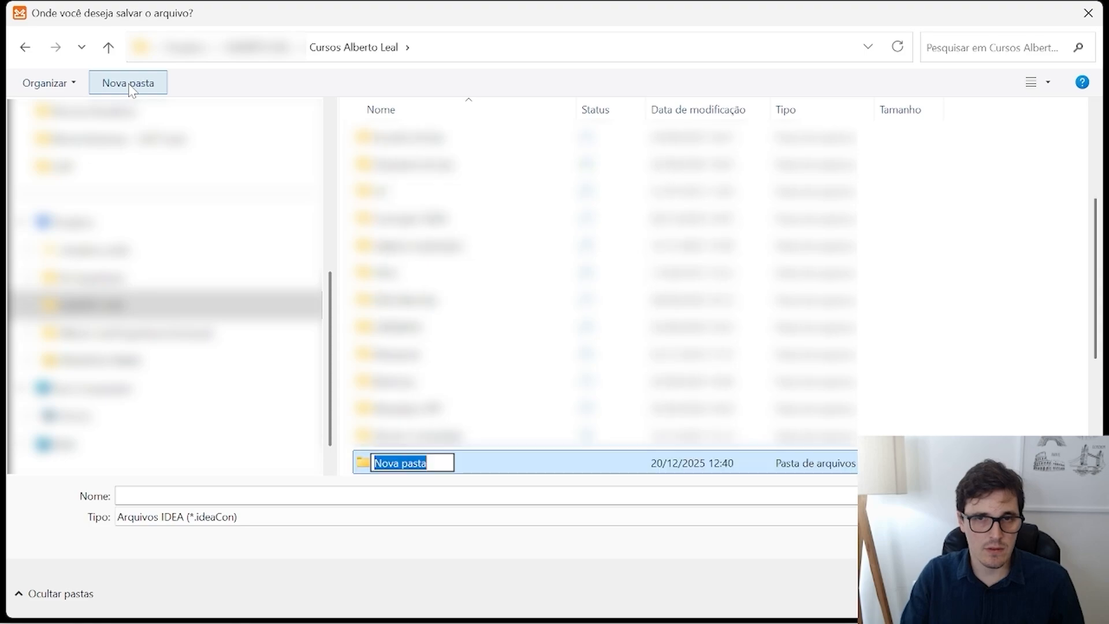
{"action": "type", "text": "Bim Wo"}
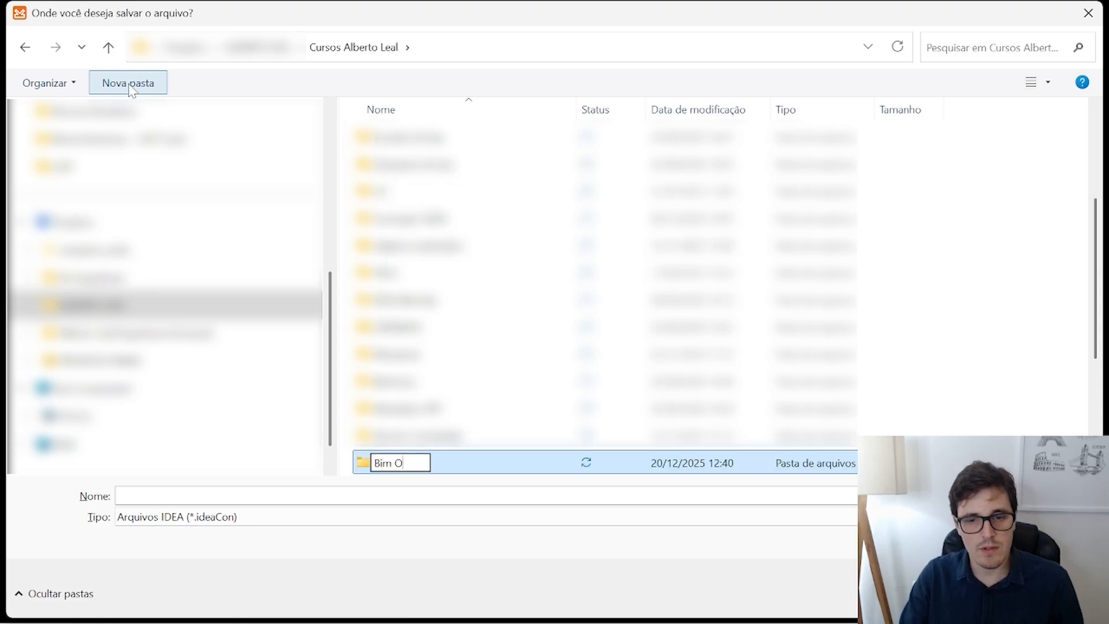
{"action": "type", "text": "rks"}
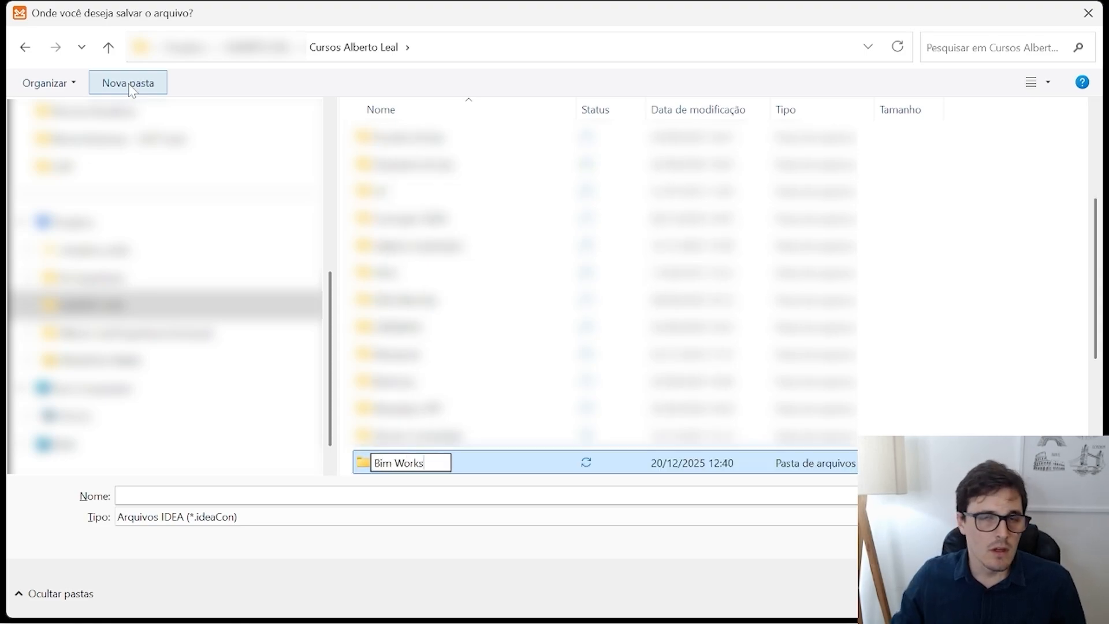
{"action": "left_click", "coordinate": [357, 498]}
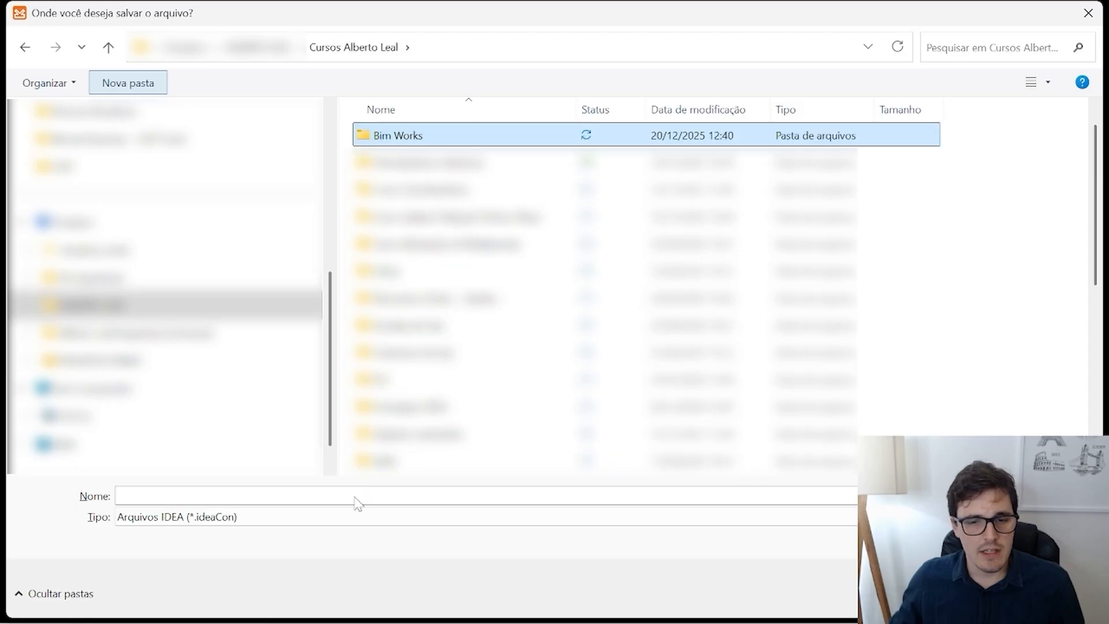
Save the project as Treinamento 1o Passo in the Bim Works folder.
{"action": "double_click", "coordinate": [393, 142]}
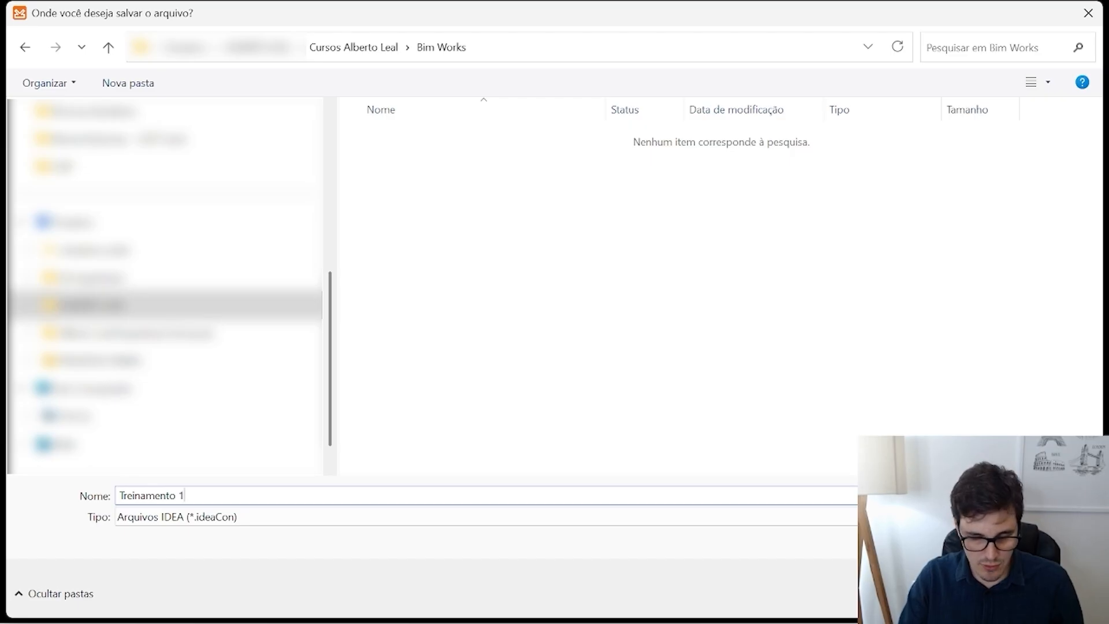
{"action": "type", "text": "so"}
{"action": "key", "text": "Return"}
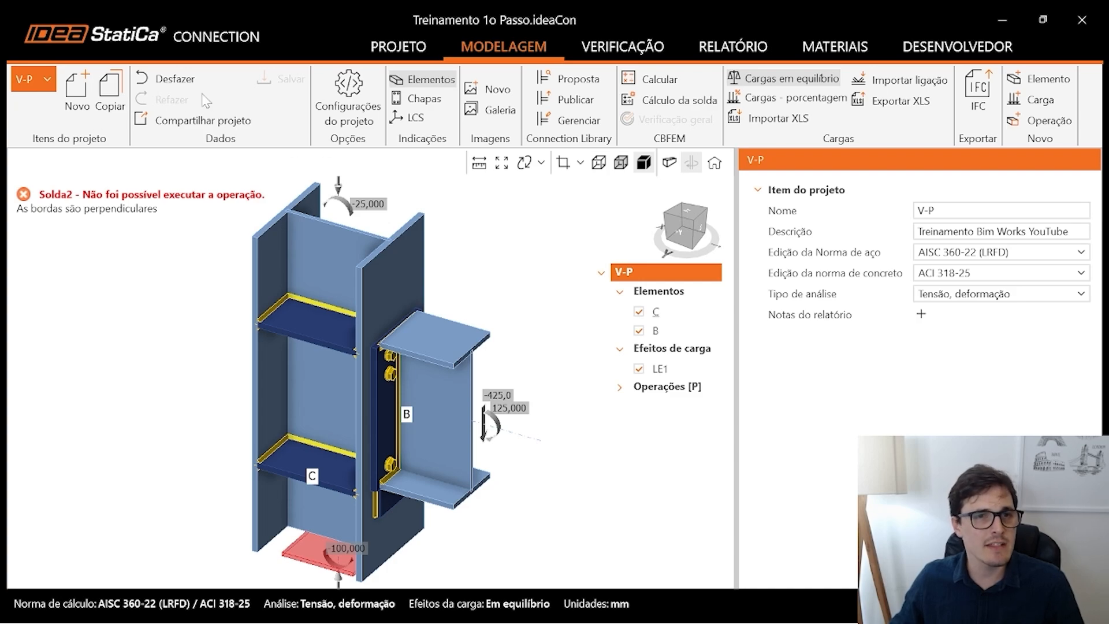
Review the project sharing options, including the Viewer link by e-mail, and close them without sending anything.
{"action": "left_click", "coordinate": [182, 127]}
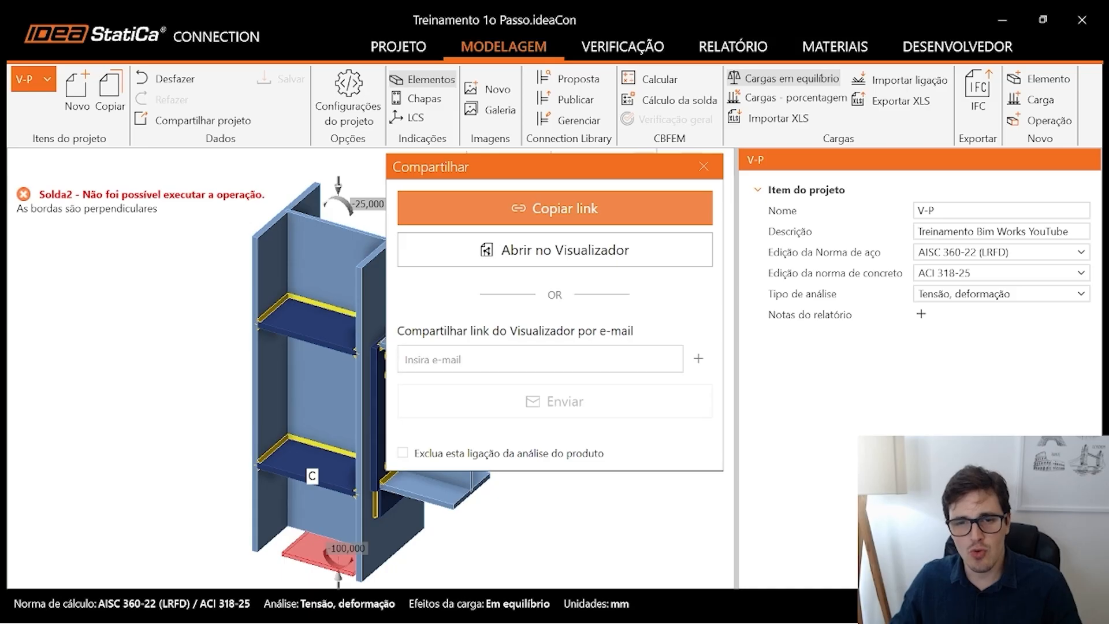
{"action": "left_click", "coordinate": [571, 358]}
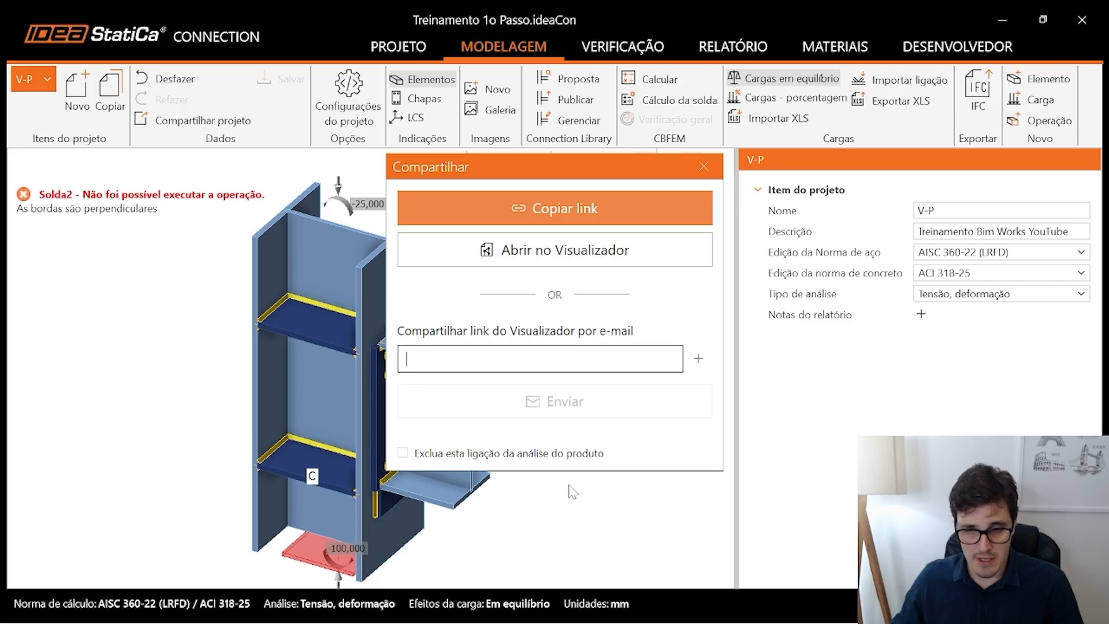
{"action": "left_click", "coordinate": [704, 166]}
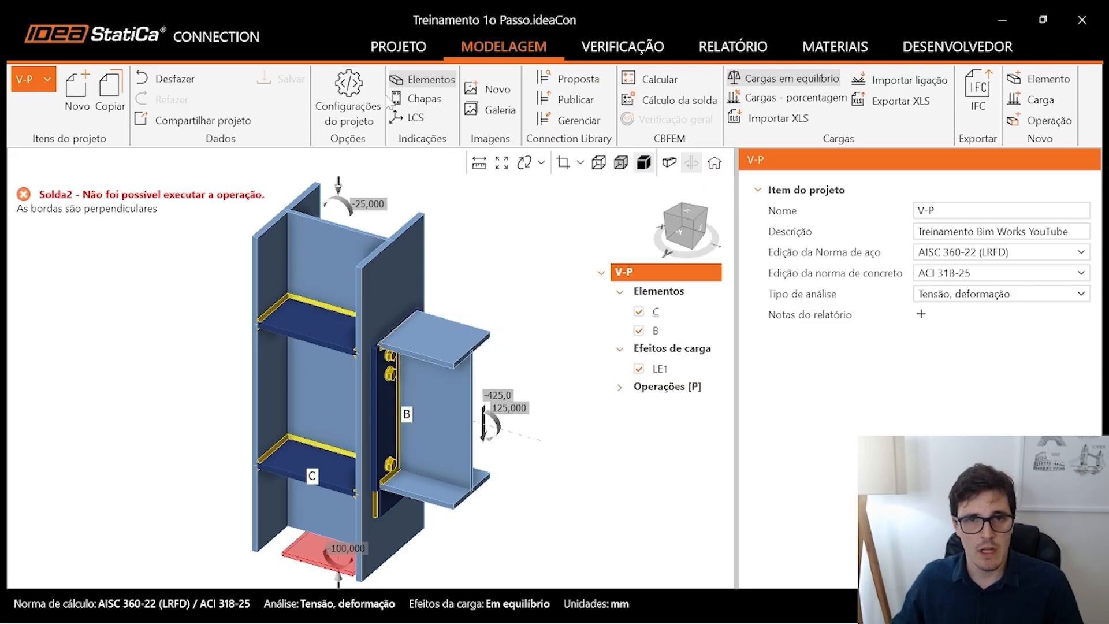
Review the project settings for checks, model, analysis and material defaults, and leave without saving changes.
{"action": "left_click", "coordinate": [353, 100]}
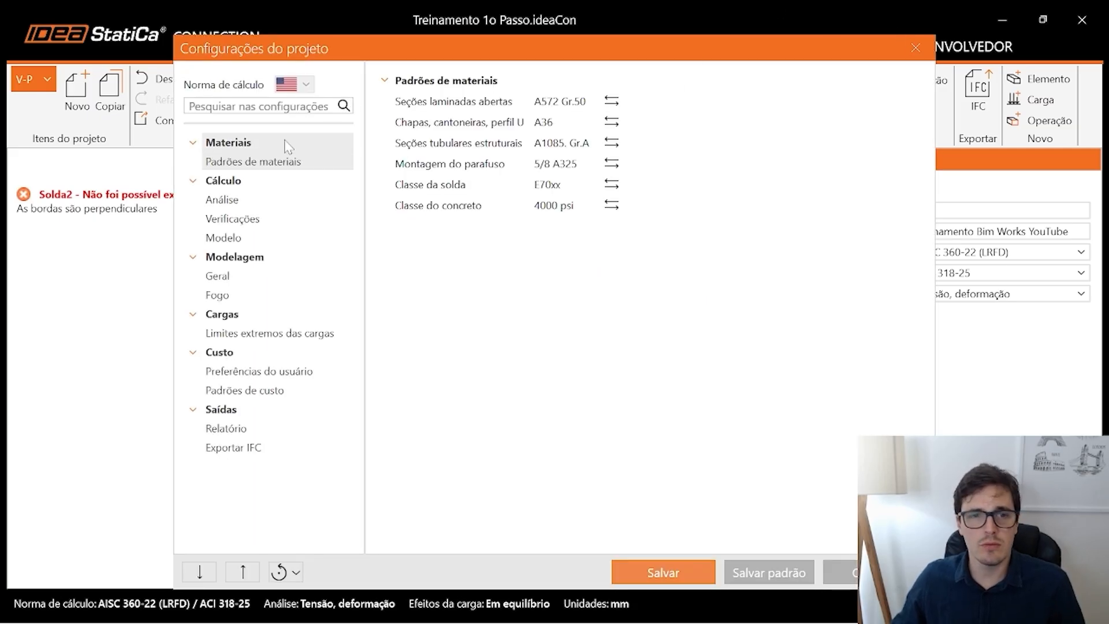
{"action": "left_click", "coordinate": [266, 219]}
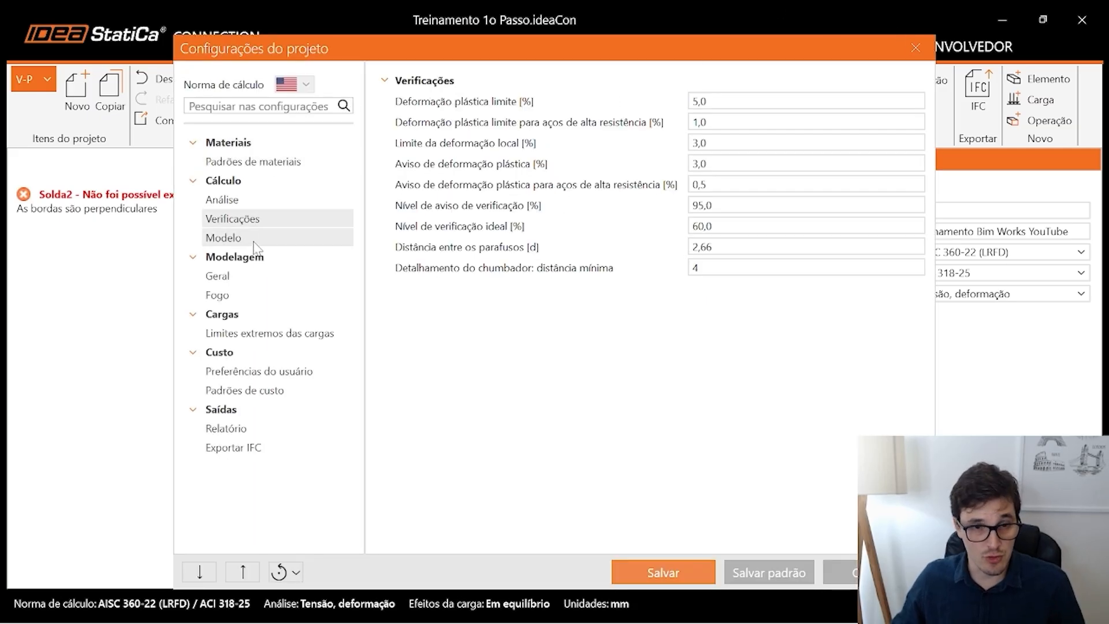
{"action": "left_click", "coordinate": [253, 241]}
{"action": "left_click", "coordinate": [253, 222]}
{"action": "left_click", "coordinate": [225, 202]}
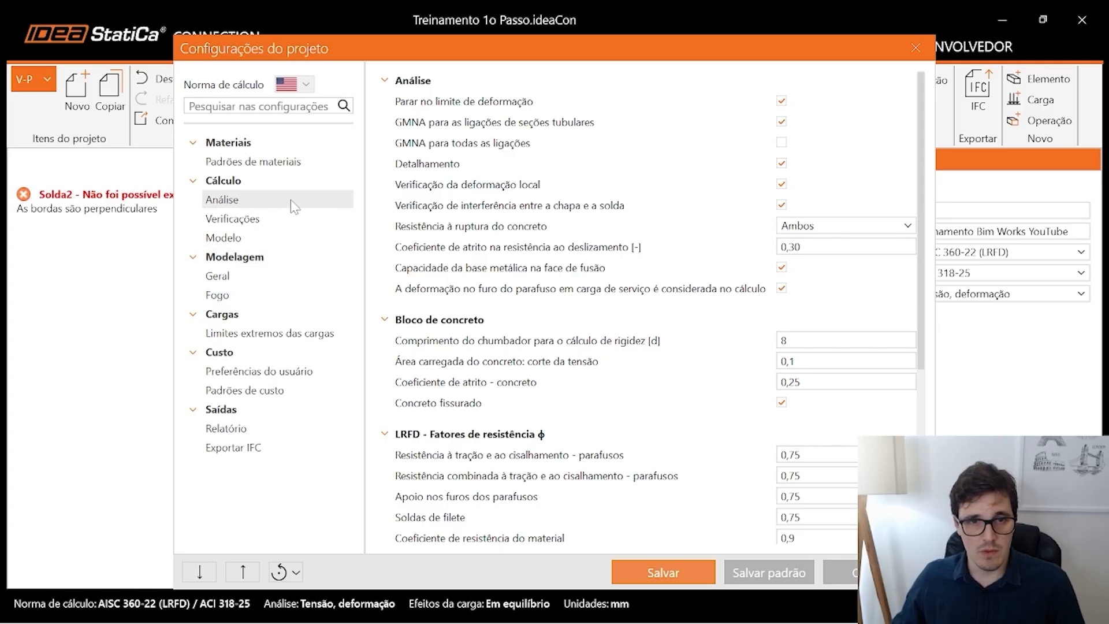
{"action": "left_click", "coordinate": [293, 165]}
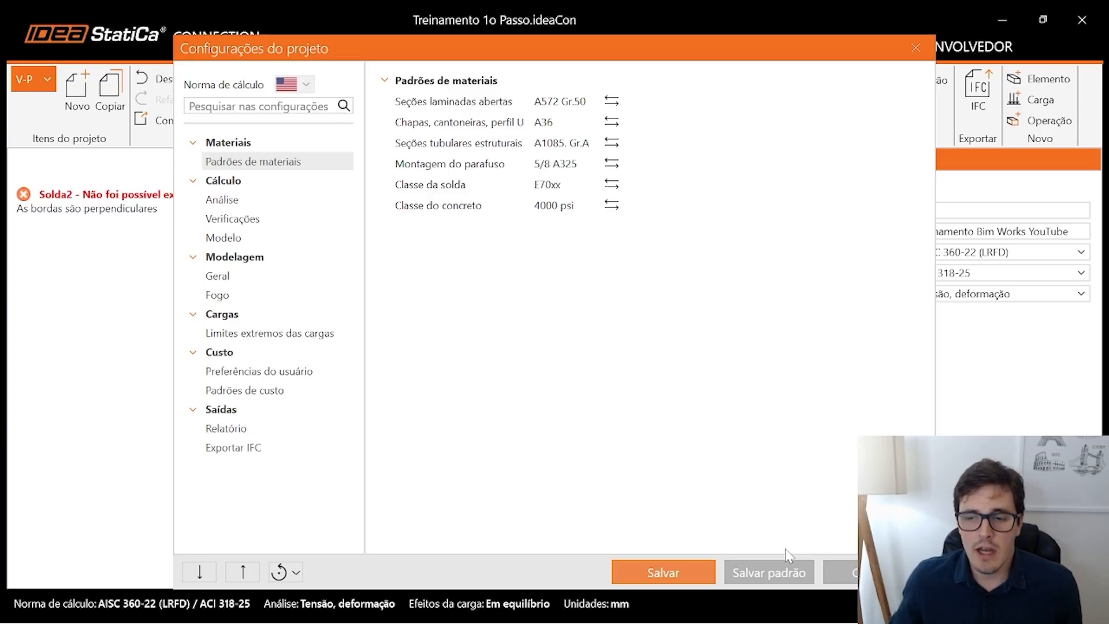
{"action": "left_click", "coordinate": [840, 572]}
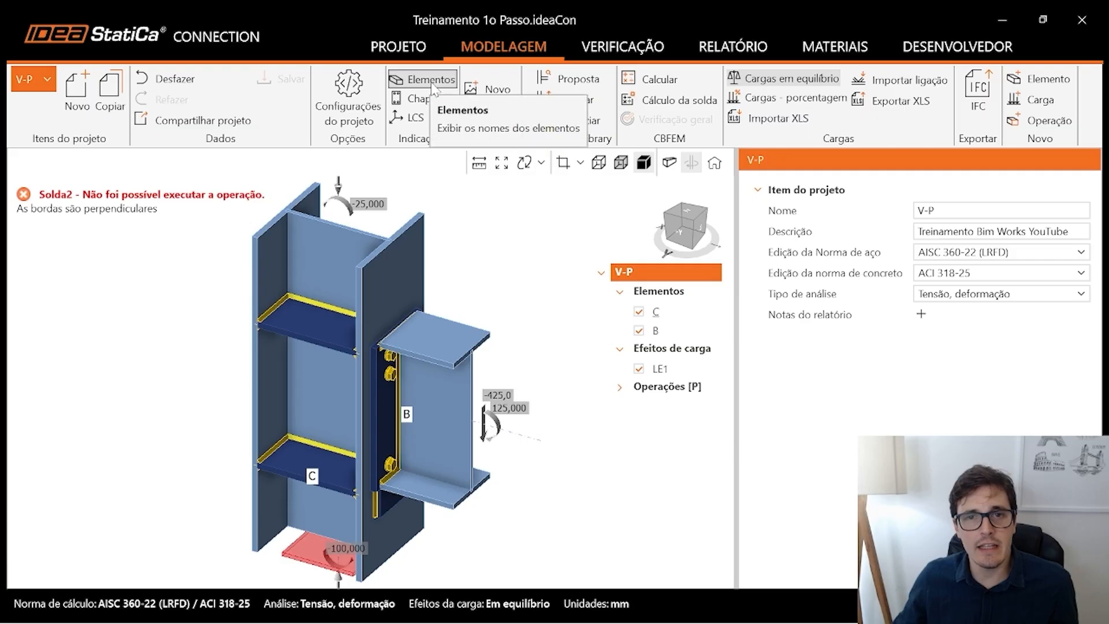
Toggle the element name labels off and back on, and look at the connection in side elevation.
{"action": "scroll", "coordinate": [416, 225], "scroll_direction": "down", "scroll_amount": 2}
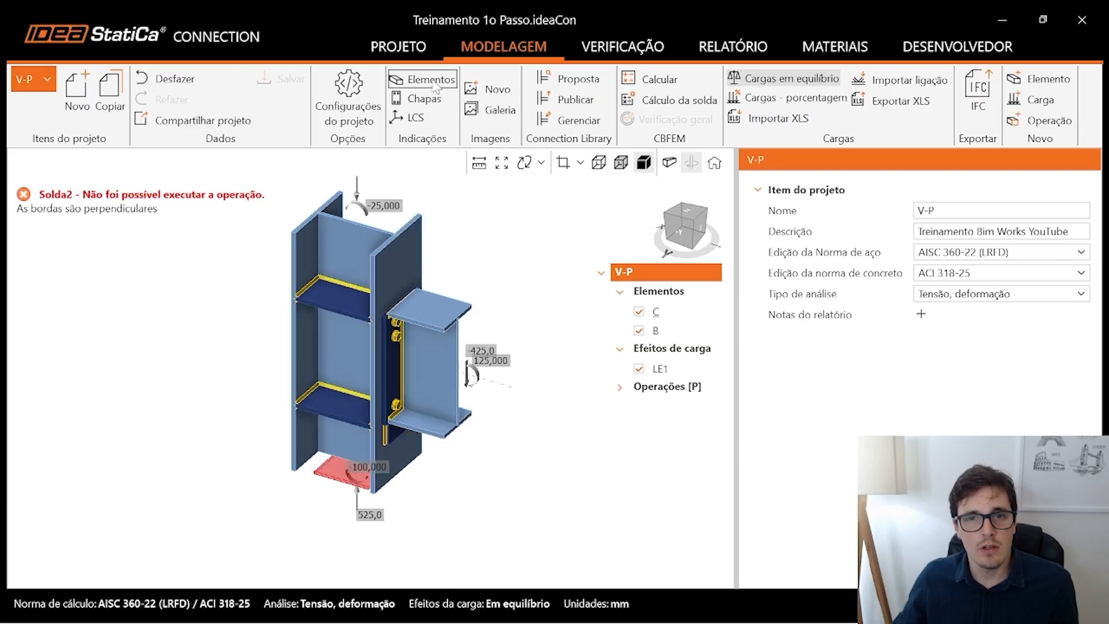
{"action": "left_click", "coordinate": [433, 81]}
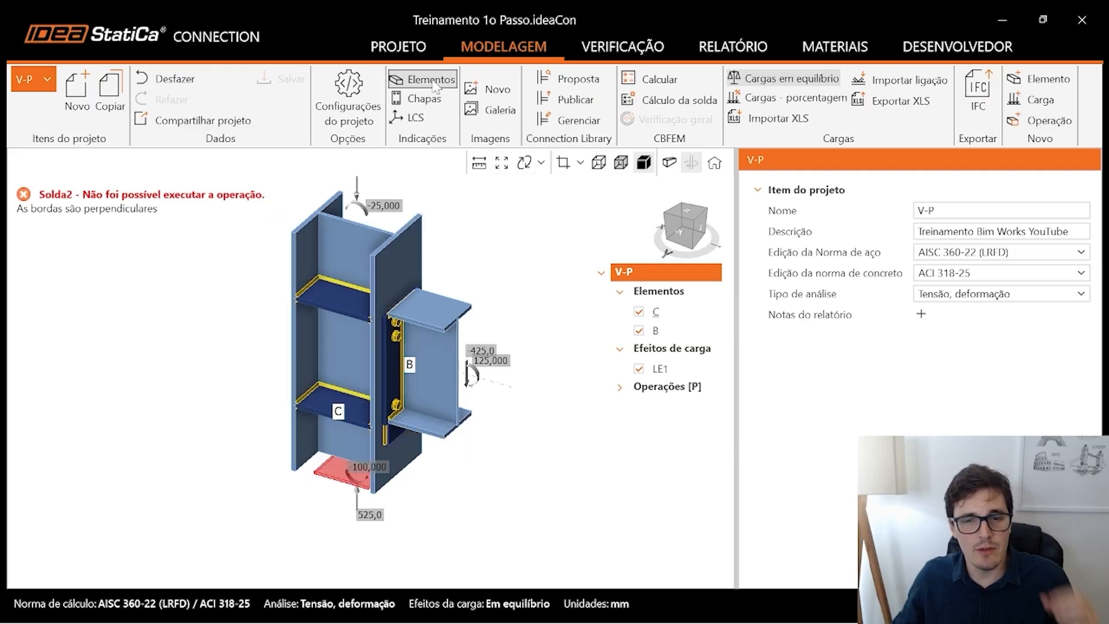
{"action": "left_click", "coordinate": [680, 231]}
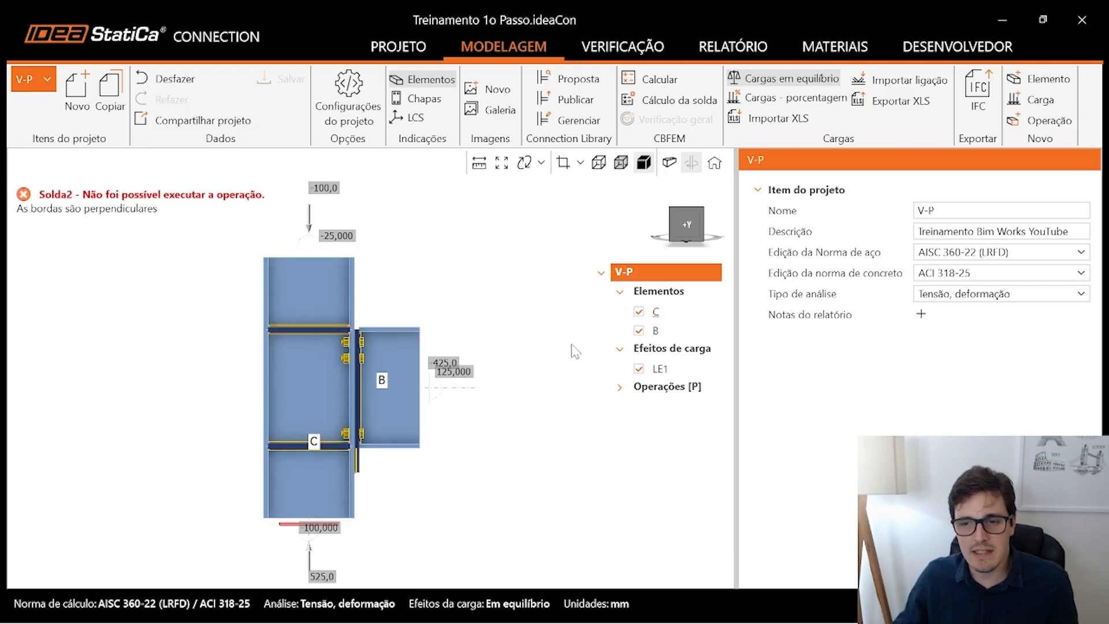
Rename the column element C as P1.
{"action": "left_click", "coordinate": [657, 312]}
{"action": "right_click", "coordinate": [659, 315]}
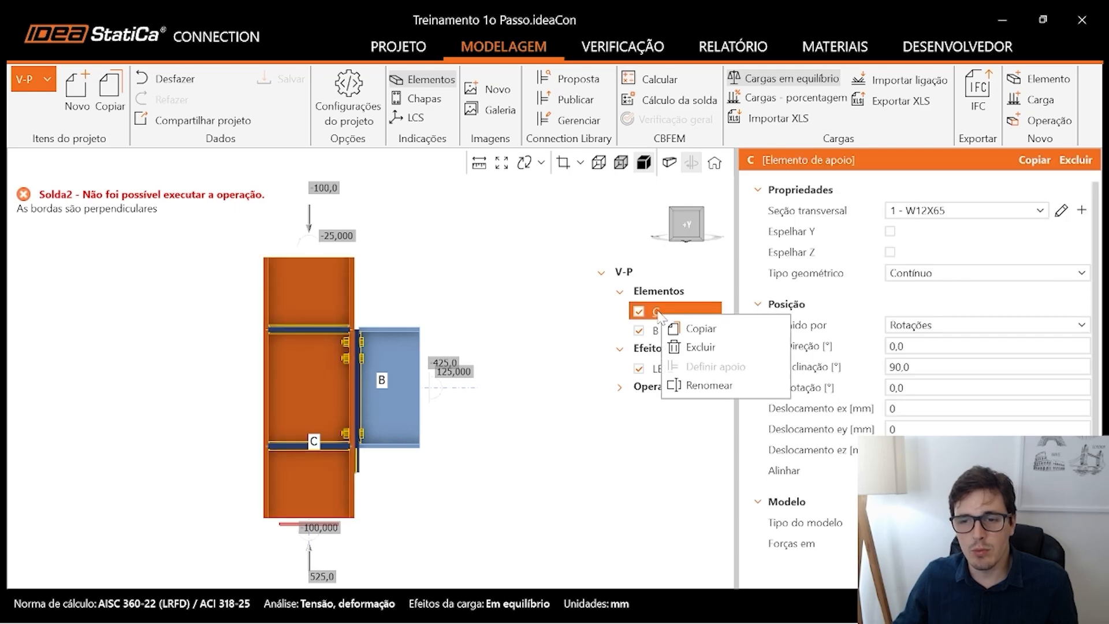
{"action": "left_click", "coordinate": [705, 385]}
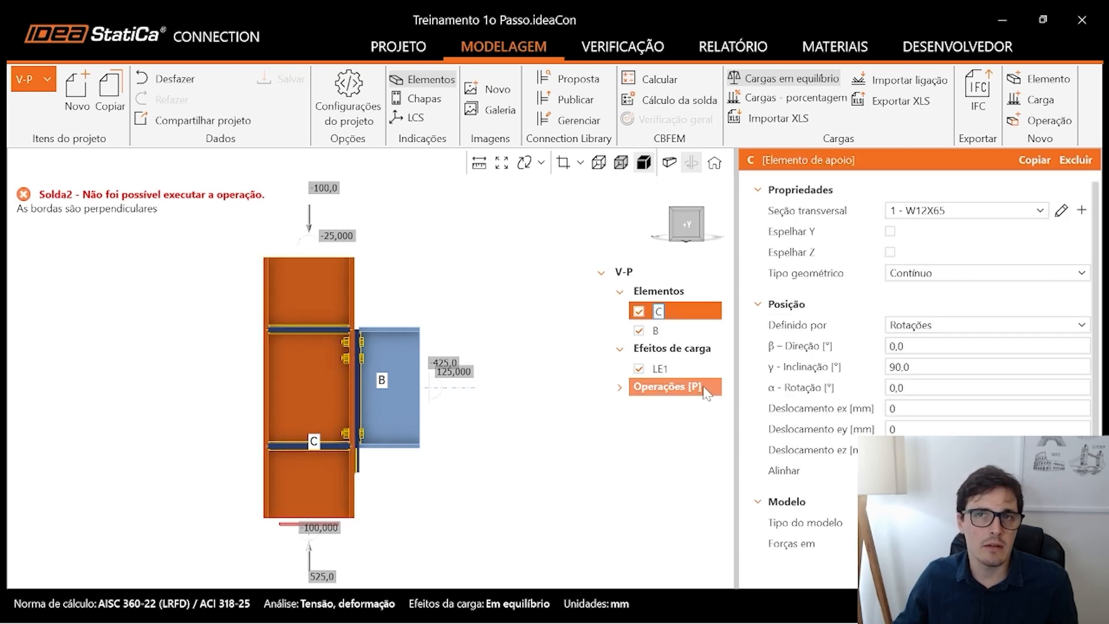
{"action": "key", "text": "BackSpace"}
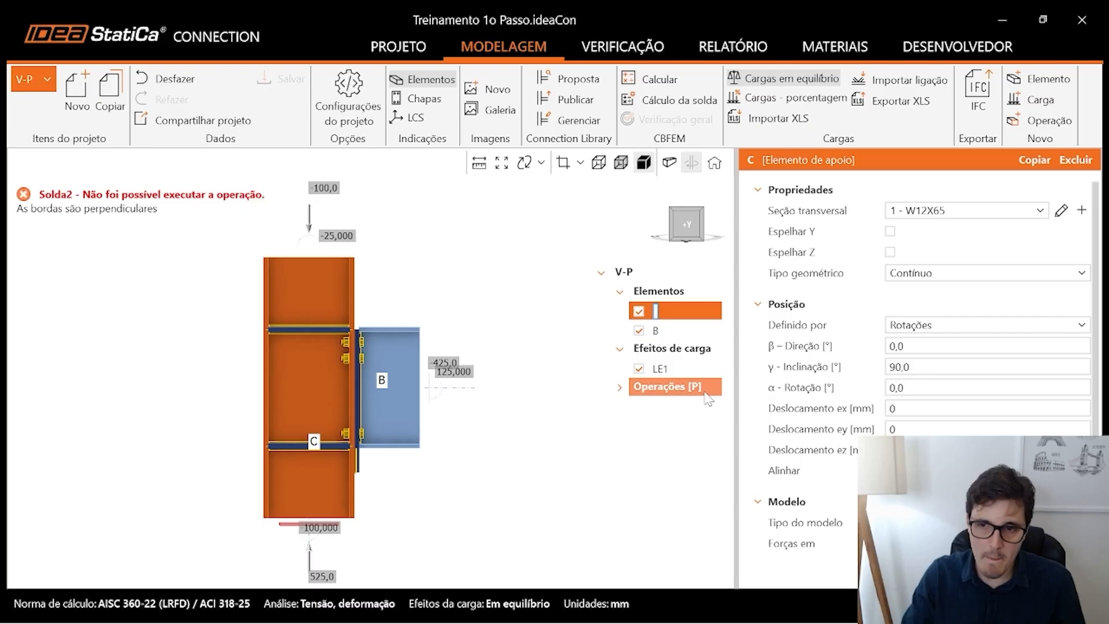
{"action": "type", "text": "P1"}
{"action": "key", "text": "Return"}
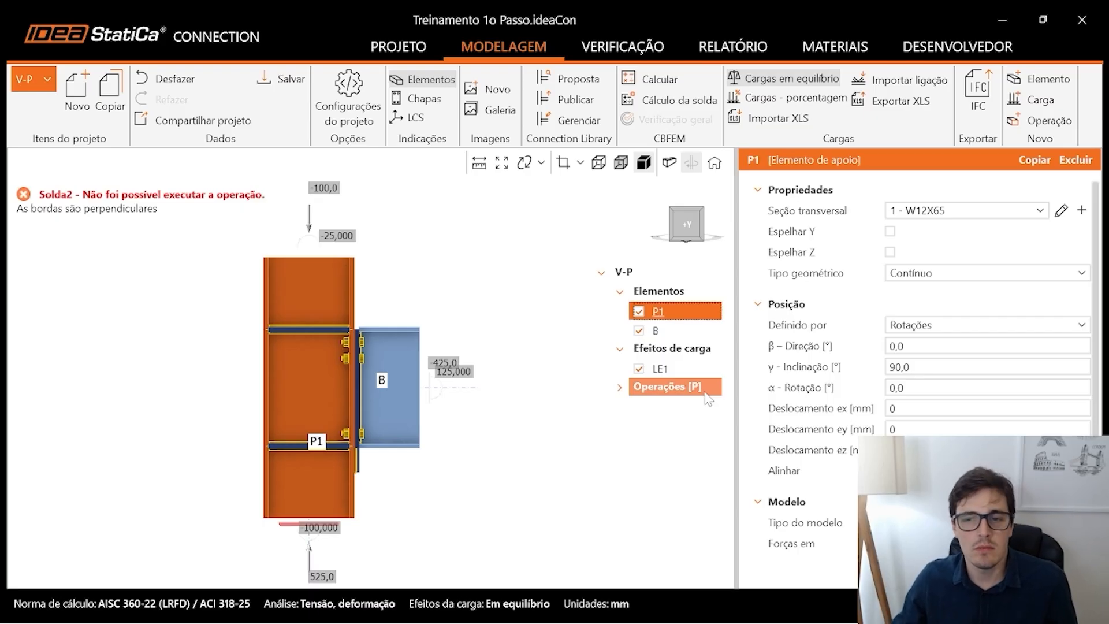
Rename the beam element B as V1.
{"action": "left_click", "coordinate": [659, 338]}
{"action": "right_click", "coordinate": [659, 337]}
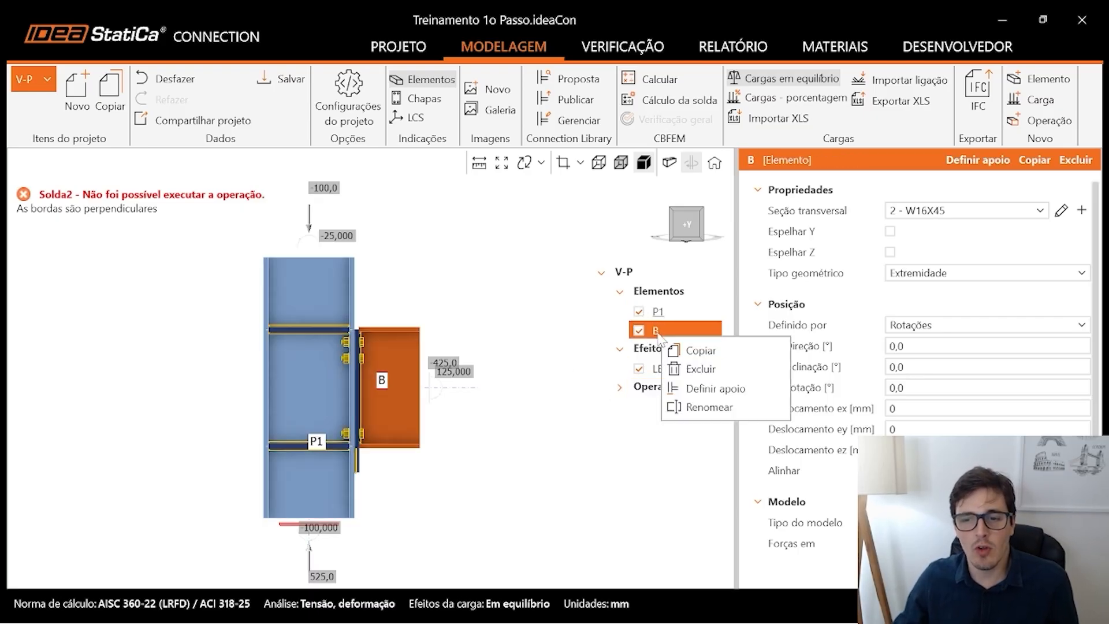
{"action": "left_click", "coordinate": [705, 407]}
{"action": "type", "text": "V1"}
{"action": "key", "text": "Return"}
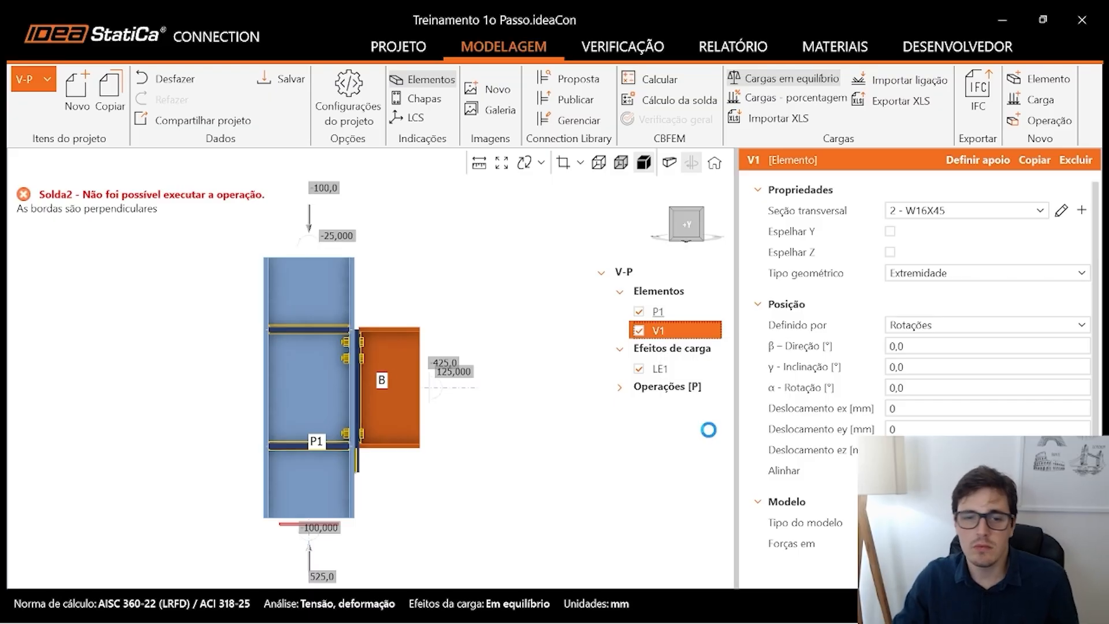
Show the plate name labels and examine the upper flange, web and lower flange of beam V1.
{"action": "right_click_drag", "start_coordinate": [407, 386], "coordinate": [378, 412]}
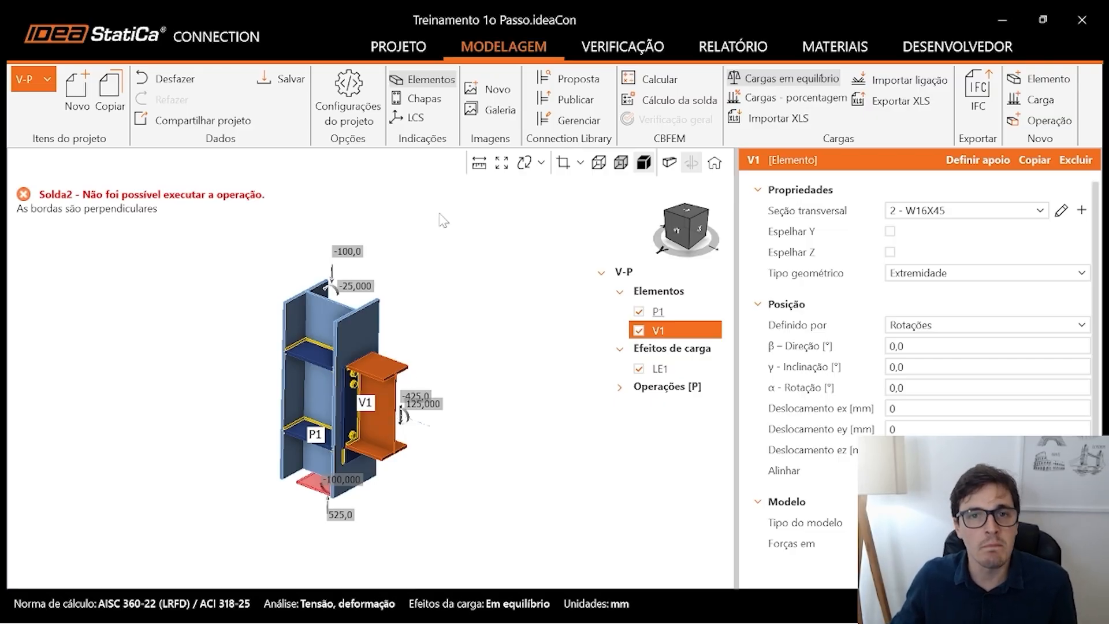
{"action": "left_click", "coordinate": [432, 106]}
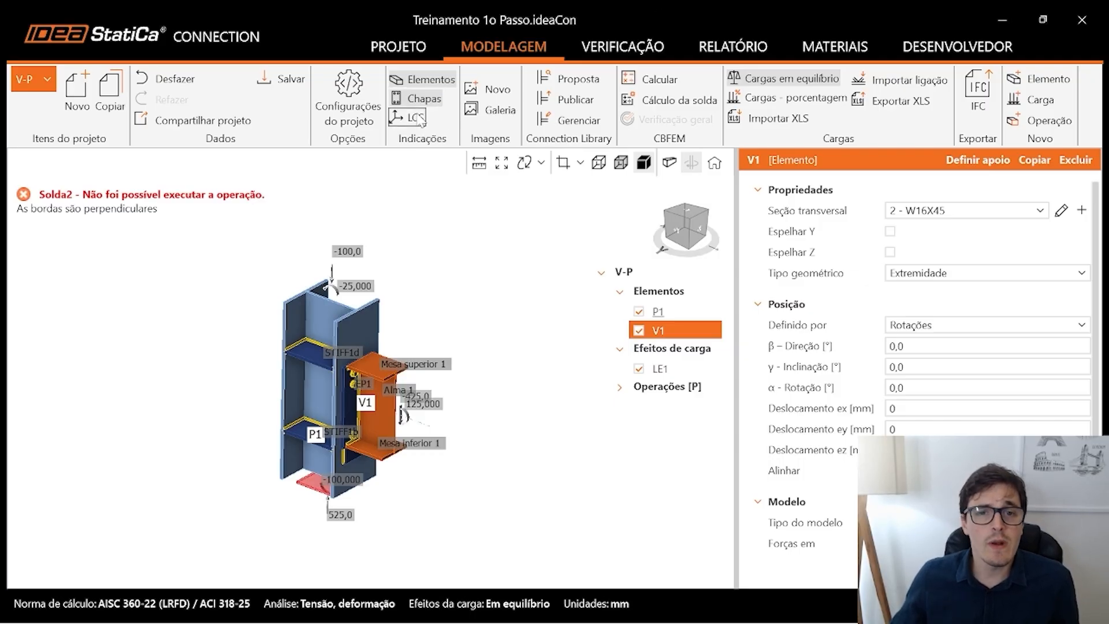
{"action": "scroll", "coordinate": [330, 374], "scroll_direction": "up", "scroll_amount": 5}
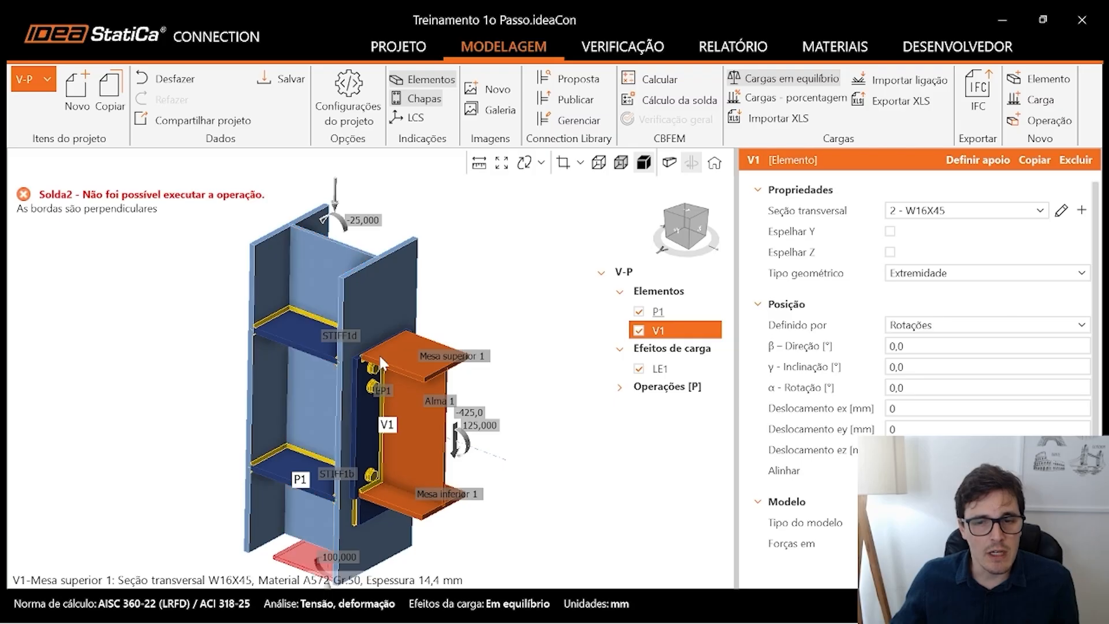
{"action": "middle_click_drag", "start_coordinate": [482, 345], "coordinate": [450, 314]}
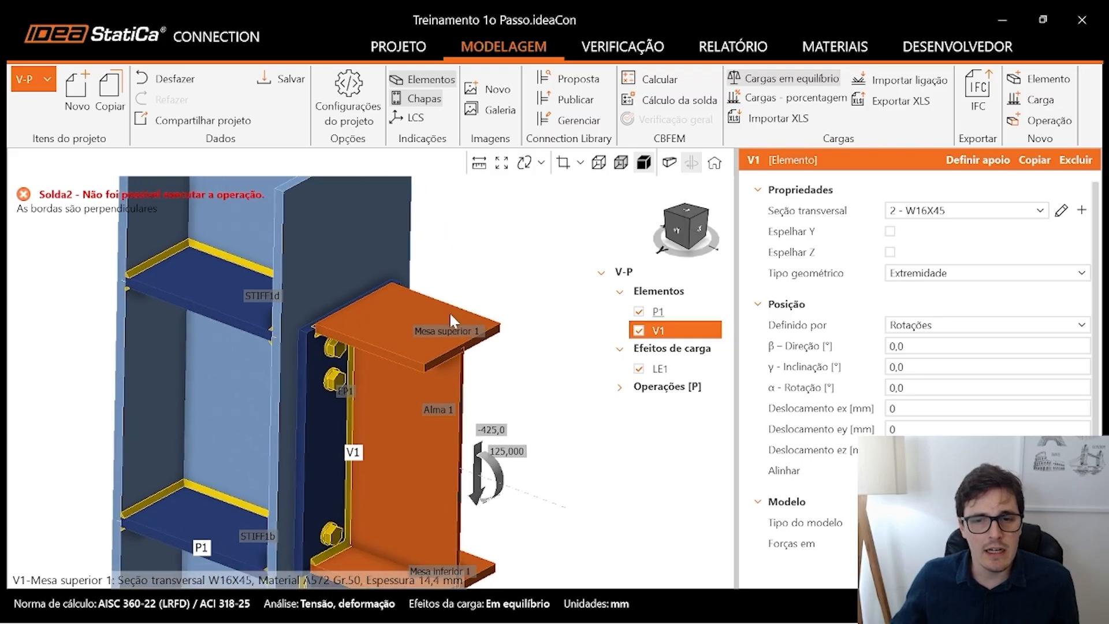
{"action": "scroll", "coordinate": [432, 312], "scroll_direction": "up", "scroll_amount": 2}
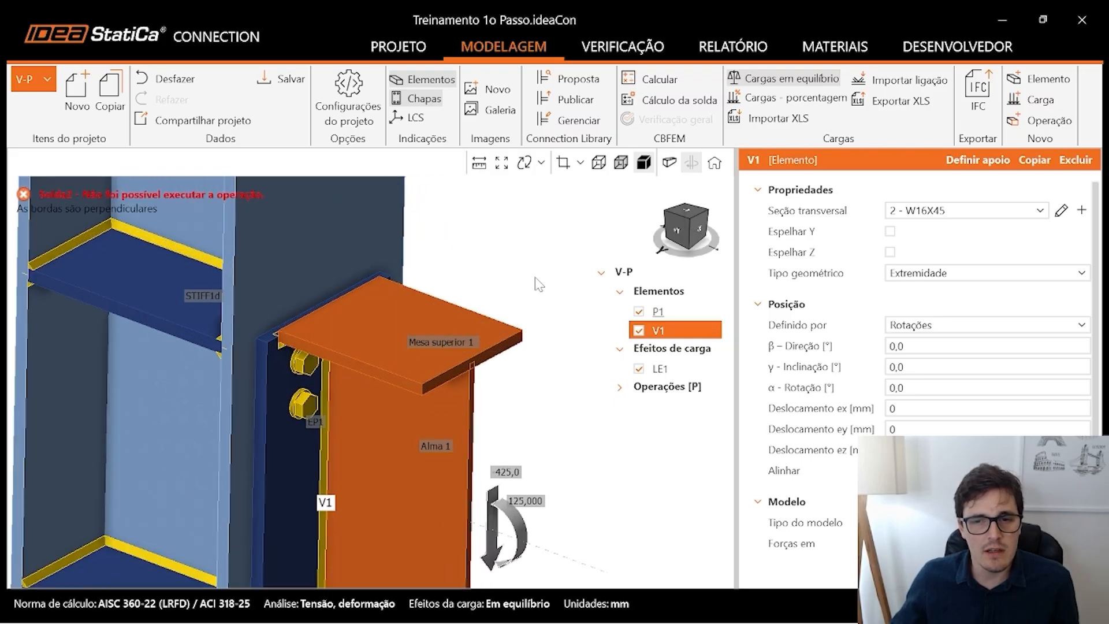
{"action": "scroll", "coordinate": [520, 278], "scroll_direction": "down", "scroll_amount": 2}
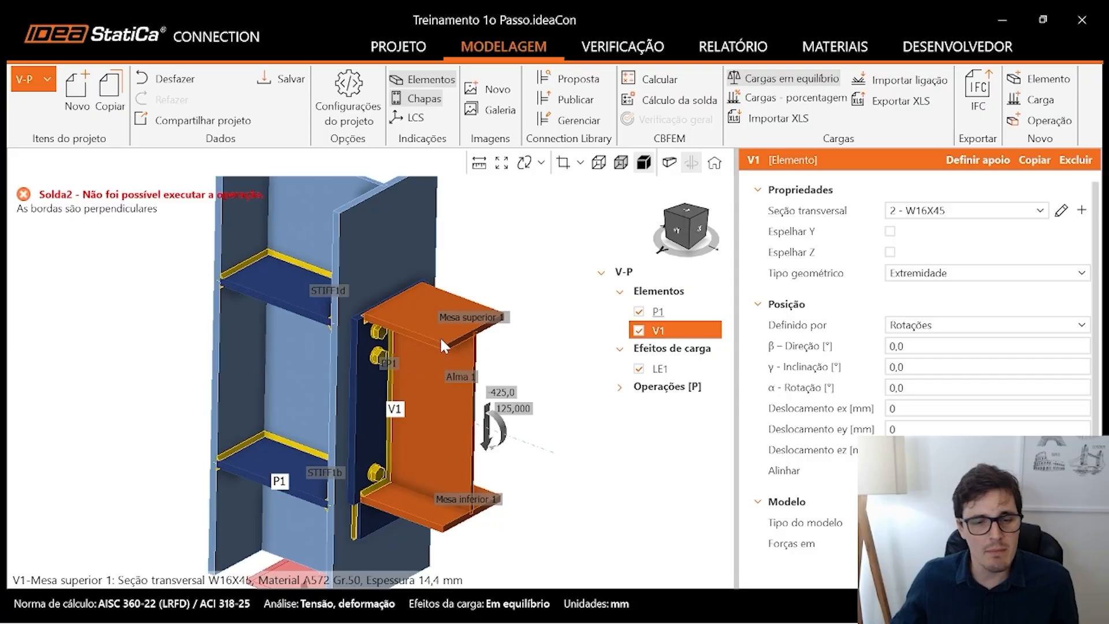
{"action": "scroll", "coordinate": [463, 320], "scroll_direction": "up", "scroll_amount": 5}
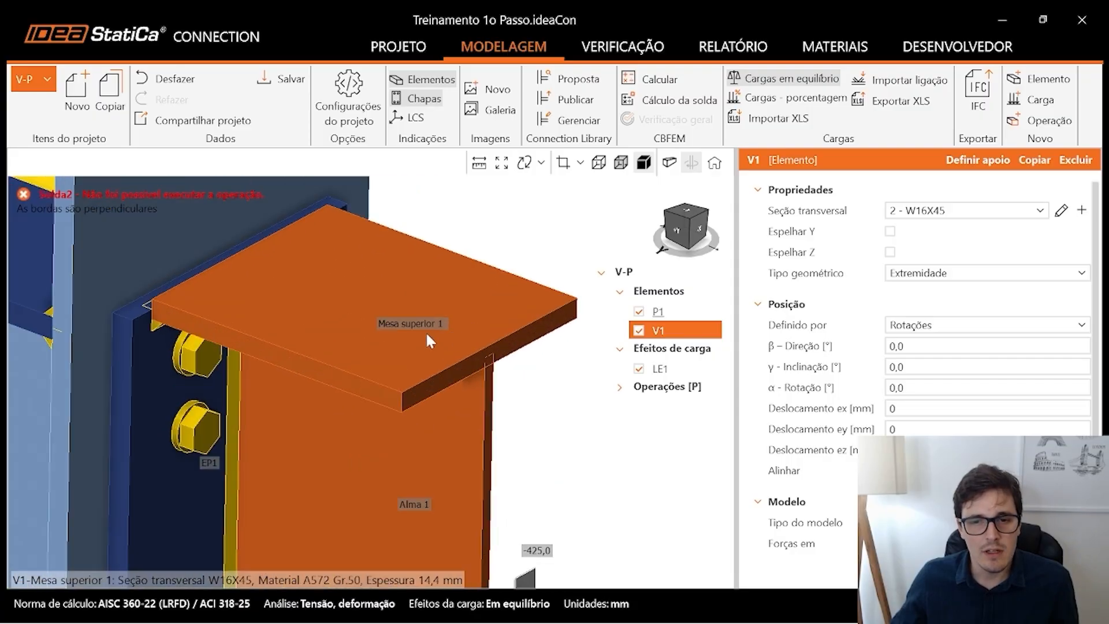
{"action": "scroll", "coordinate": [418, 317], "scroll_direction": "down", "scroll_amount": 3}
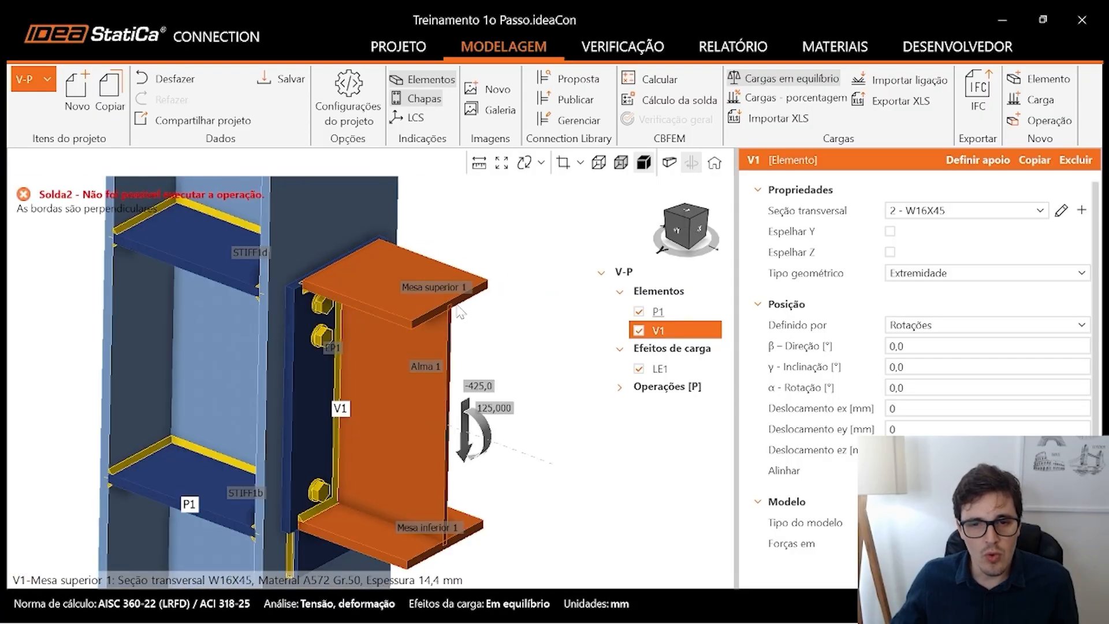
{"action": "scroll", "coordinate": [428, 370], "scroll_direction": "up", "scroll_amount": 3}
{"action": "scroll", "coordinate": [412, 362], "scroll_direction": "down", "scroll_amount": 3}
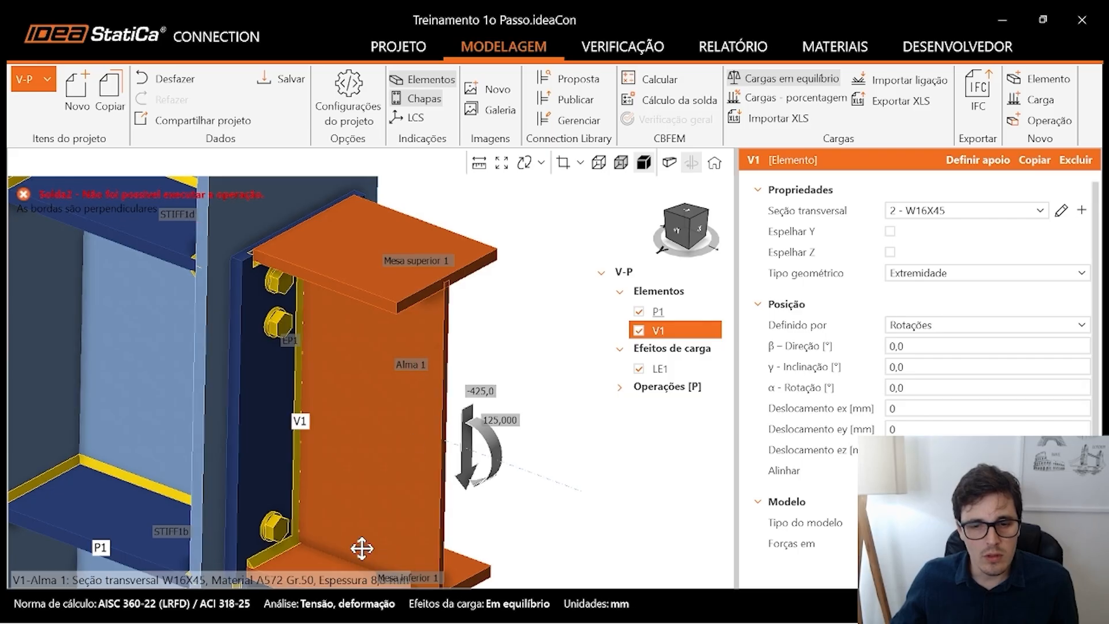
{"action": "middle_click_drag", "start_coordinate": [362, 547], "coordinate": [433, 340]}
{"action": "scroll", "coordinate": [459, 375], "scroll_direction": "up", "scroll_amount": 3}
{"action": "scroll", "coordinate": [470, 377], "scroll_direction": "down", "scroll_amount": 3}
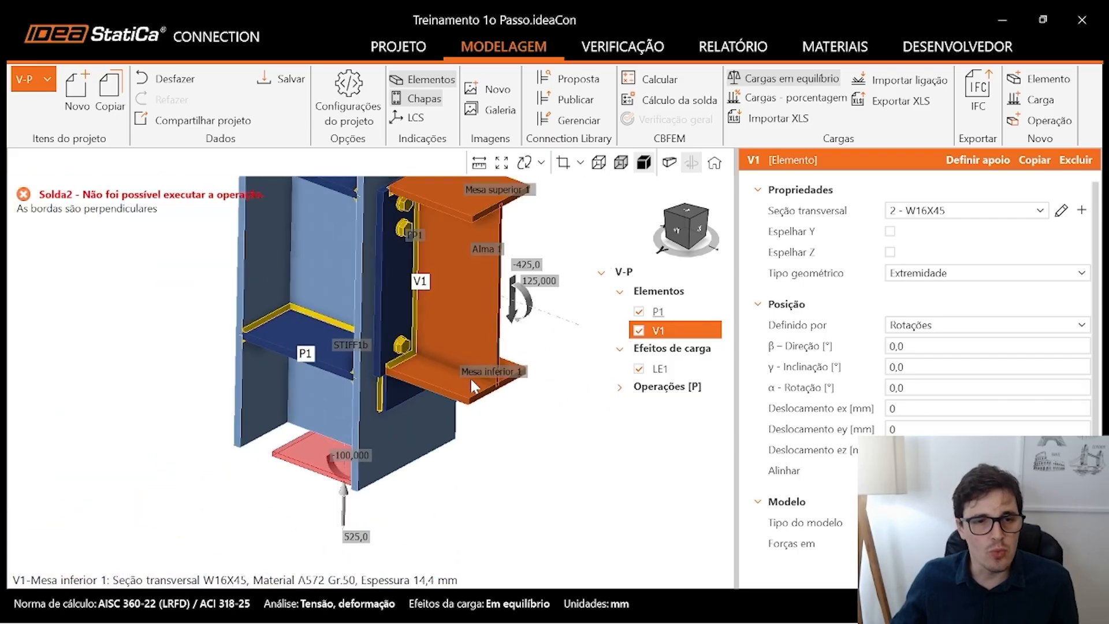
Examine the labels and plate data of the column stiffeners, including STIFF1d, STIFF1b and STIFF1c.
{"action": "middle_click_drag", "start_coordinate": [399, 276], "coordinate": [447, 355]}
{"action": "right_click_drag", "start_coordinate": [423, 295], "coordinate": [484, 295]}
{"action": "scroll", "coordinate": [483, 296], "scroll_direction": "up", "scroll_amount": 4}
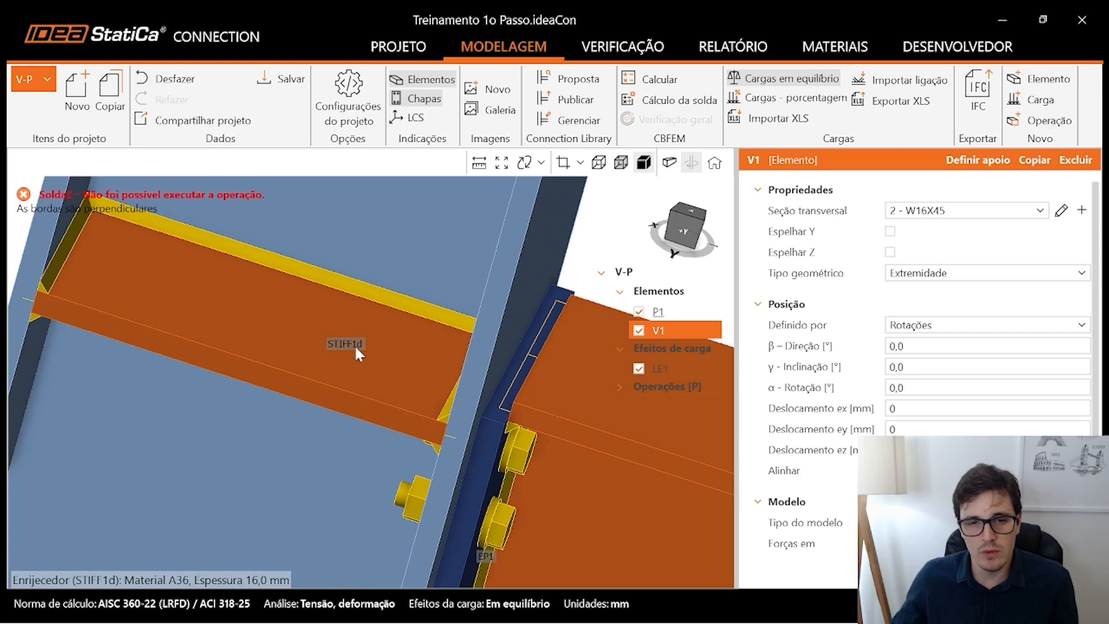
{"action": "scroll", "coordinate": [350, 267], "scroll_direction": "down", "scroll_amount": 5}
{"action": "scroll", "coordinate": [313, 499], "scroll_direction": "up", "scroll_amount": 3}
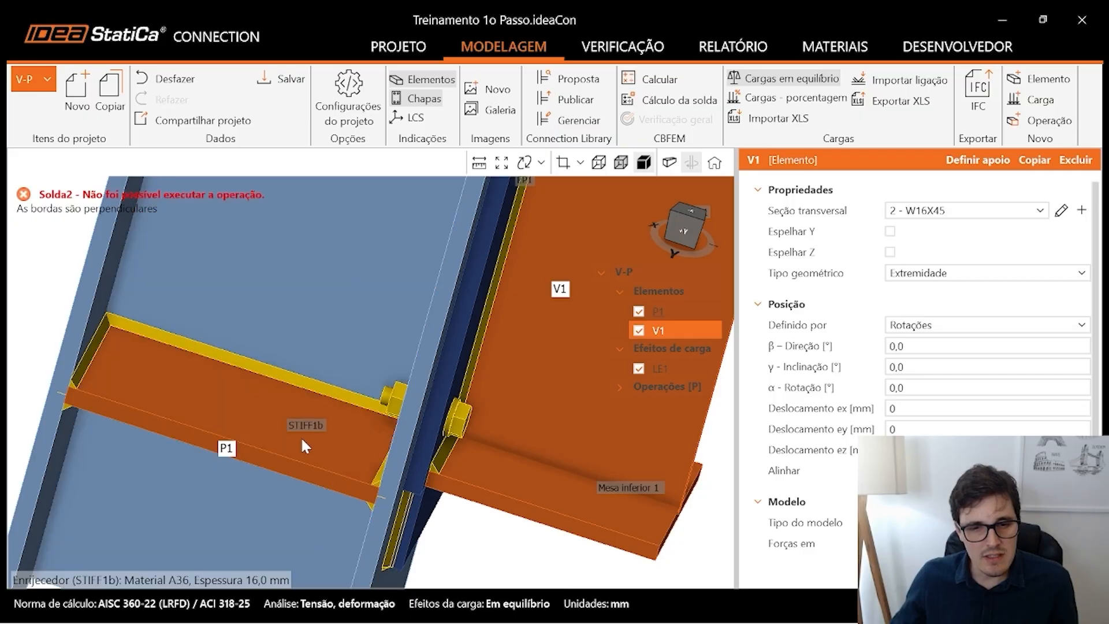
{"action": "scroll", "coordinate": [318, 406], "scroll_direction": "down", "scroll_amount": 7}
{"action": "middle_click_drag", "start_coordinate": [364, 323], "coordinate": [317, 345]}
{"action": "scroll", "coordinate": [317, 344], "scroll_direction": "up", "scroll_amount": 6}
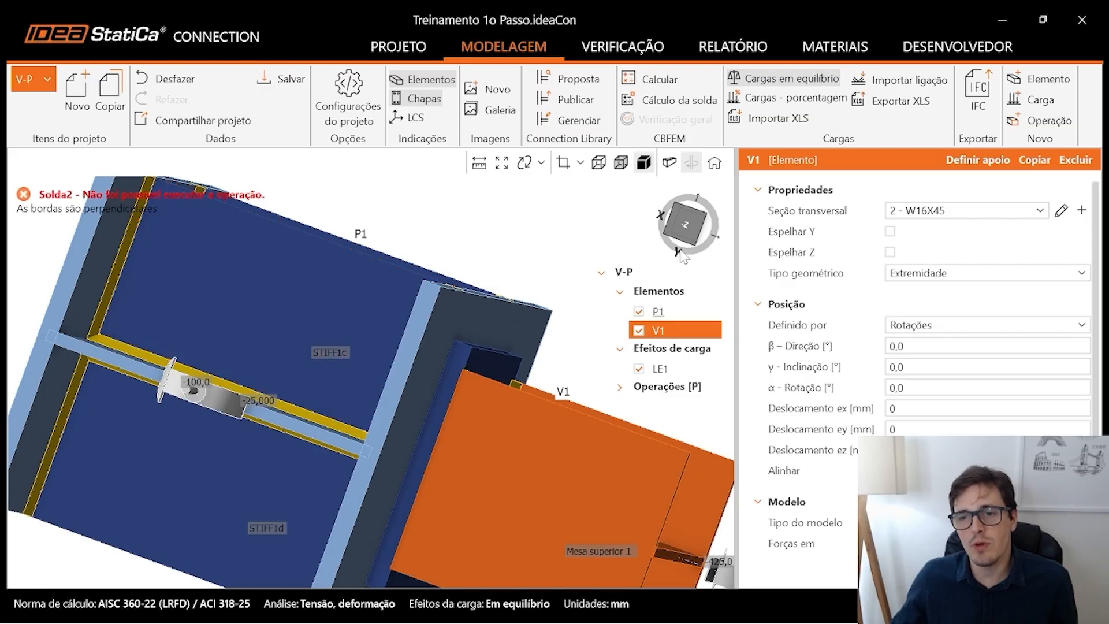
Return to an isometric view and examine the end plate EP1 and its bolts up close.
{"action": "left_click", "coordinate": [696, 239]}
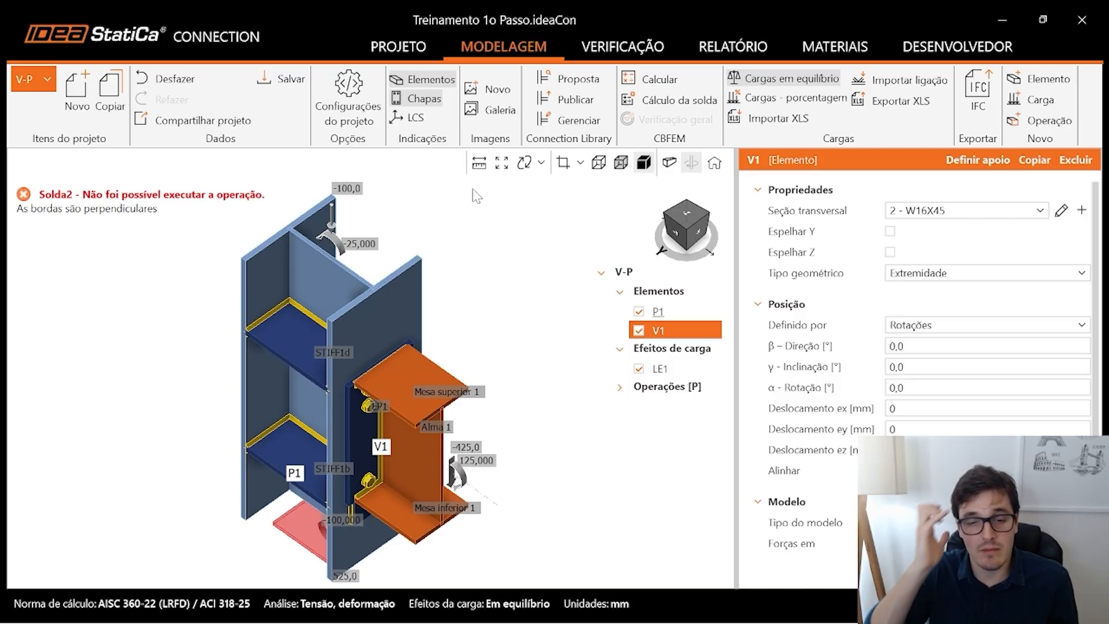
{"action": "scroll", "coordinate": [380, 451], "scroll_direction": "up", "scroll_amount": 4}
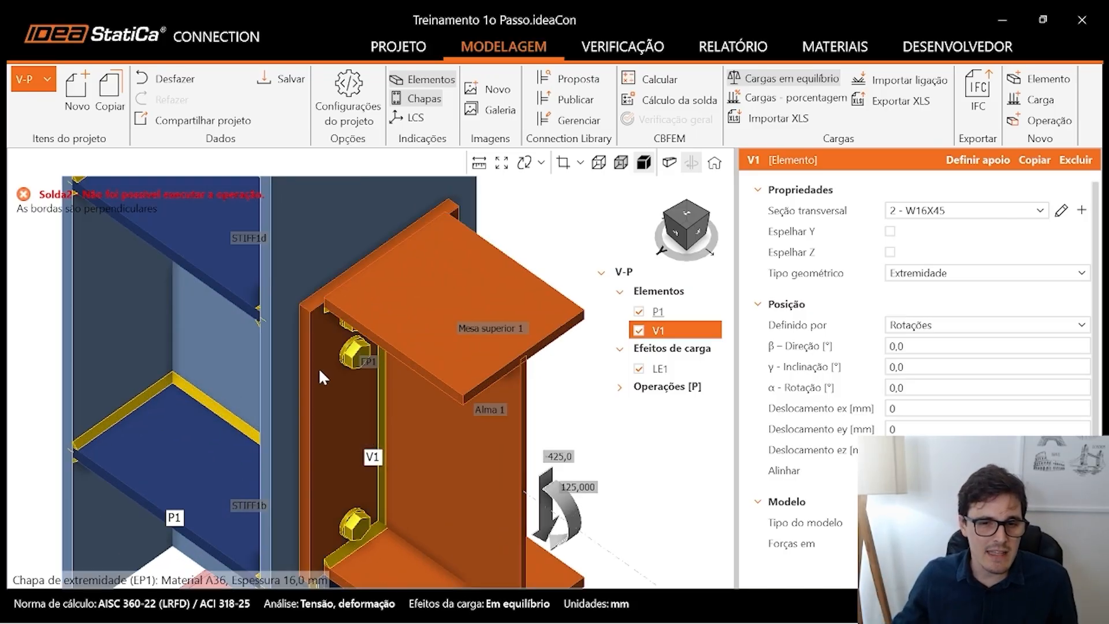
{"action": "scroll", "coordinate": [319, 369], "scroll_direction": "up", "scroll_amount": 1}
{"action": "middle_click_drag", "start_coordinate": [320, 425], "coordinate": [317, 365]}
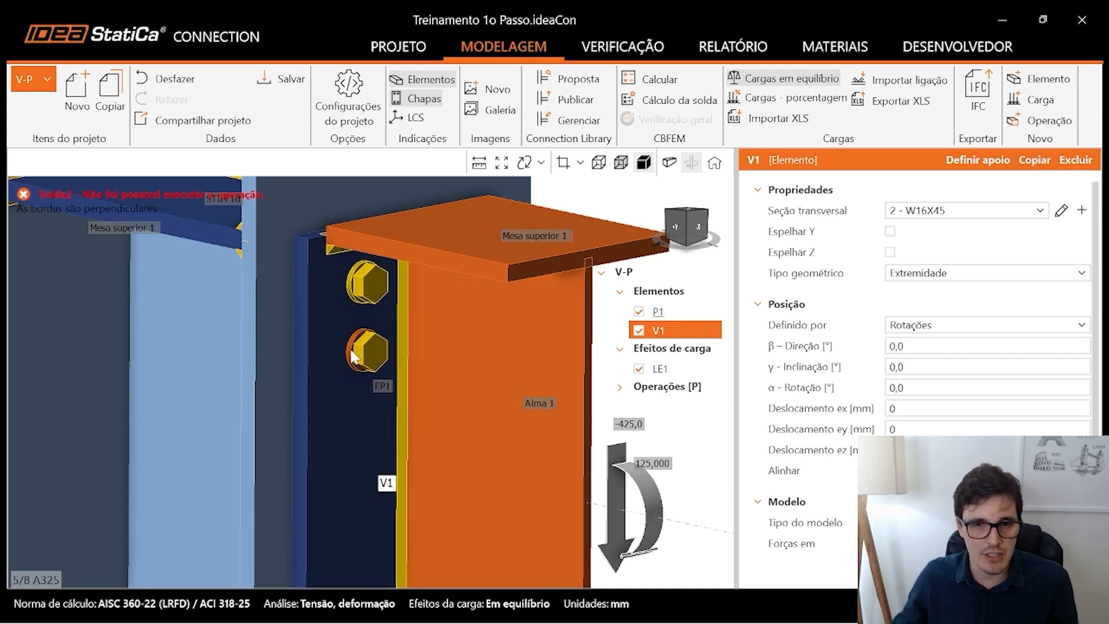
Show the members' local coordinate systems and hide the plate name and member name labels.
{"action": "scroll", "coordinate": [355, 358], "scroll_direction": "down", "scroll_amount": 5}
{"action": "middle_click_drag", "start_coordinate": [403, 239], "coordinate": [408, 271]}
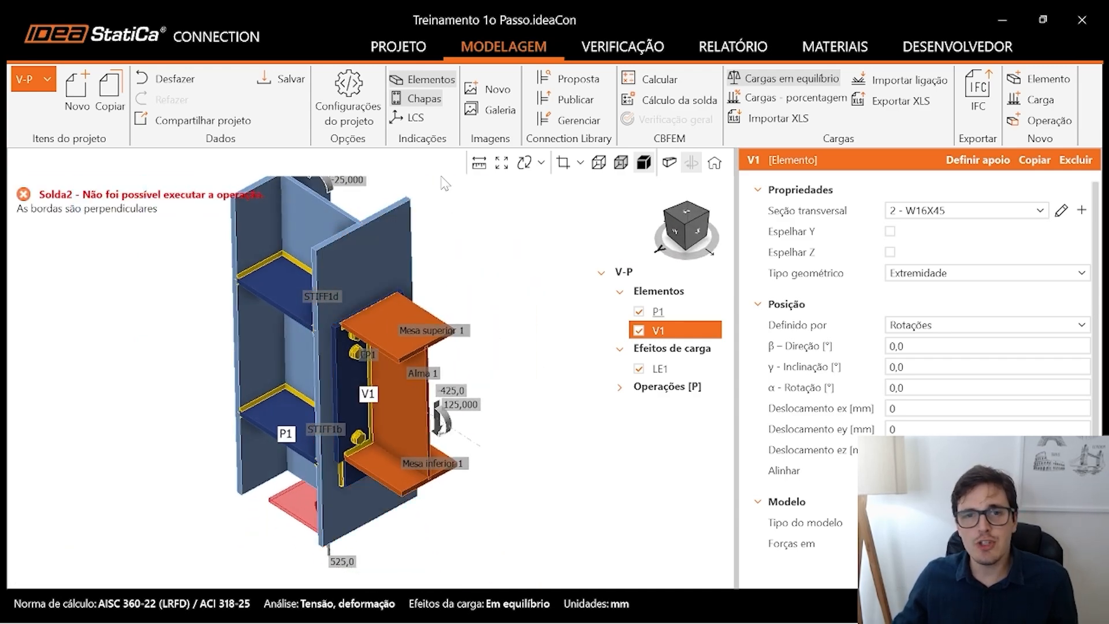
{"action": "left_click", "coordinate": [406, 119]}
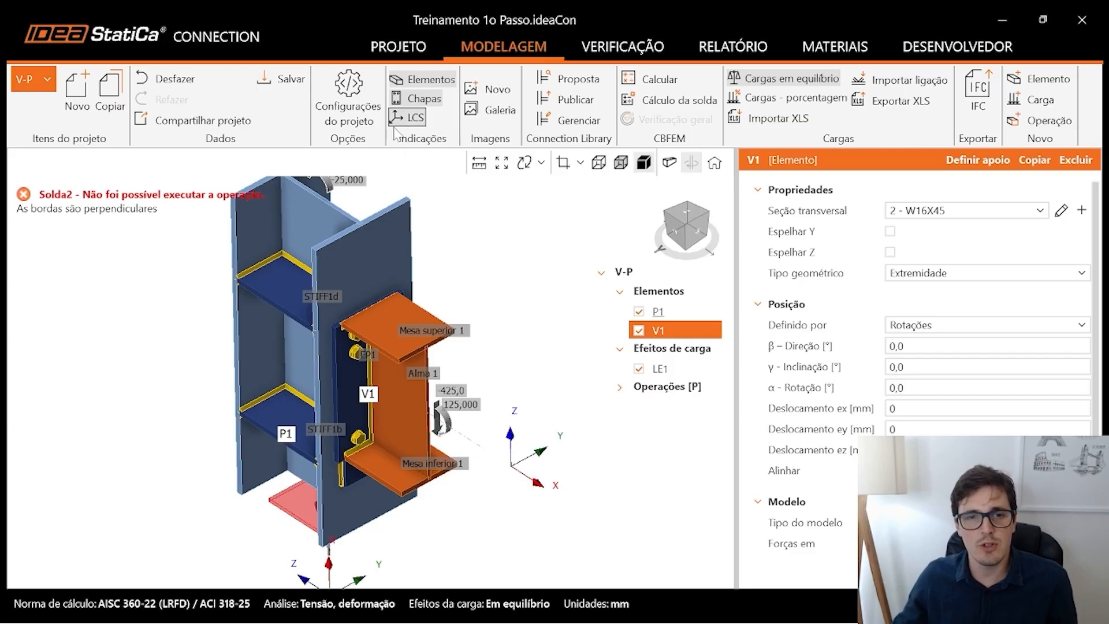
{"action": "scroll", "coordinate": [382, 313], "scroll_direction": "down", "scroll_amount": 2}
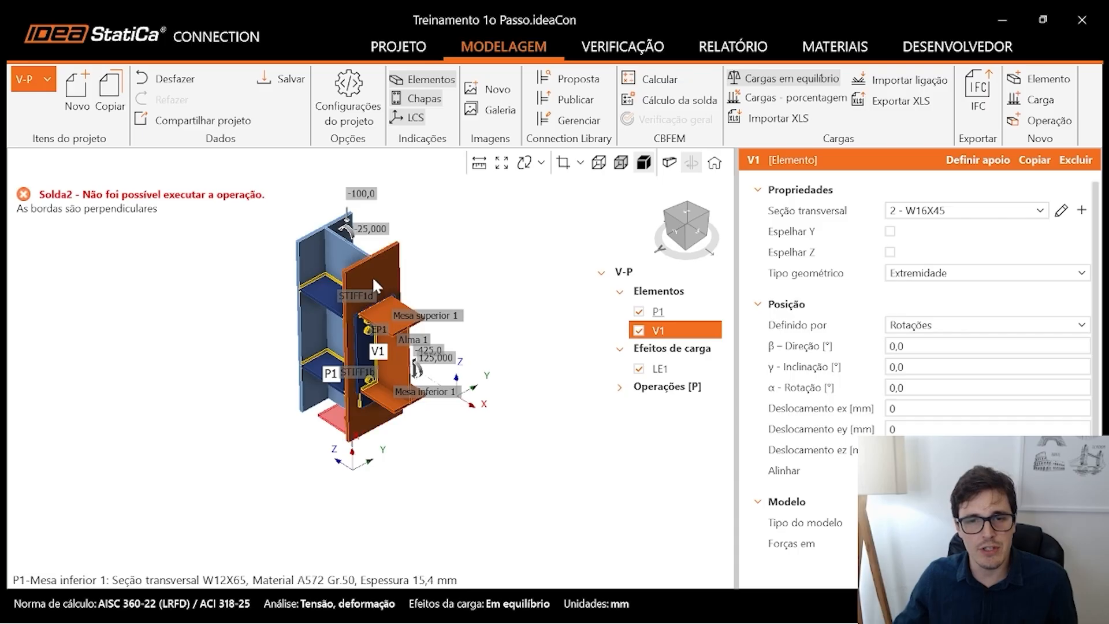
{"action": "left_click", "coordinate": [435, 104]}
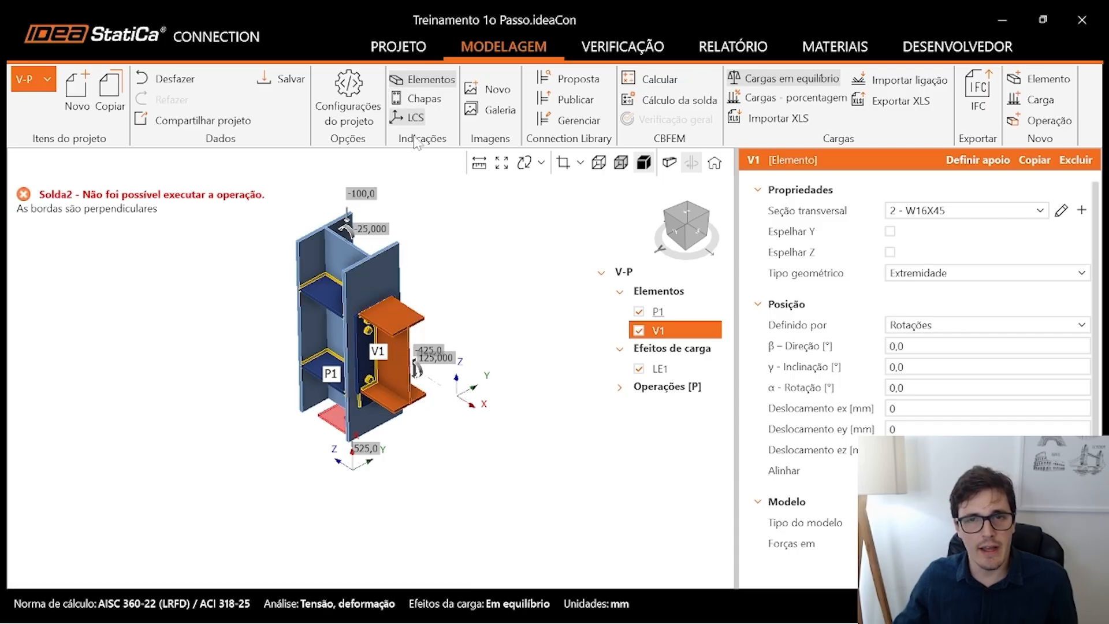
{"action": "left_click", "coordinate": [422, 79]}
Examine the local X, Y and Z axes of beam V1 and column P1 from several angles, and return to an isometric view.
{"action": "right_click_drag", "start_coordinate": [442, 416], "coordinate": [481, 395]}
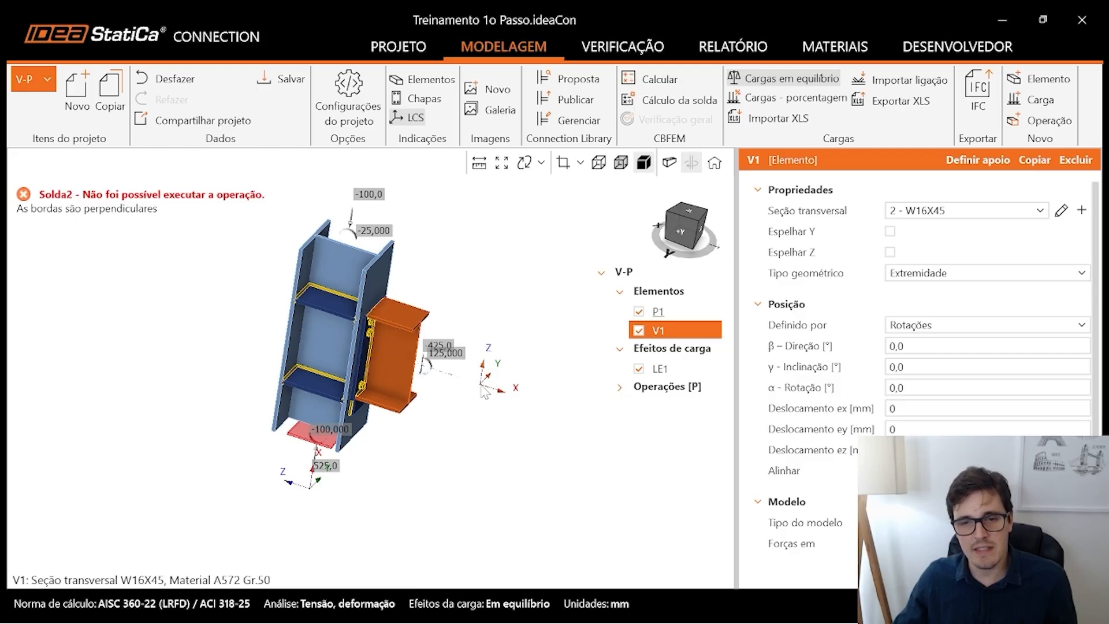
{"action": "scroll", "coordinate": [487, 387], "scroll_direction": "up", "scroll_amount": 6}
{"action": "scroll", "coordinate": [494, 384], "scroll_direction": "down", "scroll_amount": 6}
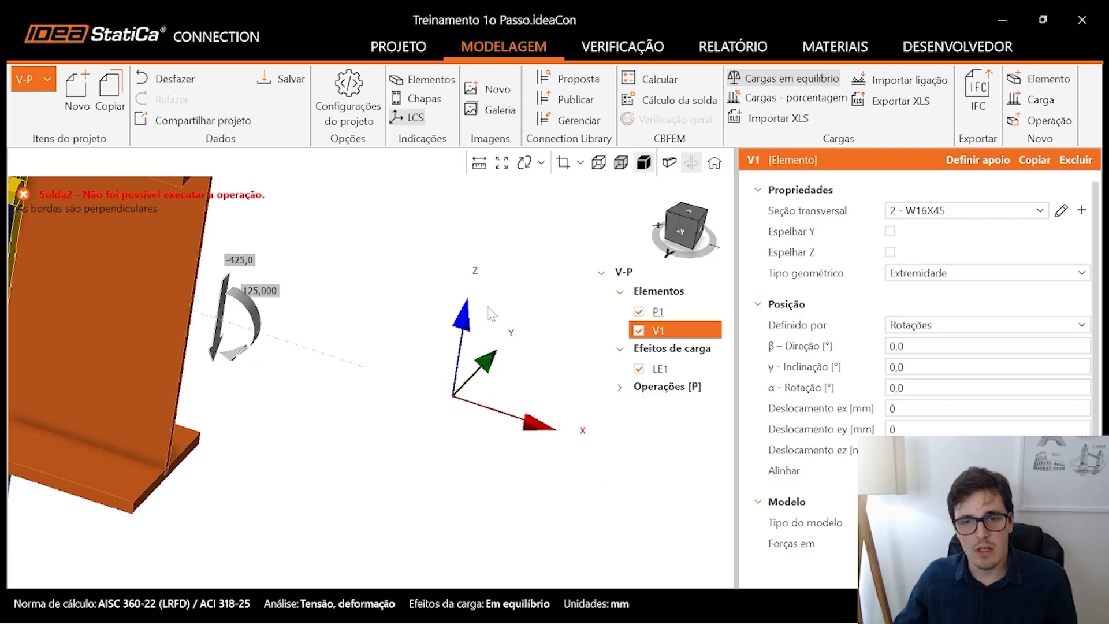
{"action": "left_click", "coordinate": [700, 232]}
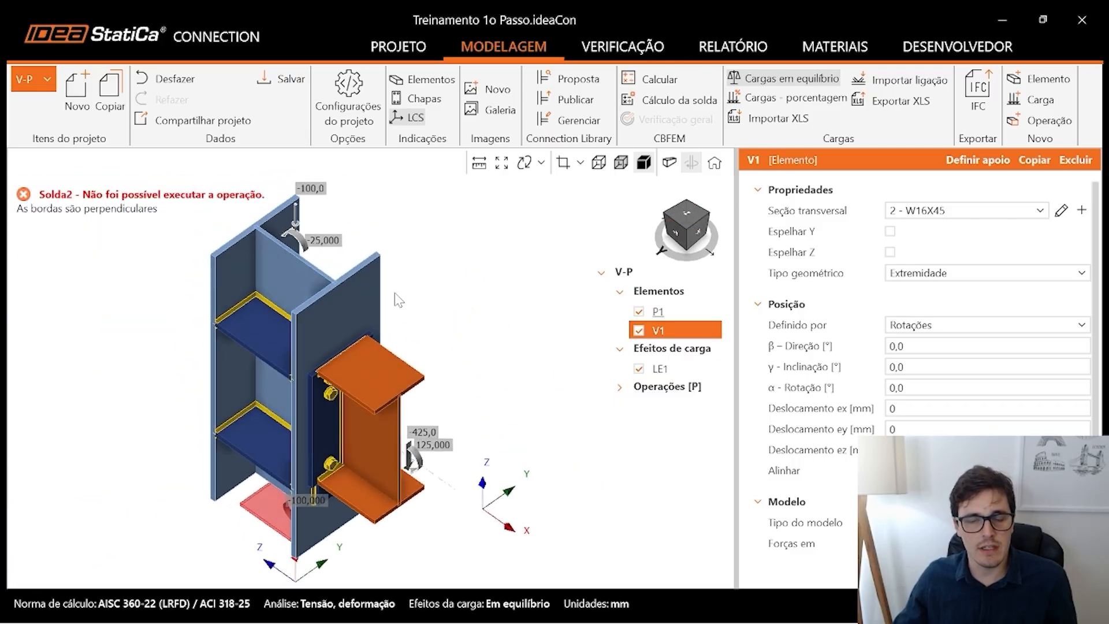
{"action": "scroll", "coordinate": [415, 399], "scroll_direction": "down", "scroll_amount": 3}
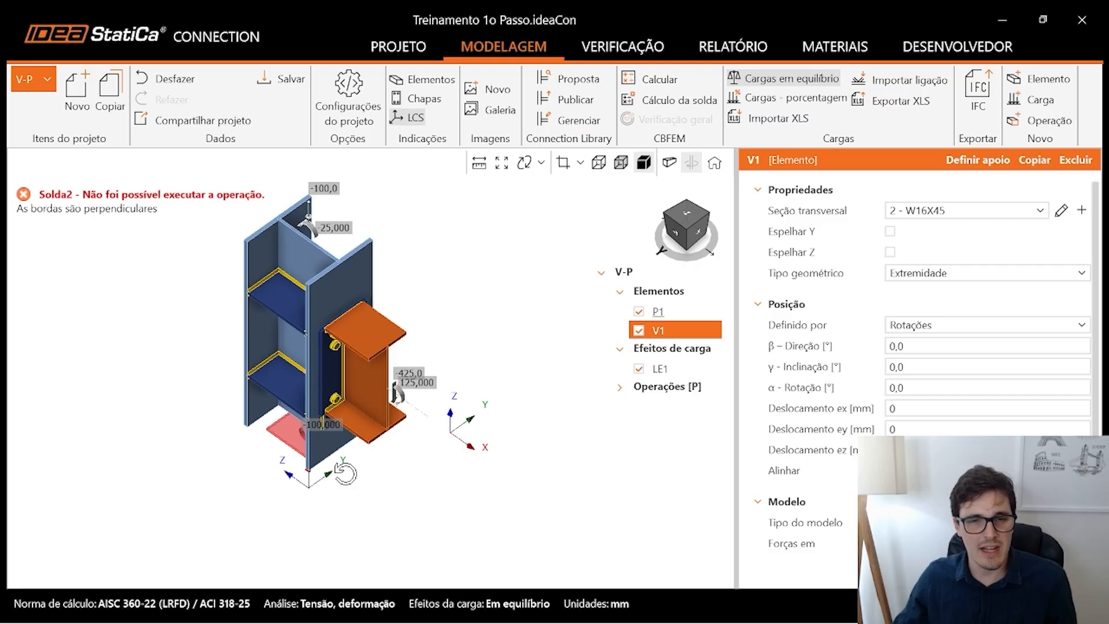
{"action": "right_click_drag", "start_coordinate": [357, 466], "coordinate": [415, 358]}
{"action": "left_click", "coordinate": [697, 215]}
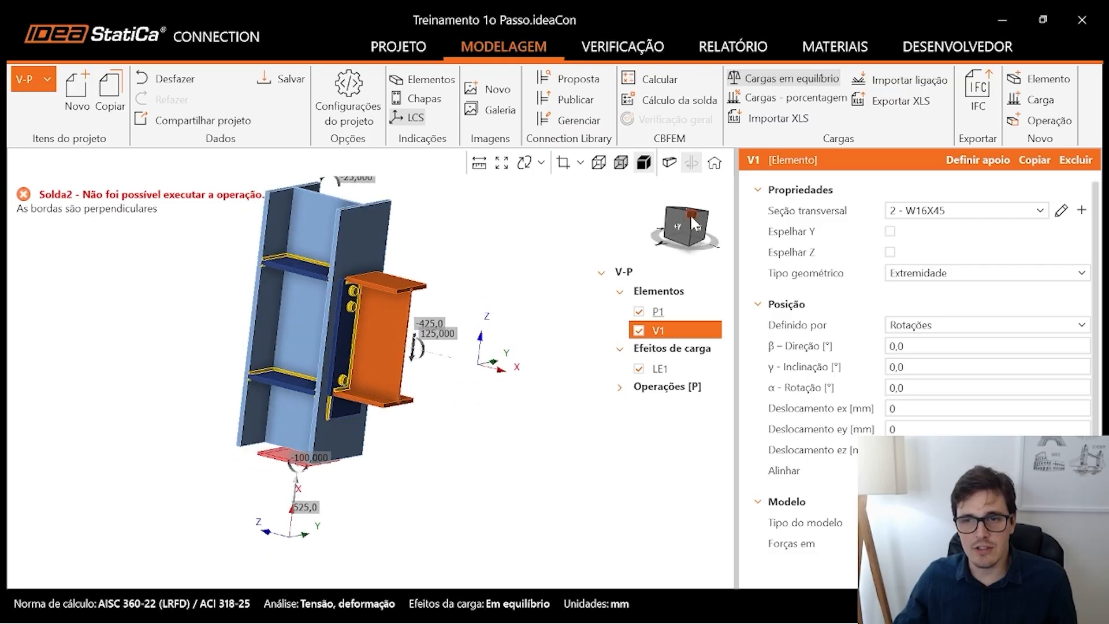
Hide the local coordinate systems and show the member name labels of P1 and V1 again.
{"action": "left_click", "coordinate": [419, 117]}
{"action": "left_click", "coordinate": [430, 84]}
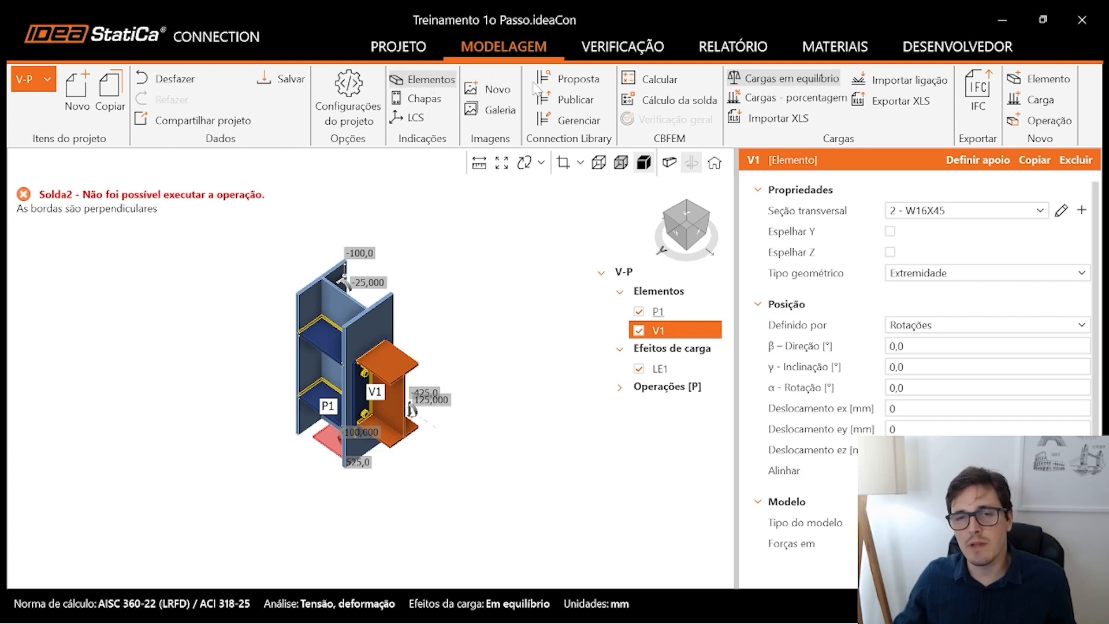
{"action": "scroll", "coordinate": [365, 331], "scroll_direction": "up", "scroll_amount": 3}
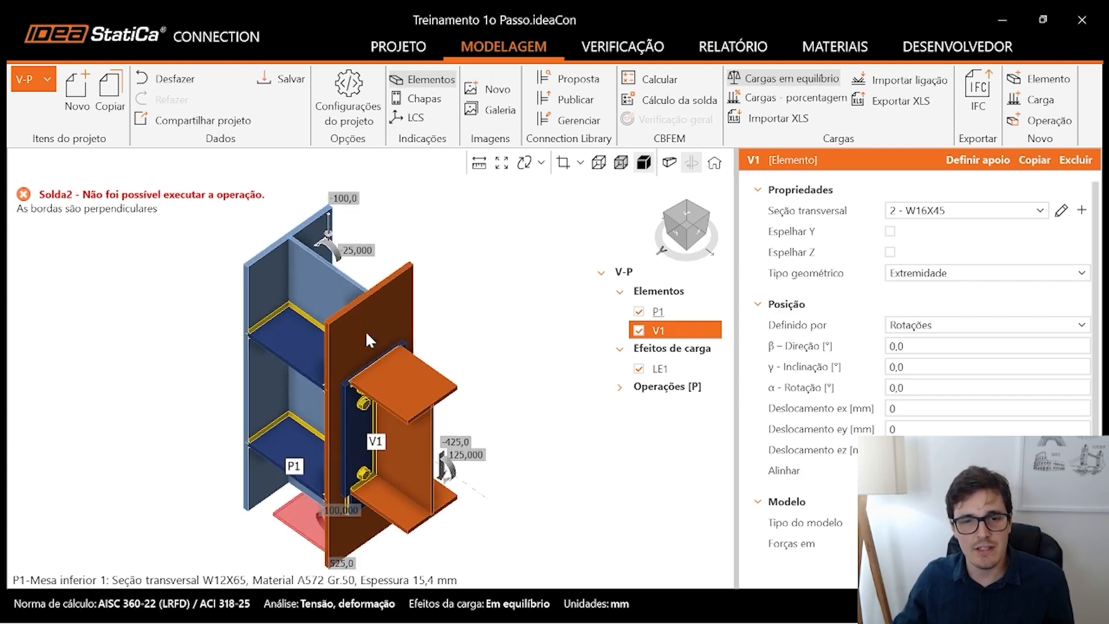